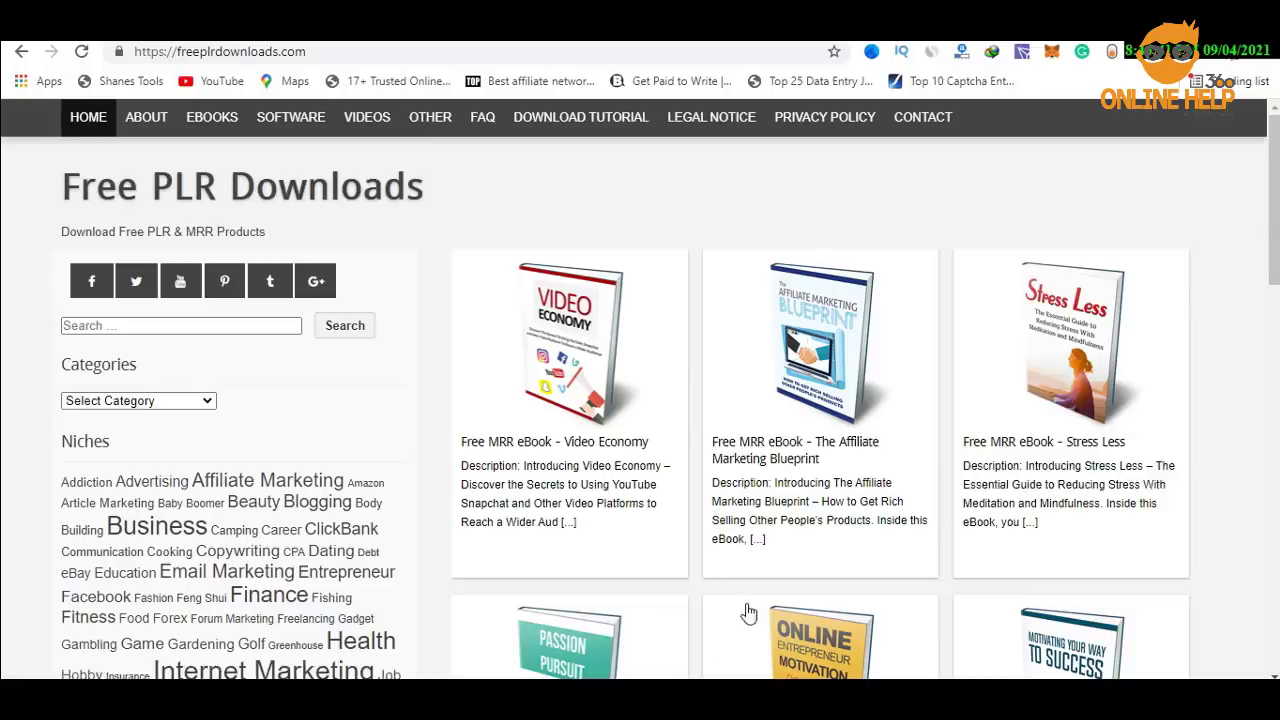
Switch to the NutriProfits offers page and look over the listed products and their commissions.
click(804, 672)
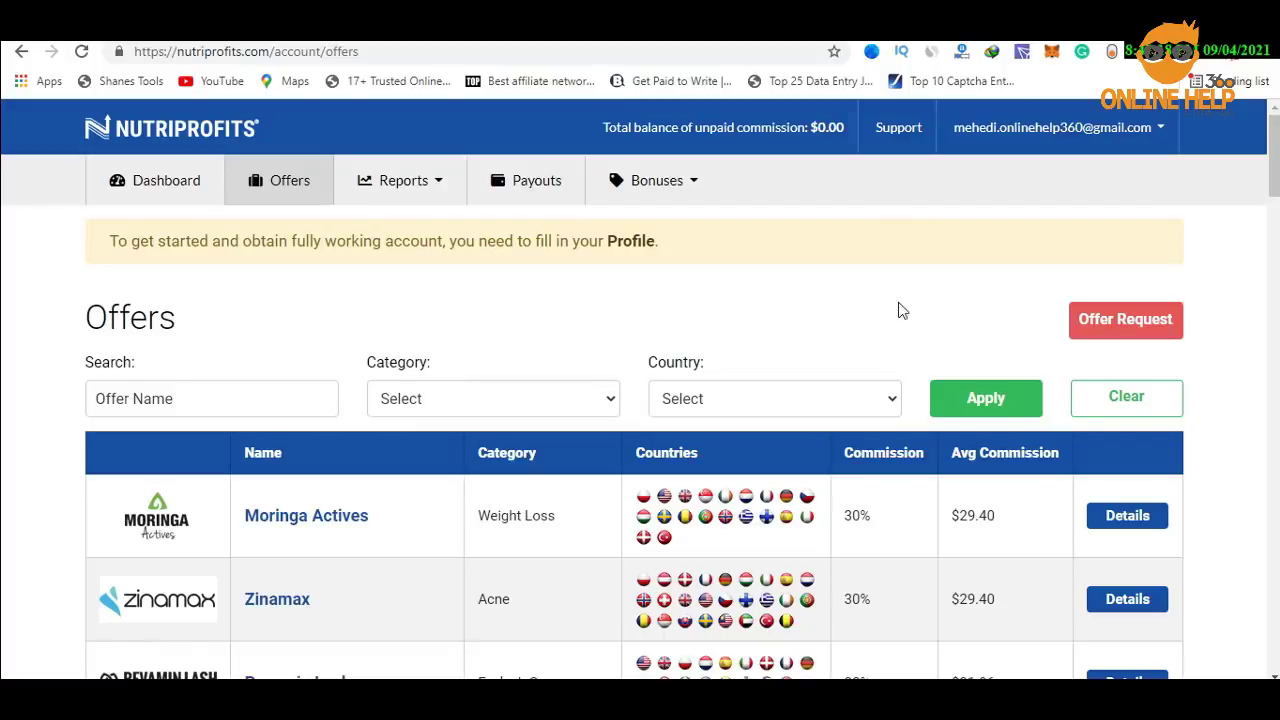
click(880, 30)
scroll(854, 302, down, 3)
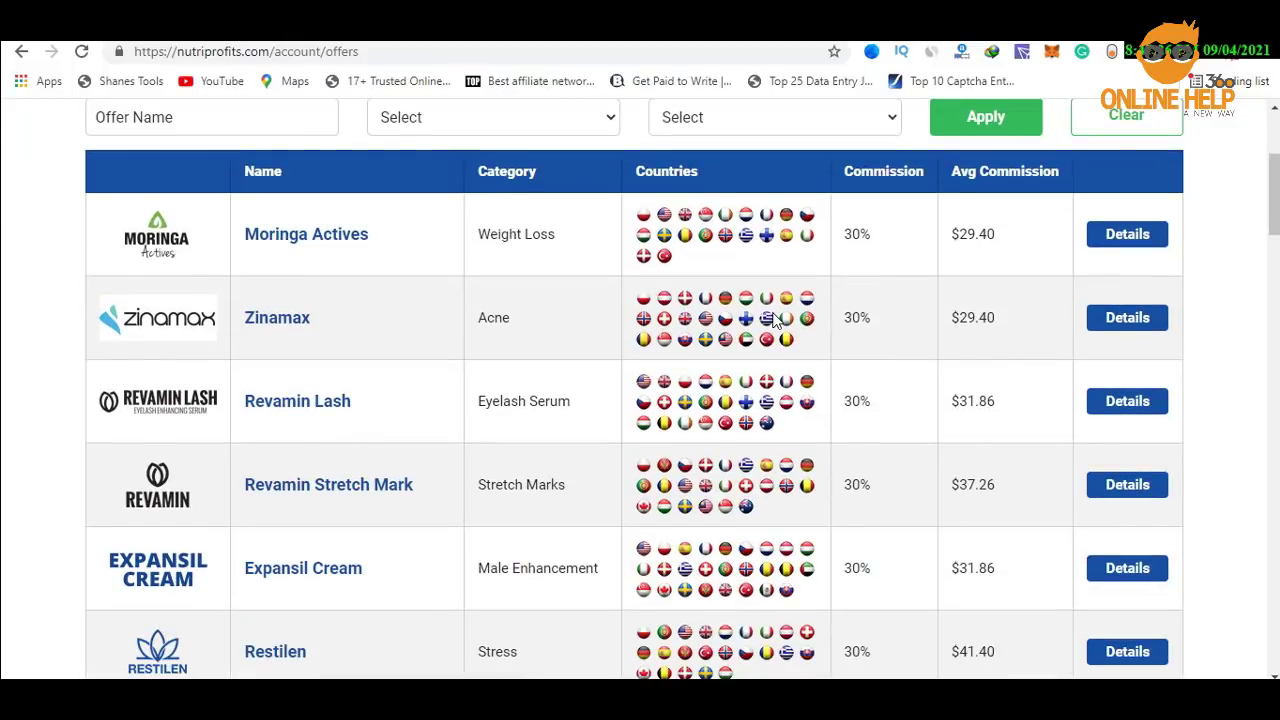
scroll(690, 418, up, 3)
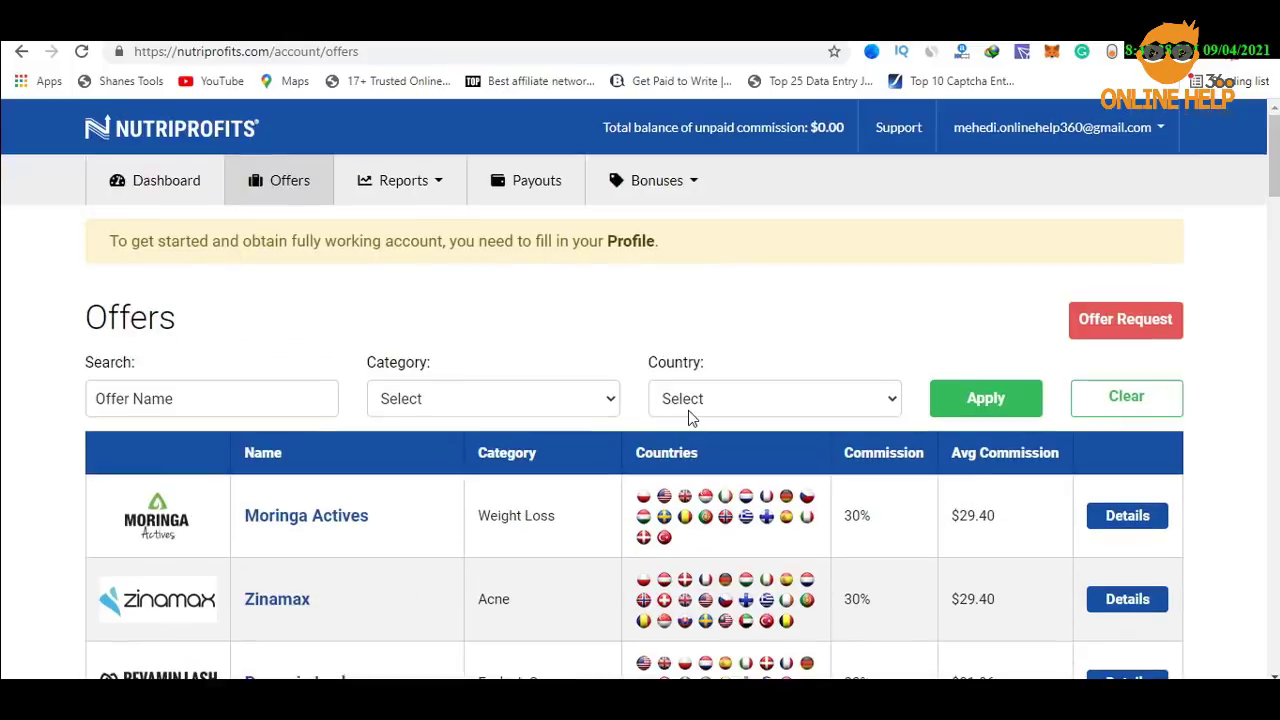
Search the Free PLR Downloads site for health and beauty and browse the matching eBooks and article packs.
key(ctrl+Tab)
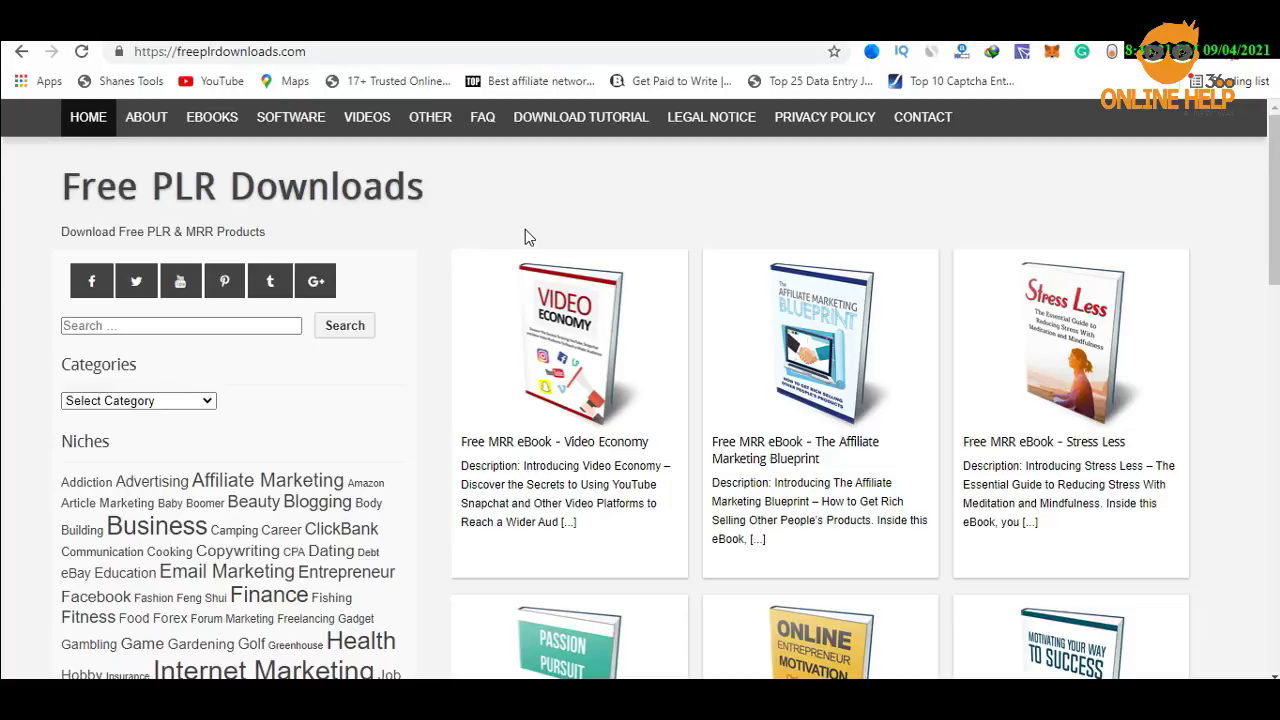
click(172, 327)
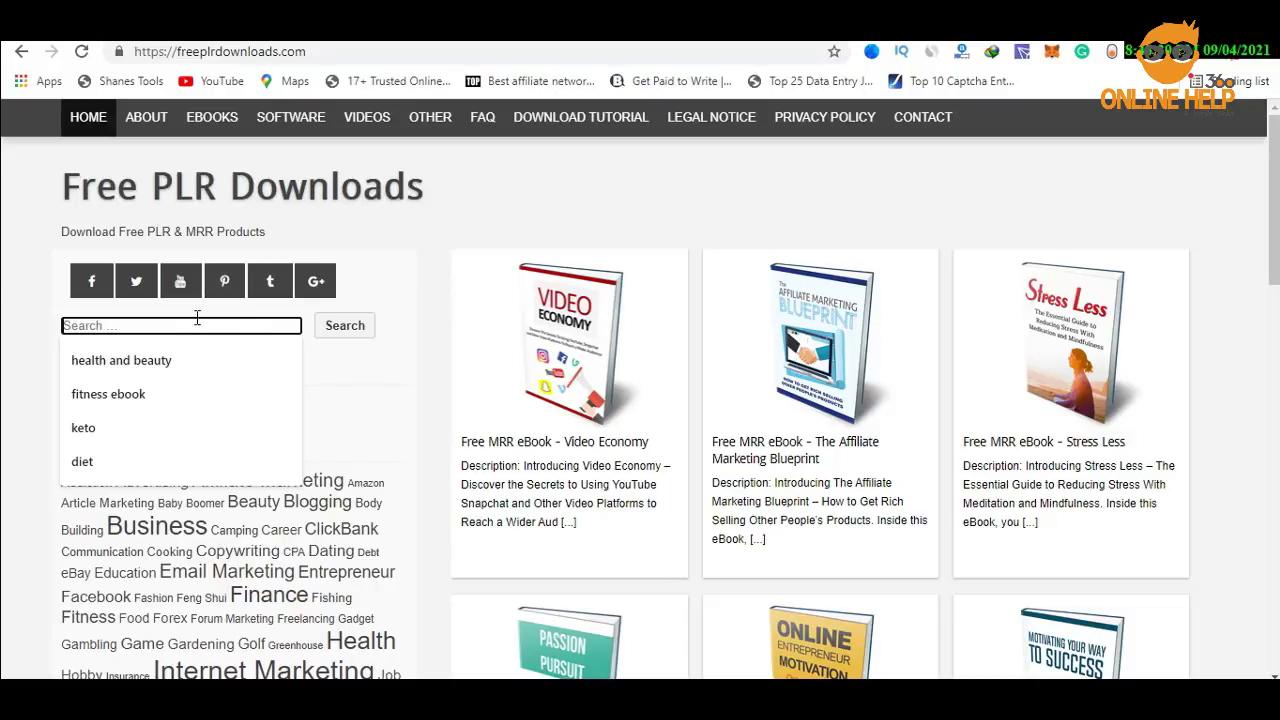
click(148, 362)
click(346, 326)
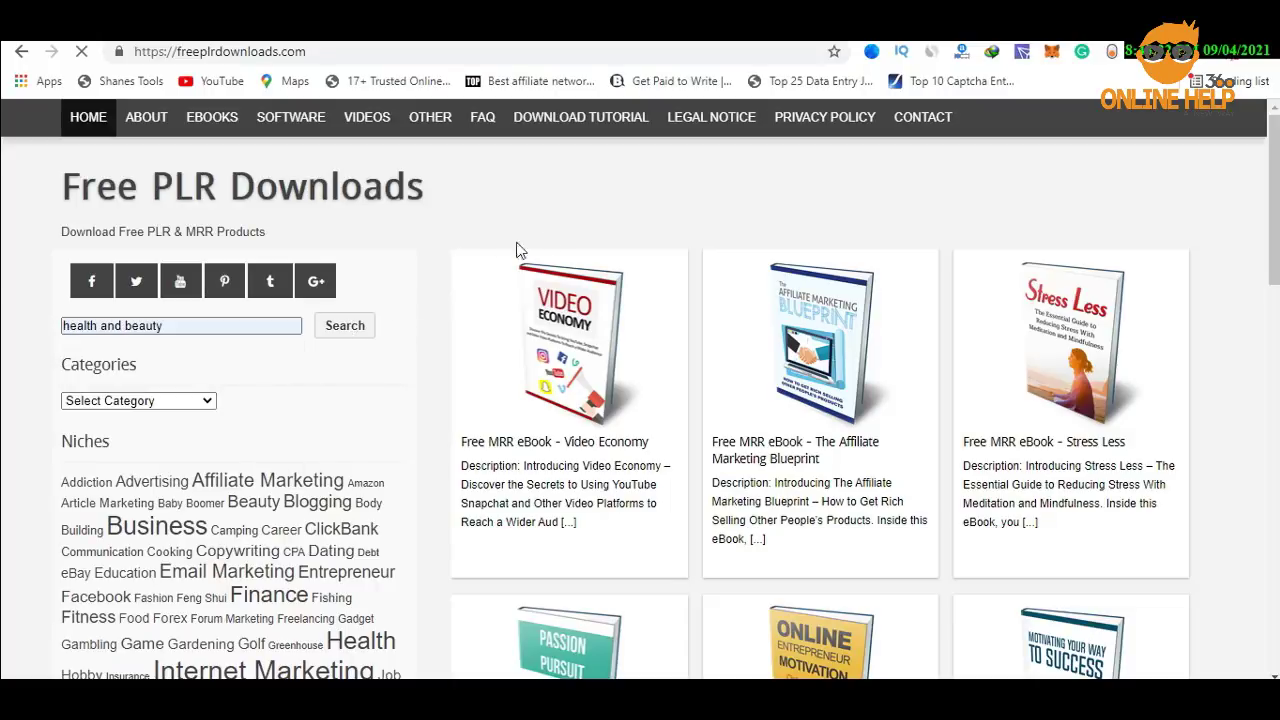
scroll(851, 140, down, 3)
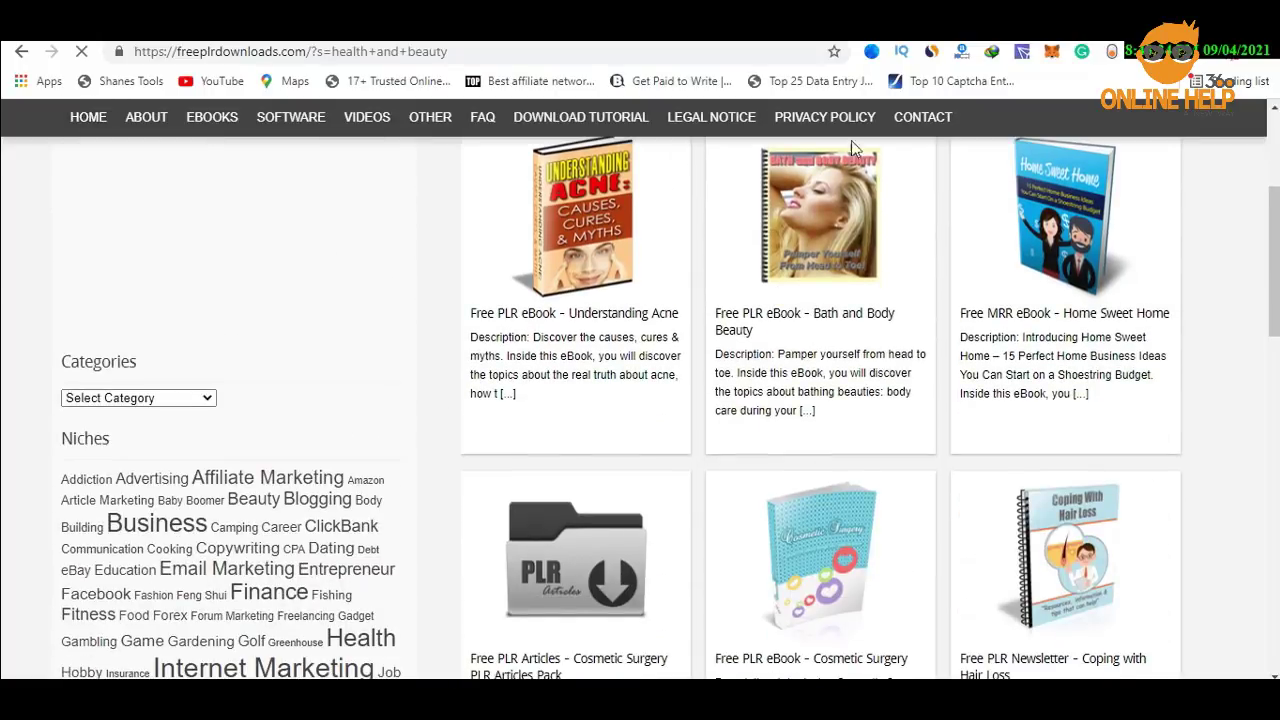
scroll(1108, 350, down, 3)
scroll(1108, 350, down, 1)
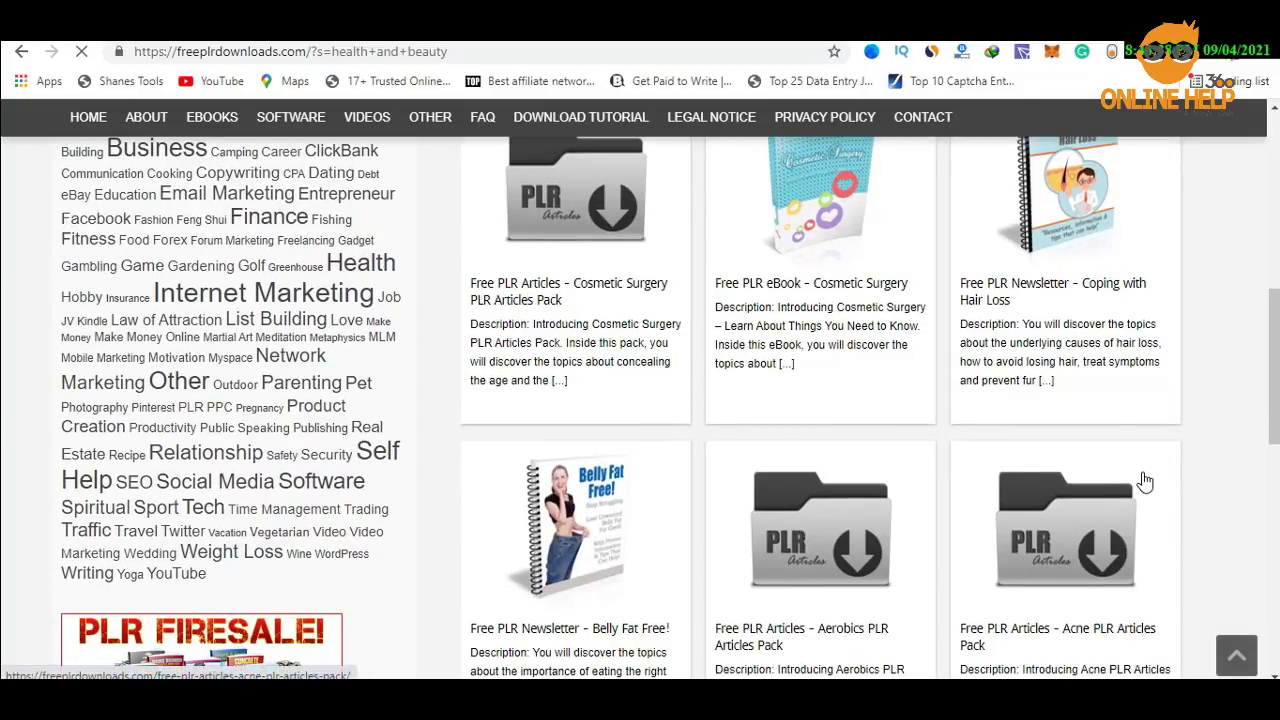
scroll(1043, 457, down, 3)
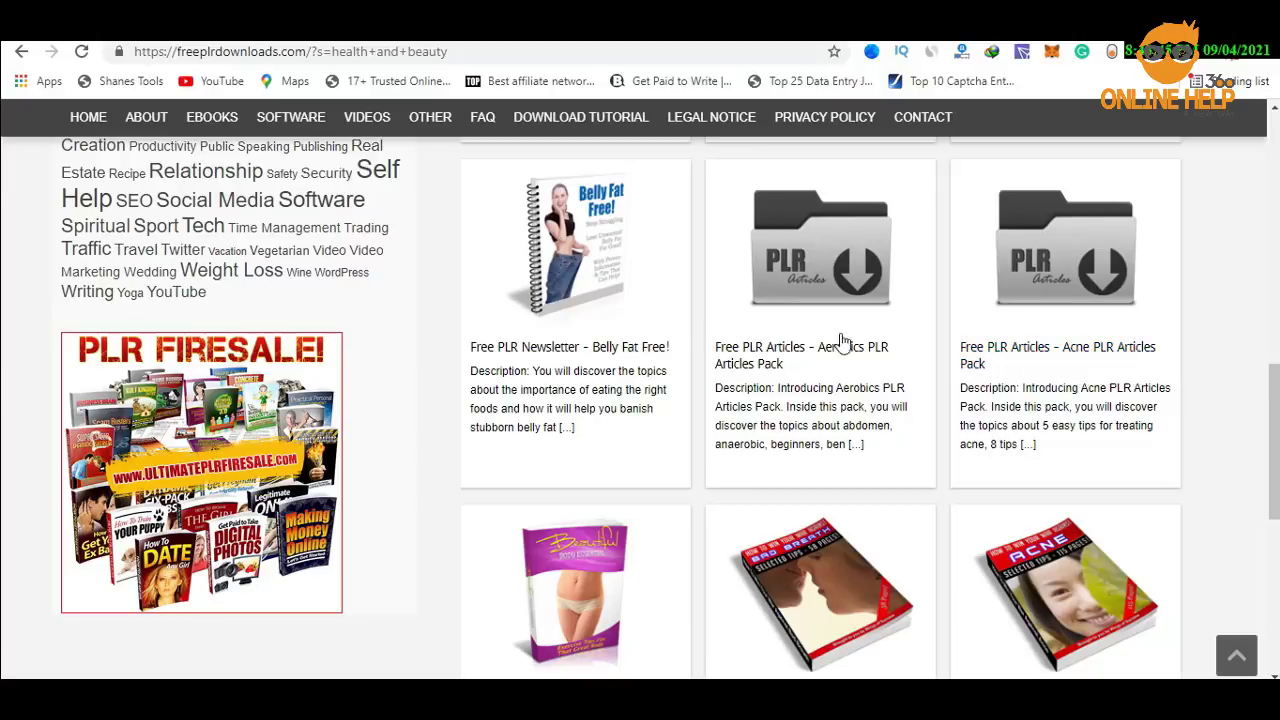
scroll(650, 470, down, 4)
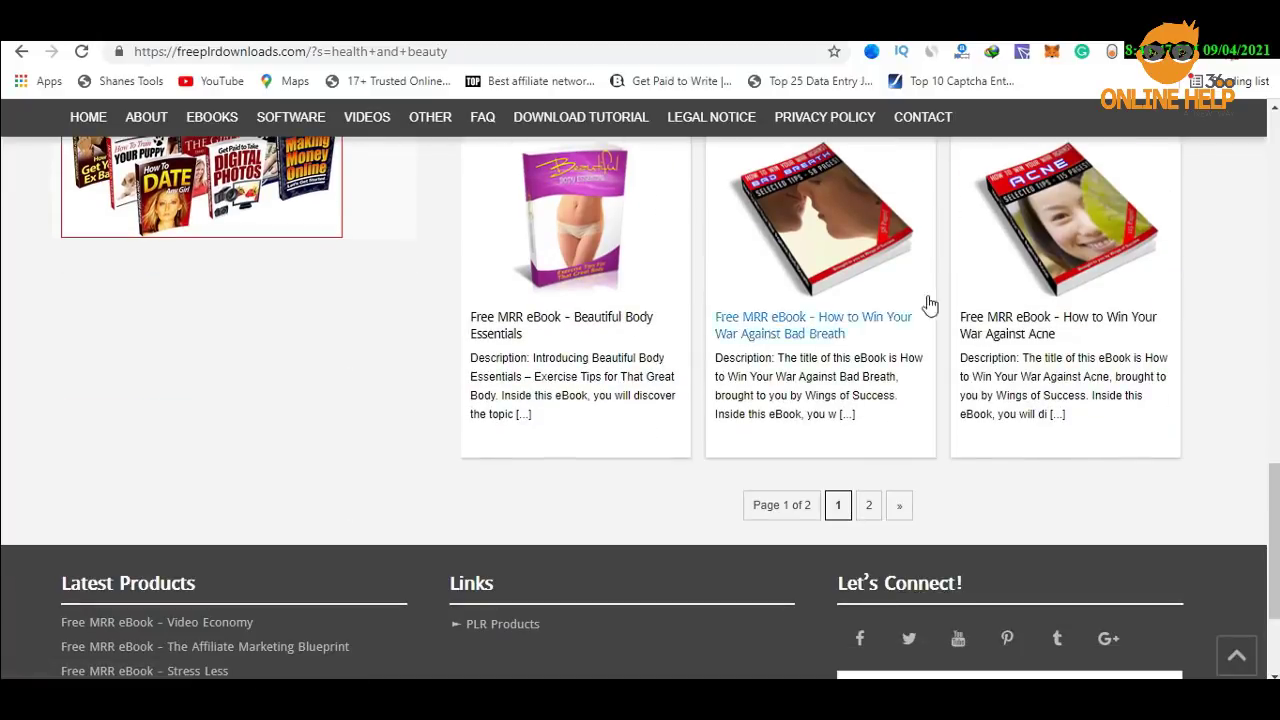
scroll(1009, 423, up, 5)
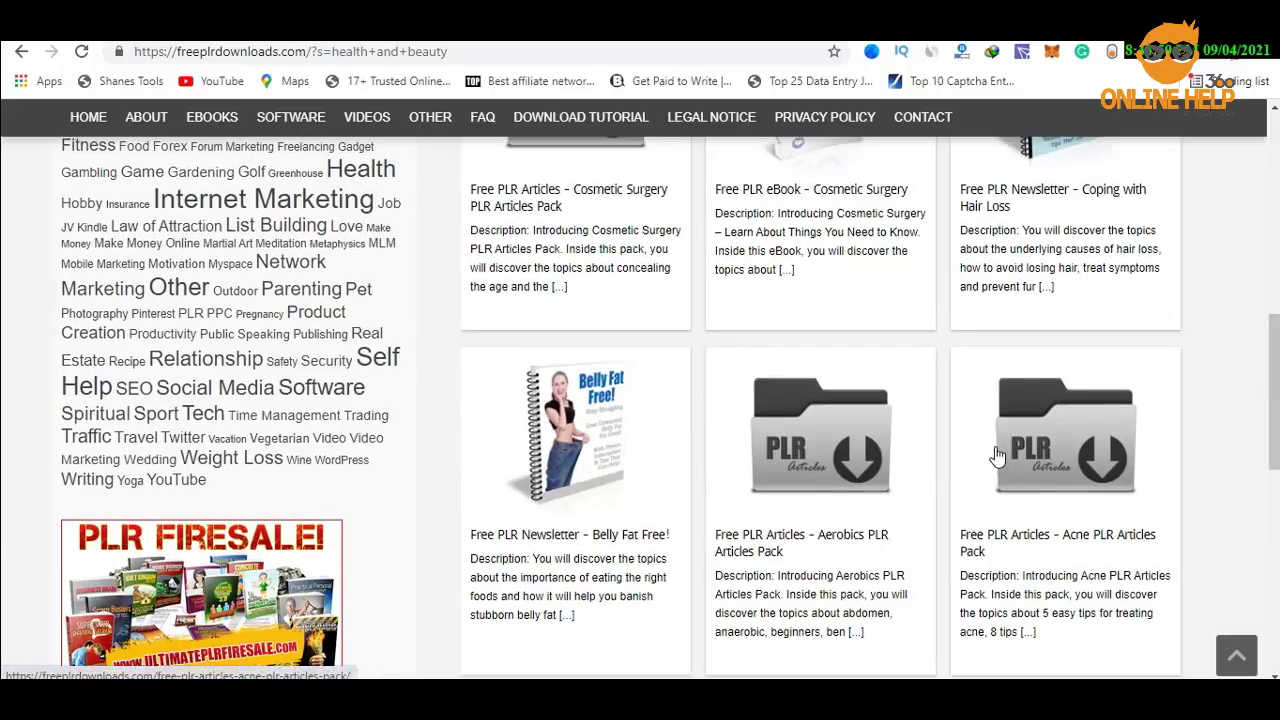
scroll(980, 458, up, 6)
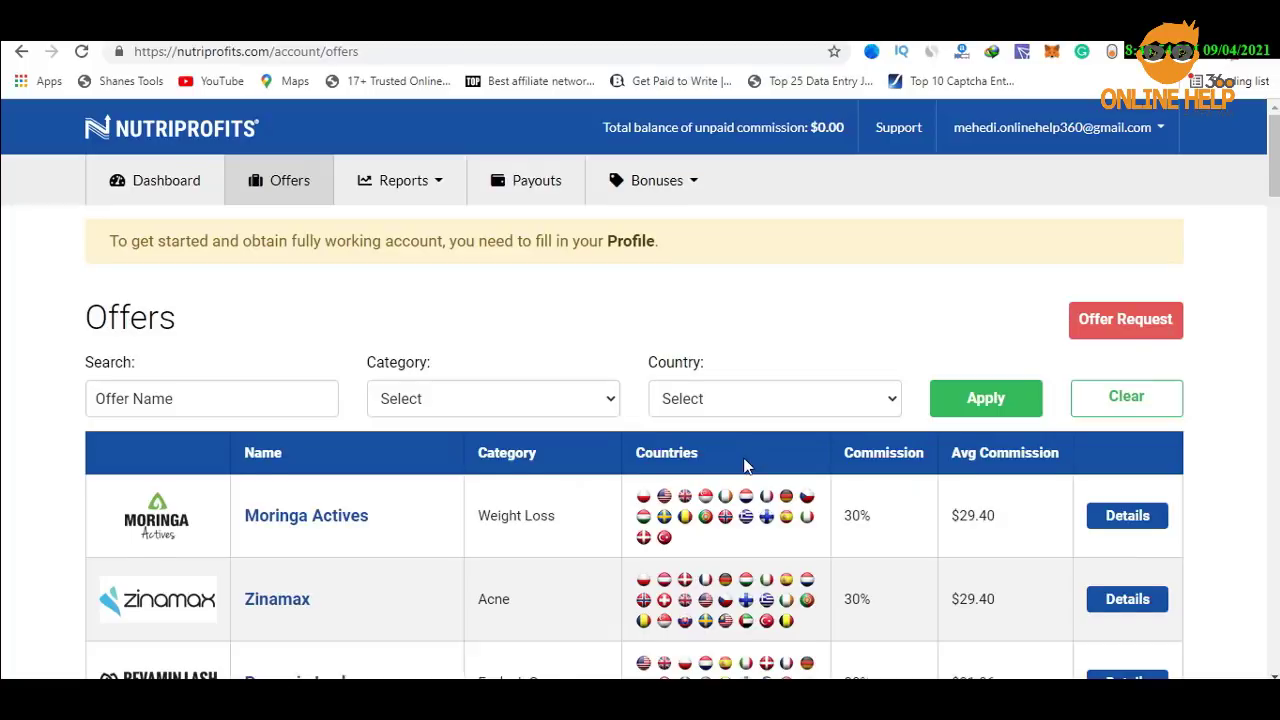
Return to the NutriProfits offers list and review the product names and their categories.
scroll(808, 414, down, 4)
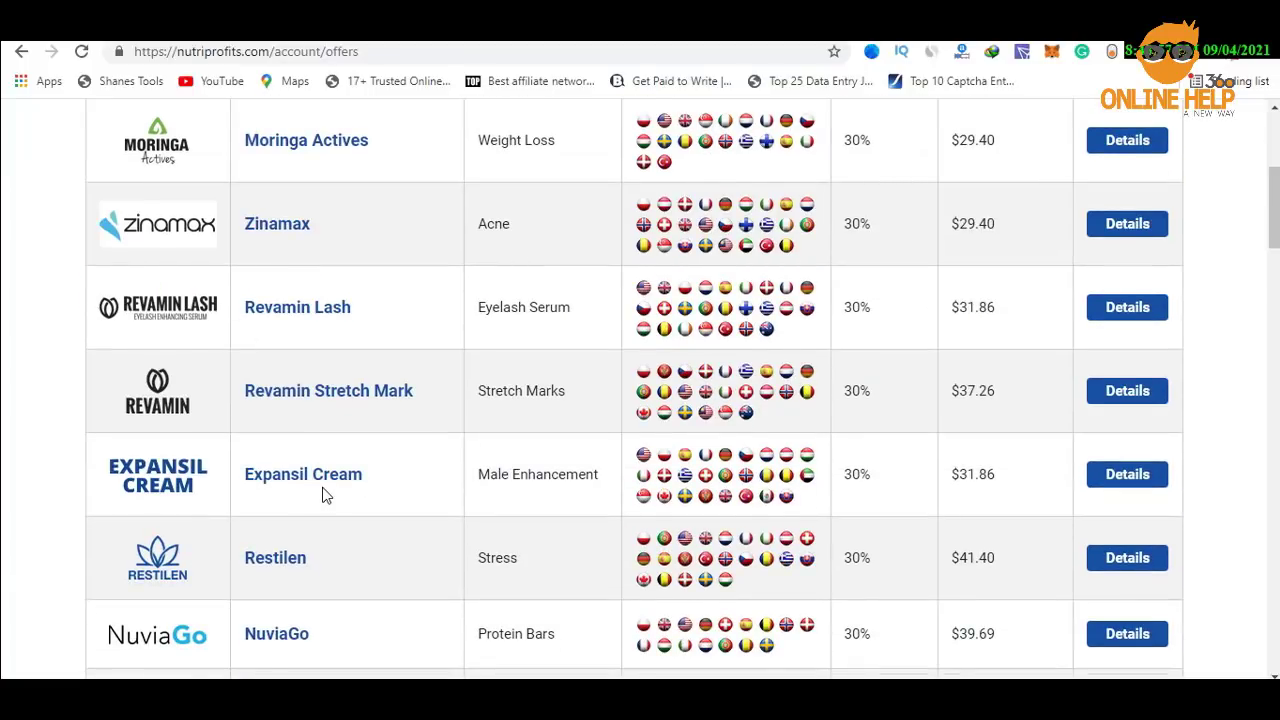
scroll(322, 494, down, 3)
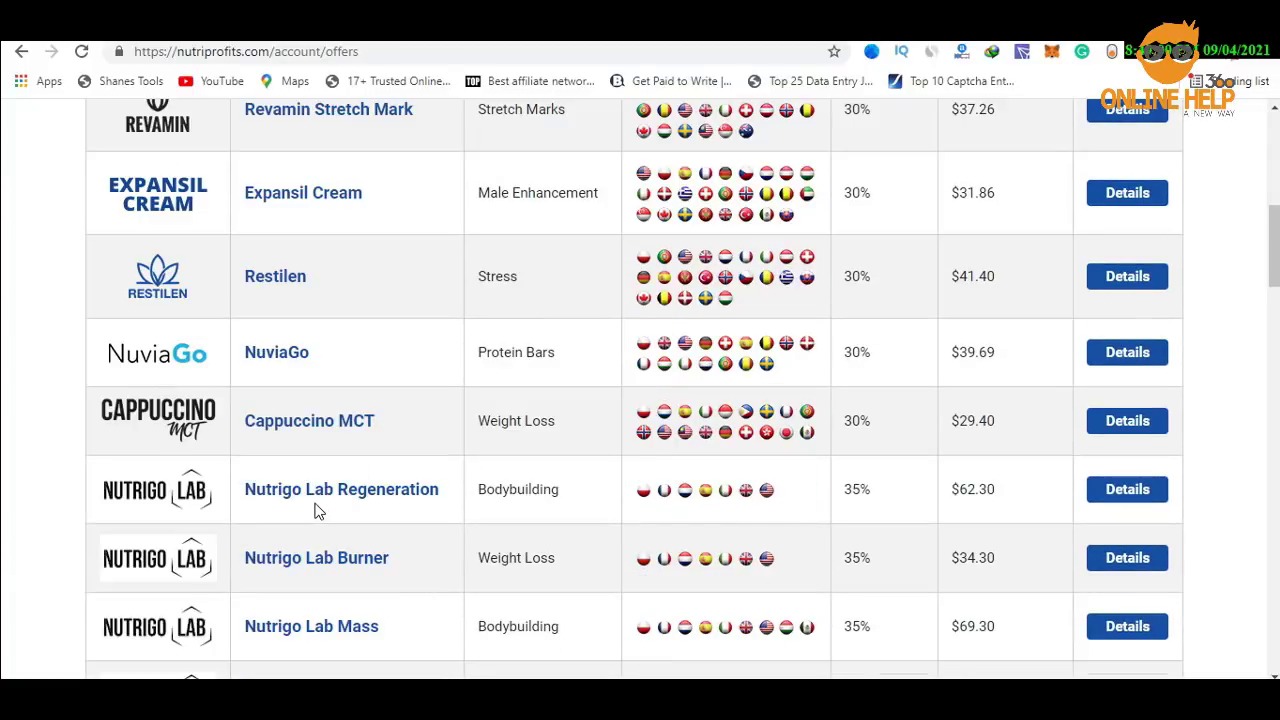
scroll(329, 509, up, 7)
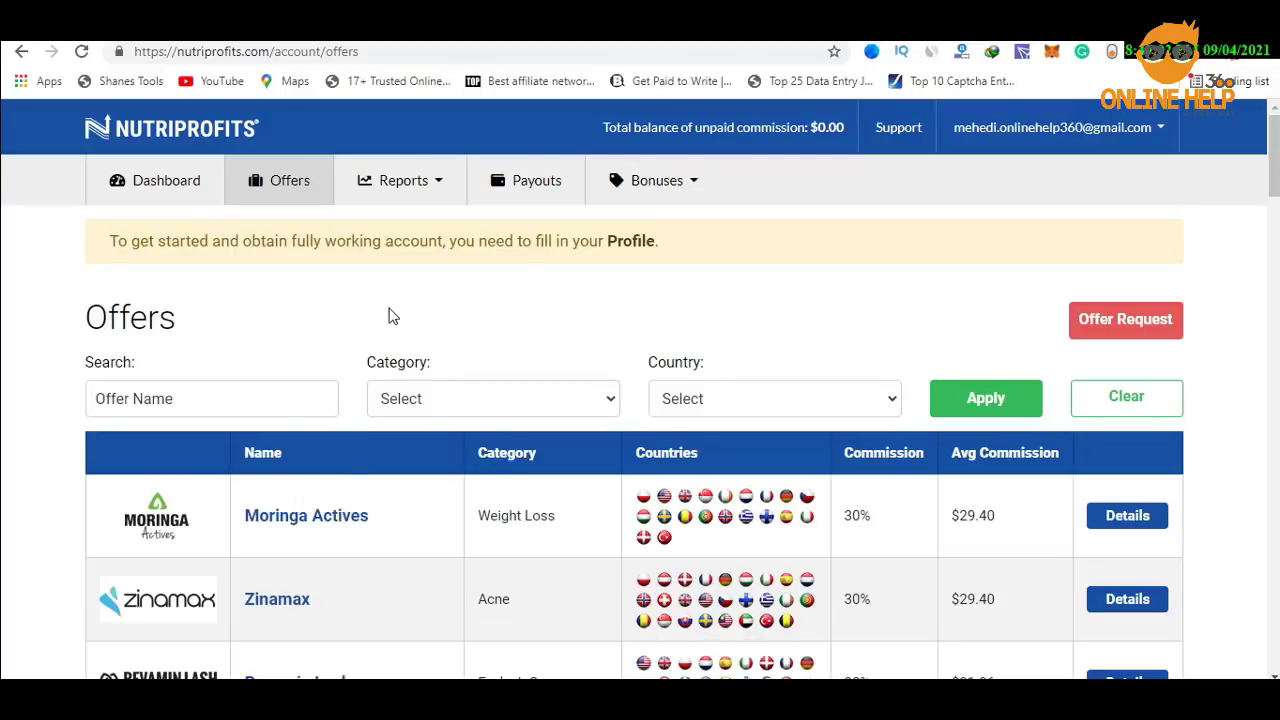
scroll(391, 329, down, 3)
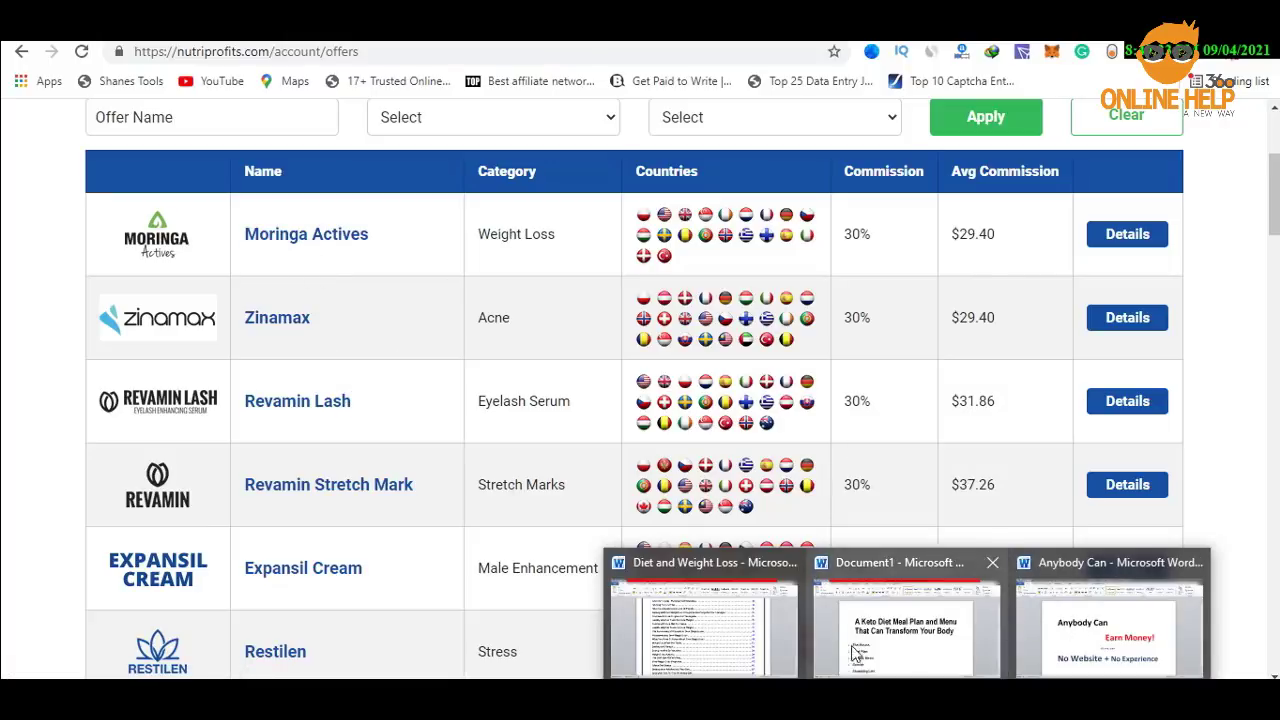
Switch to the Diet and Weight Loss document in Word and review its table of contents.
click(716, 619)
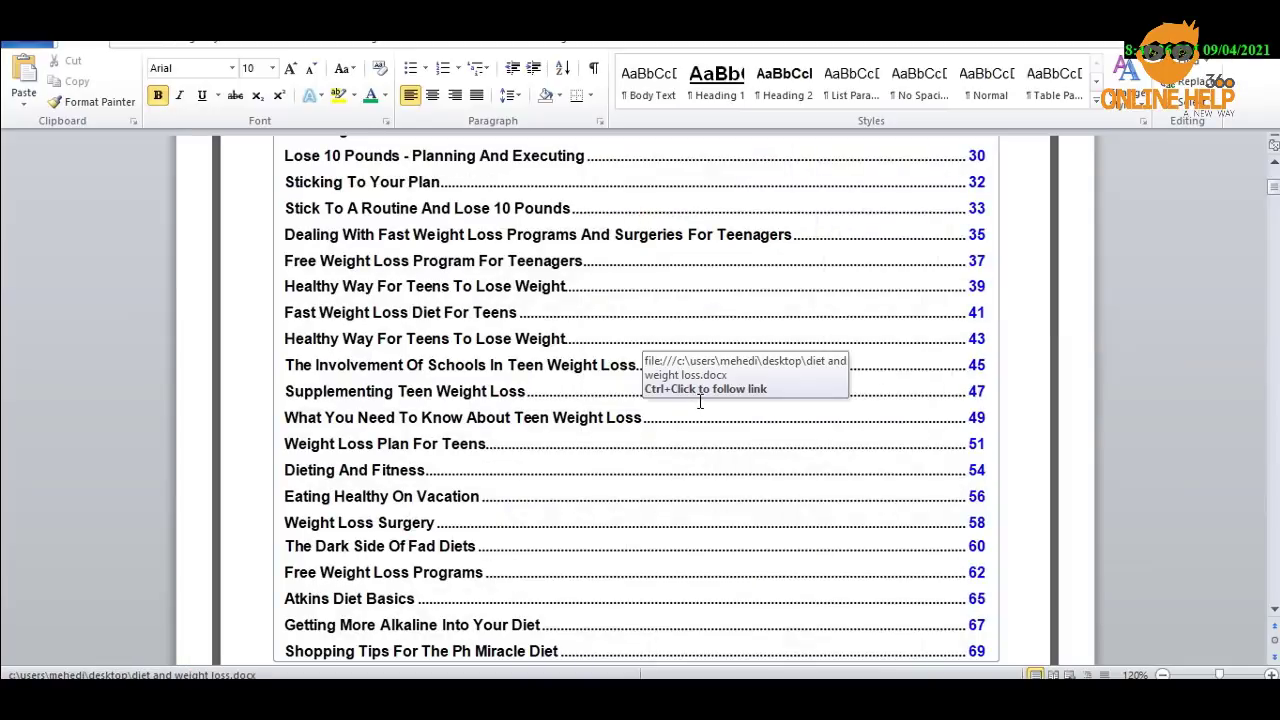
scroll(681, 425, down, 3)
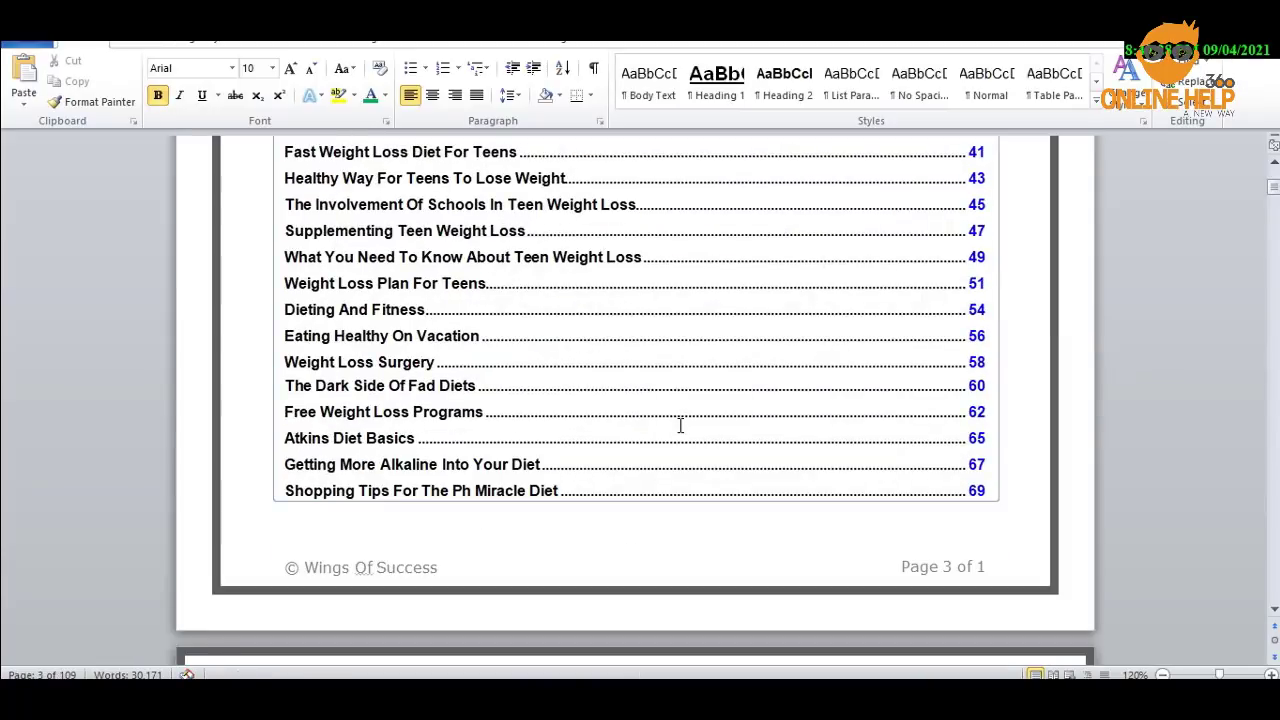
scroll(666, 437, up, 5)
scroll(664, 437, up, 4)
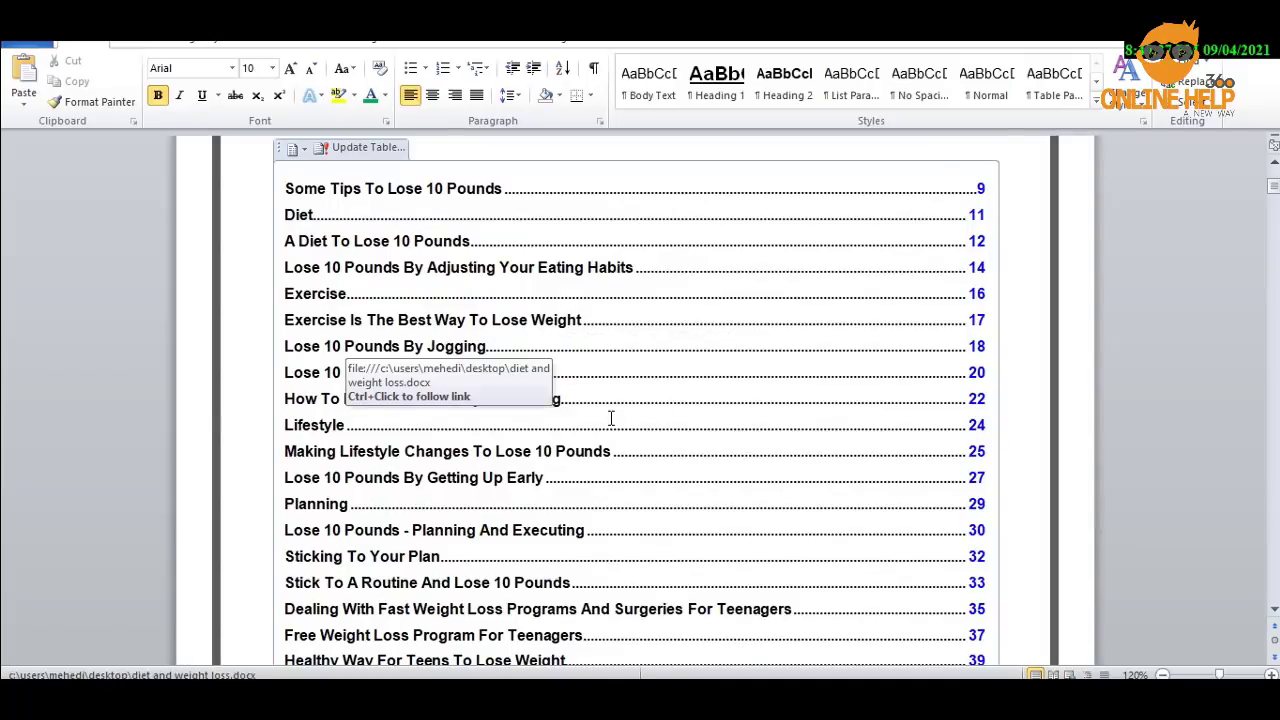
scroll(598, 428, down, 3)
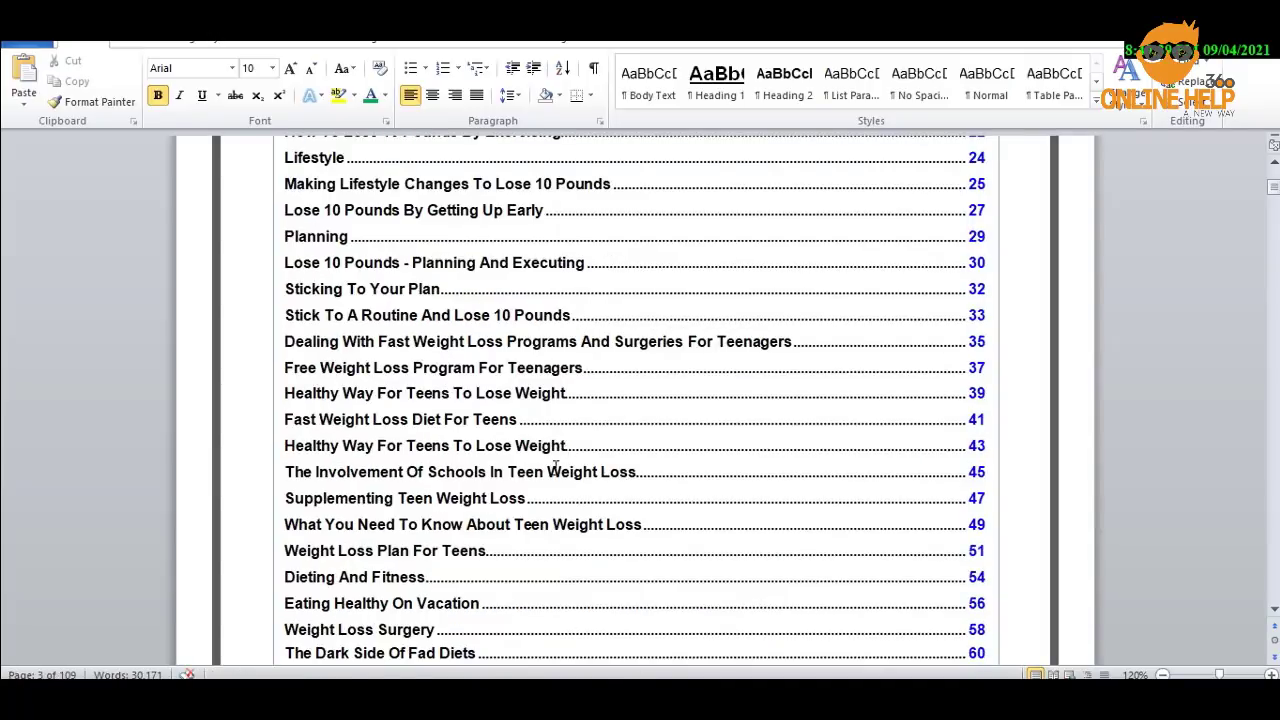
Skim the chapter Some Tips To Lose 10 Pounds and the remaining table of contents entries.
scroll(555, 466, down, 15)
scroll(554, 472, up, 10)
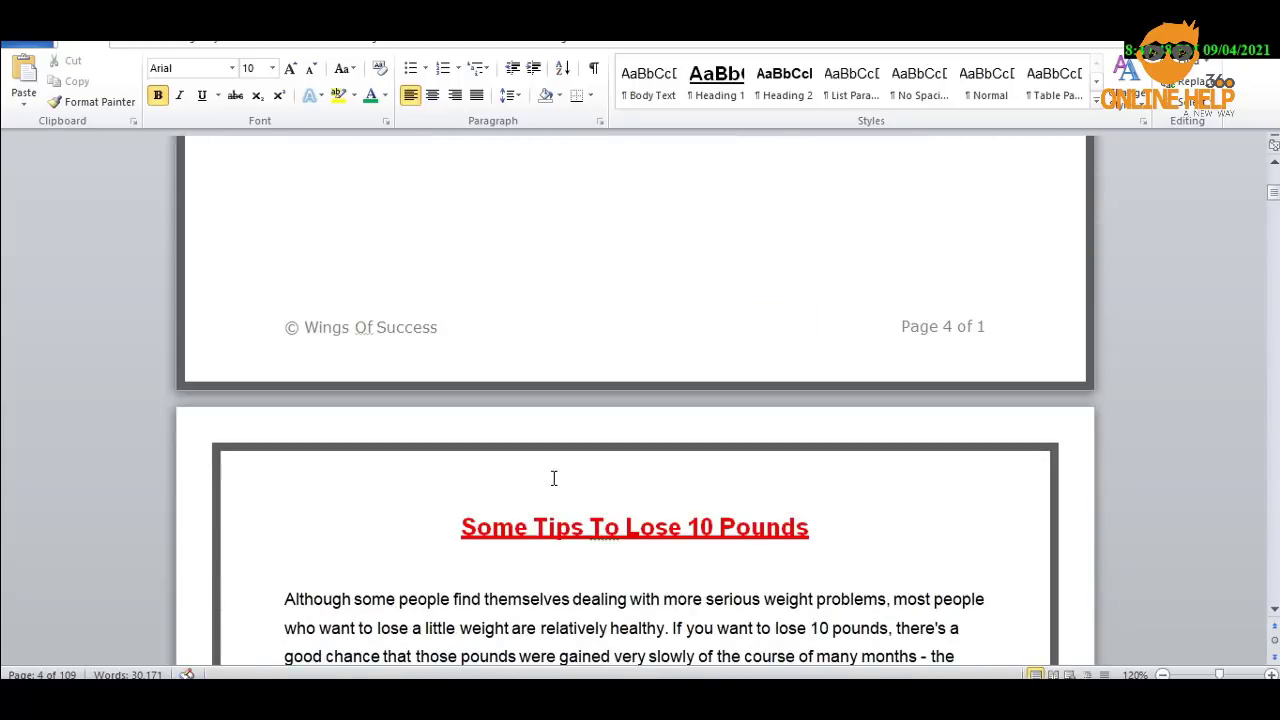
scroll(552, 477, up, 5)
scroll(555, 485, down, 6)
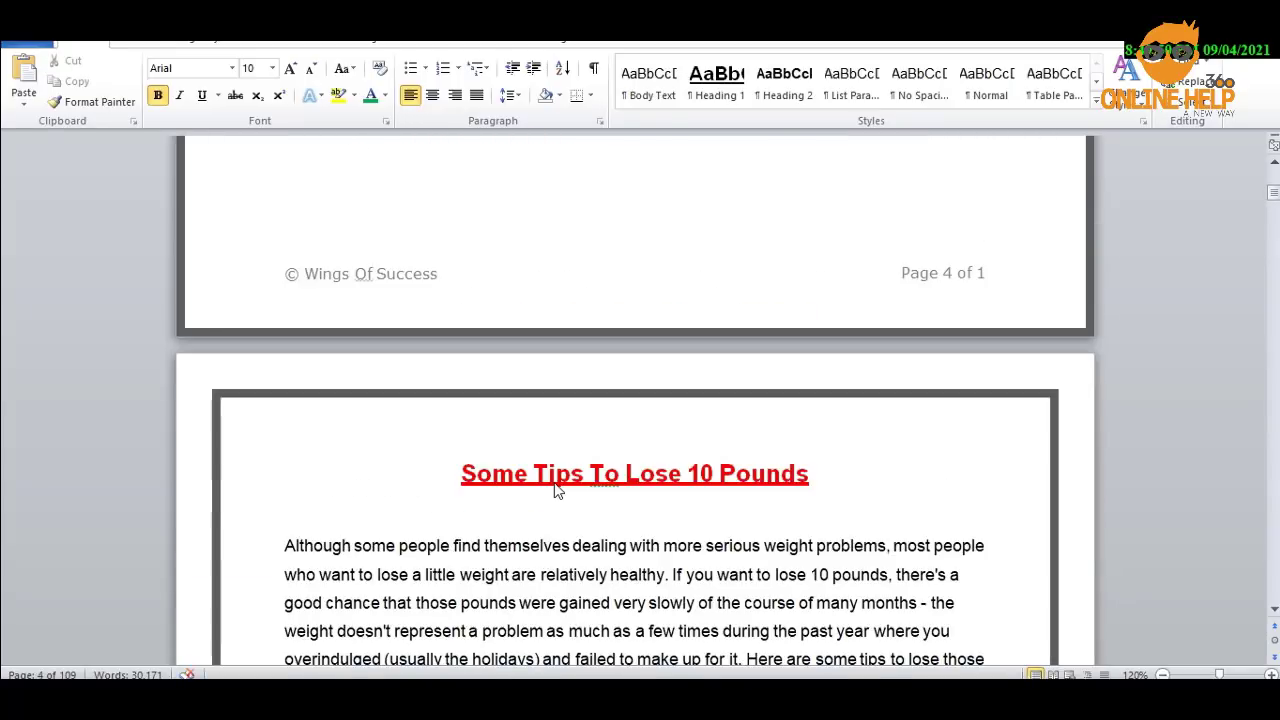
scroll(557, 489, down, 4)
scroll(556, 483, down, 3)
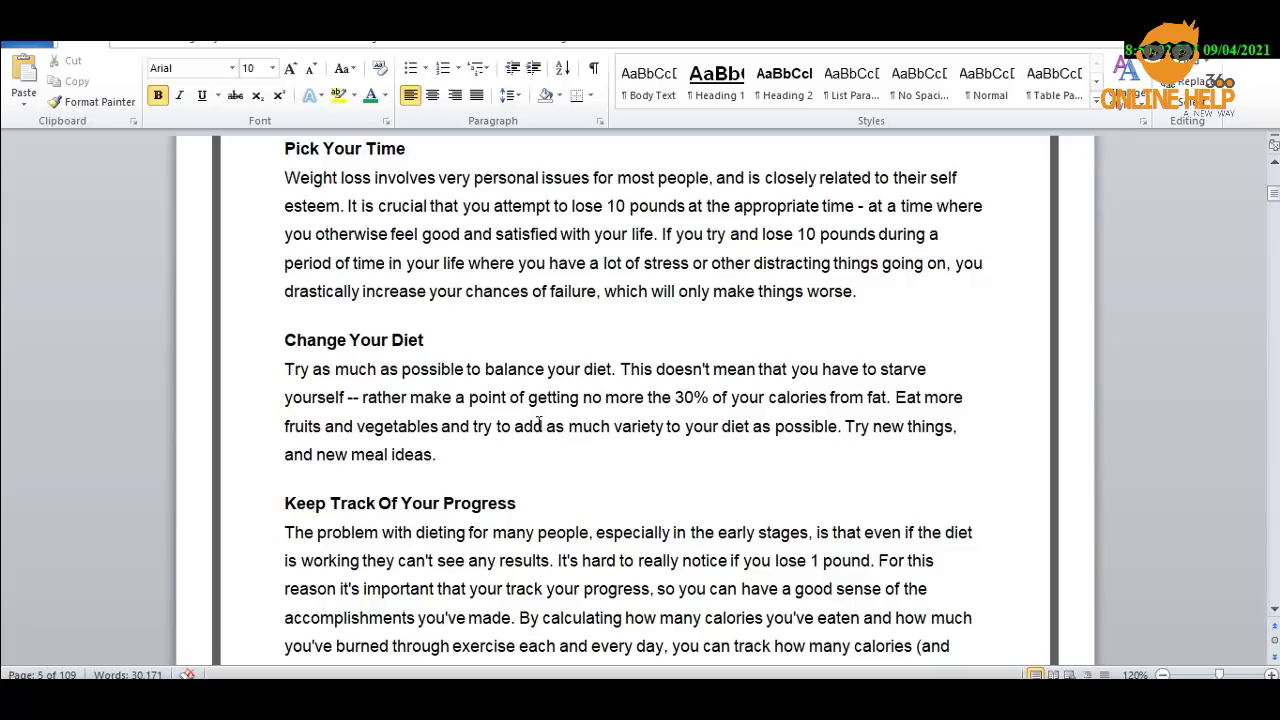
scroll(540, 425, up, 10)
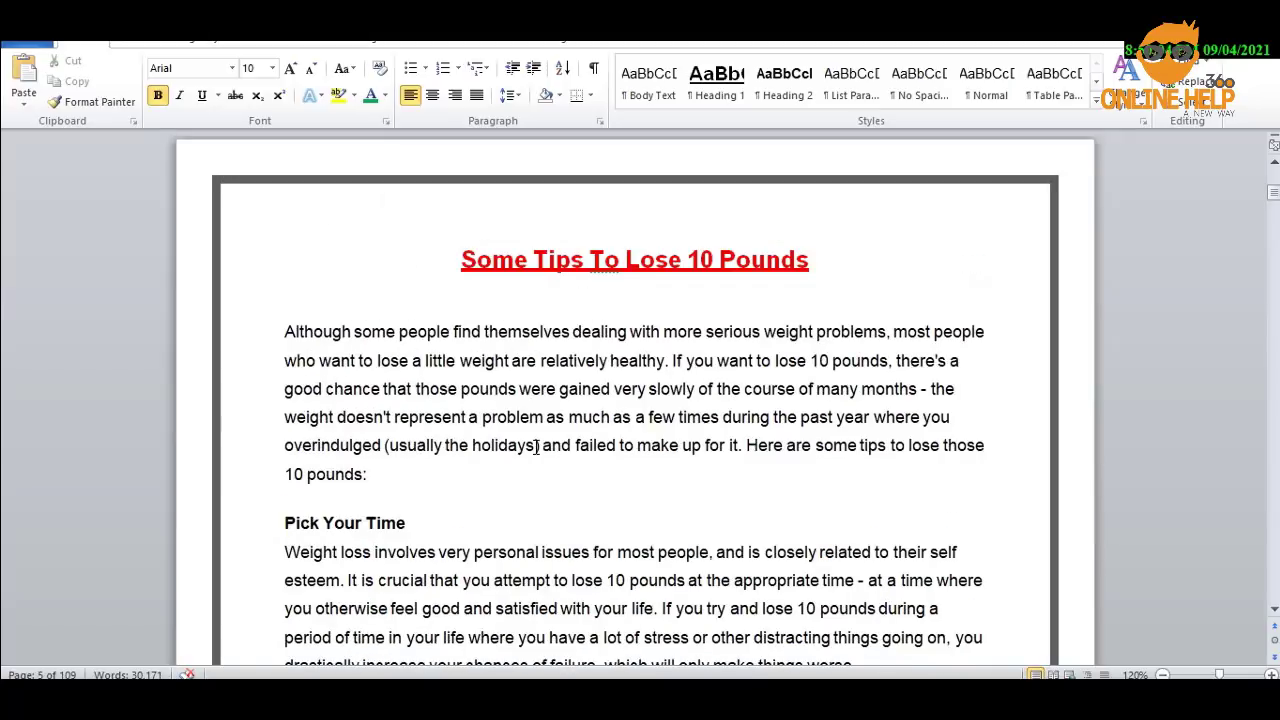
scroll(536, 447, up, 10)
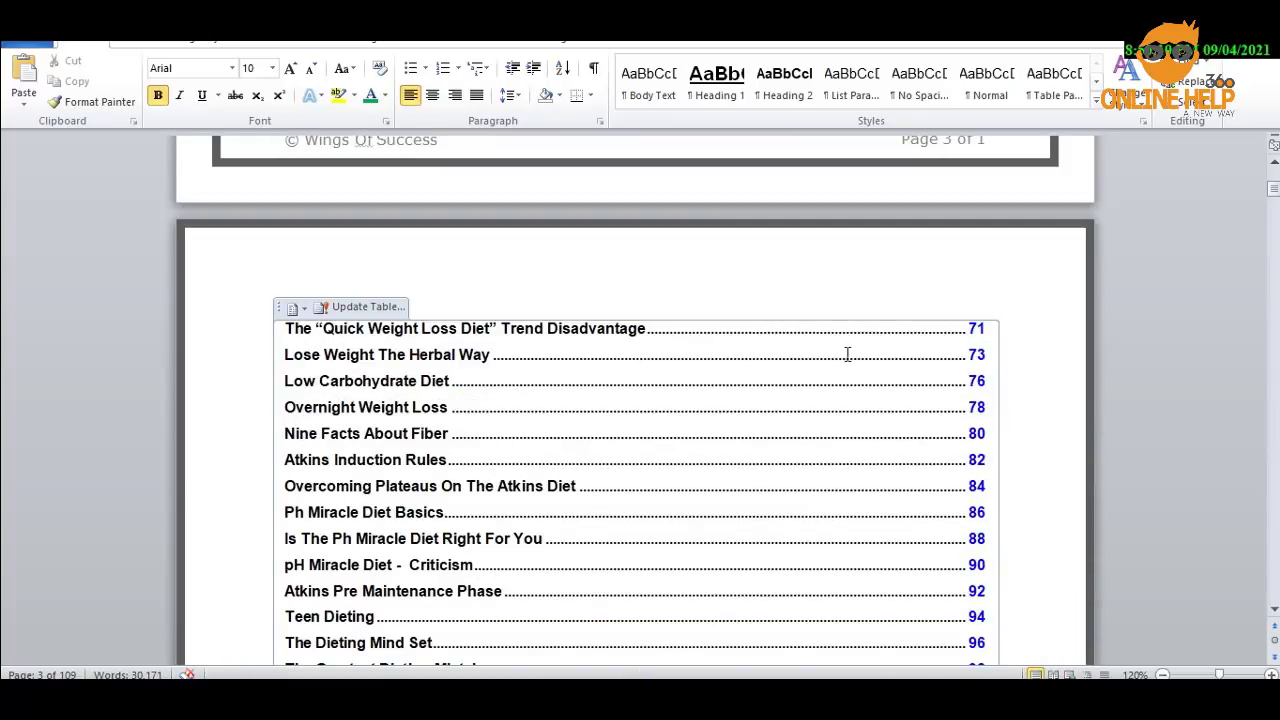
scroll(975, 420, down, 3)
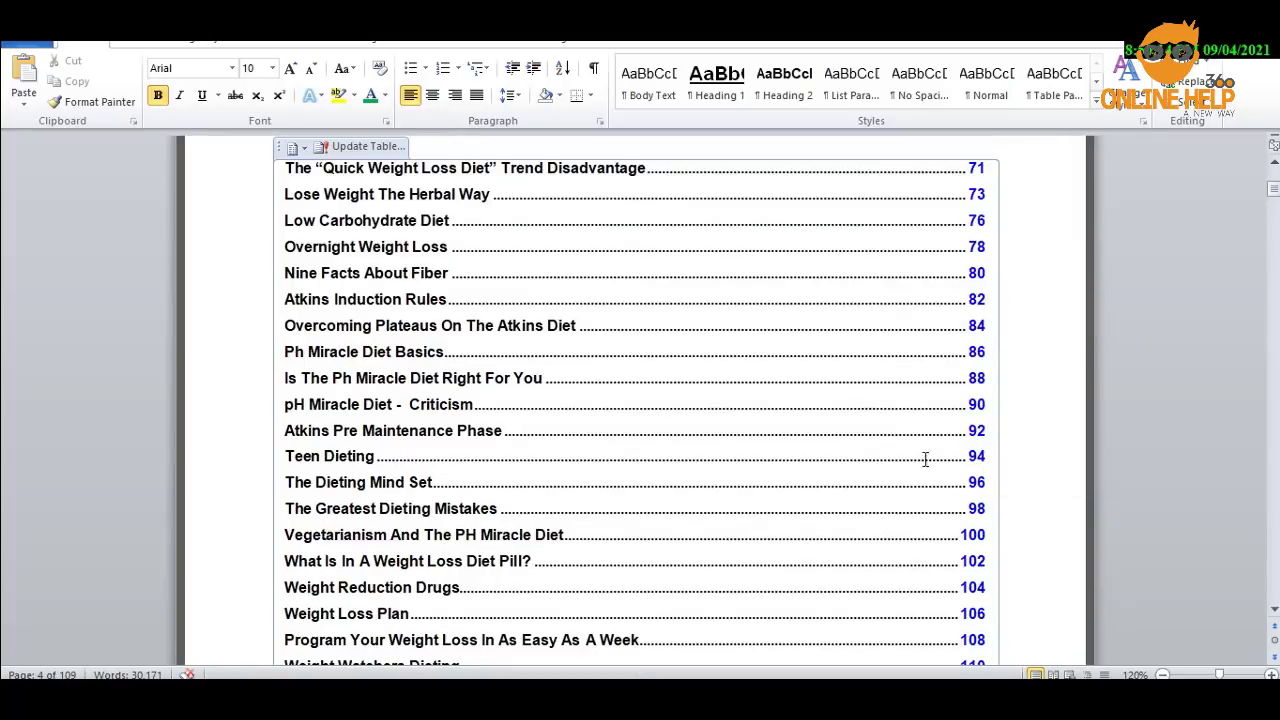
Start a hyperlink on the phrase "lose a little weight" in the opening paragraph of Some Tips To Lose 10 Pounds.
ctrl+click(799, 395)
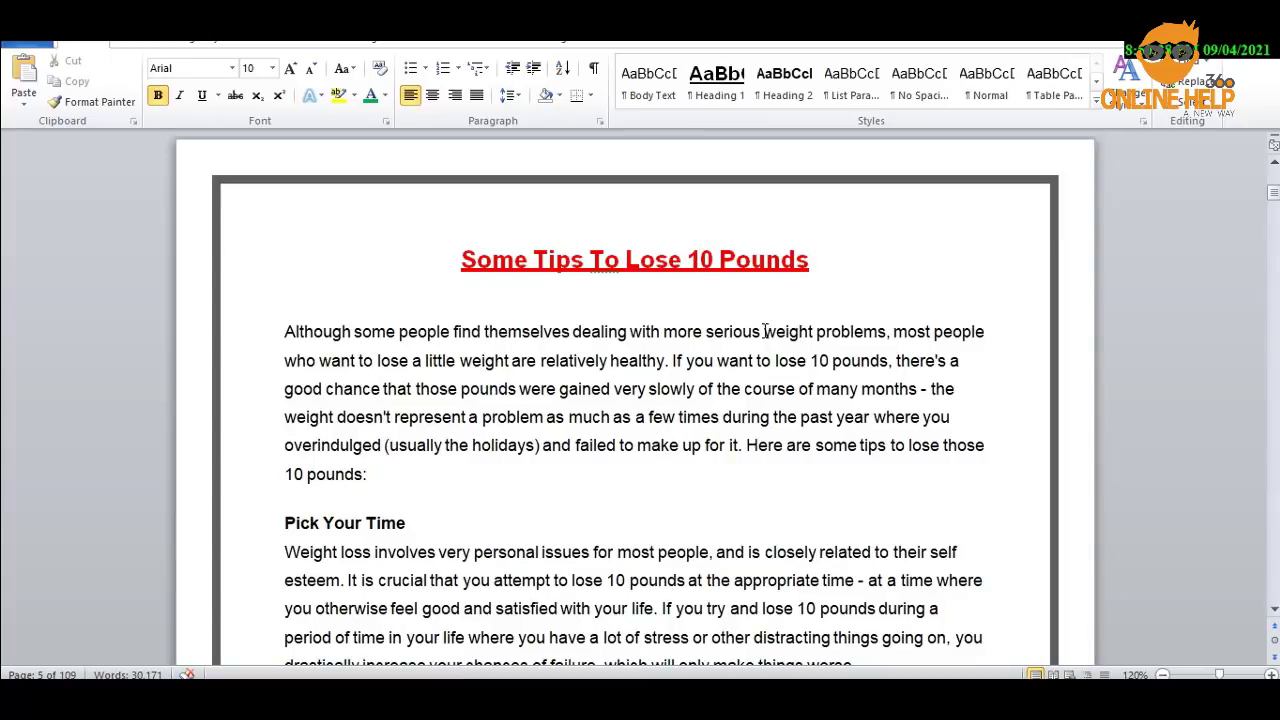
drag(377, 361, 502, 362)
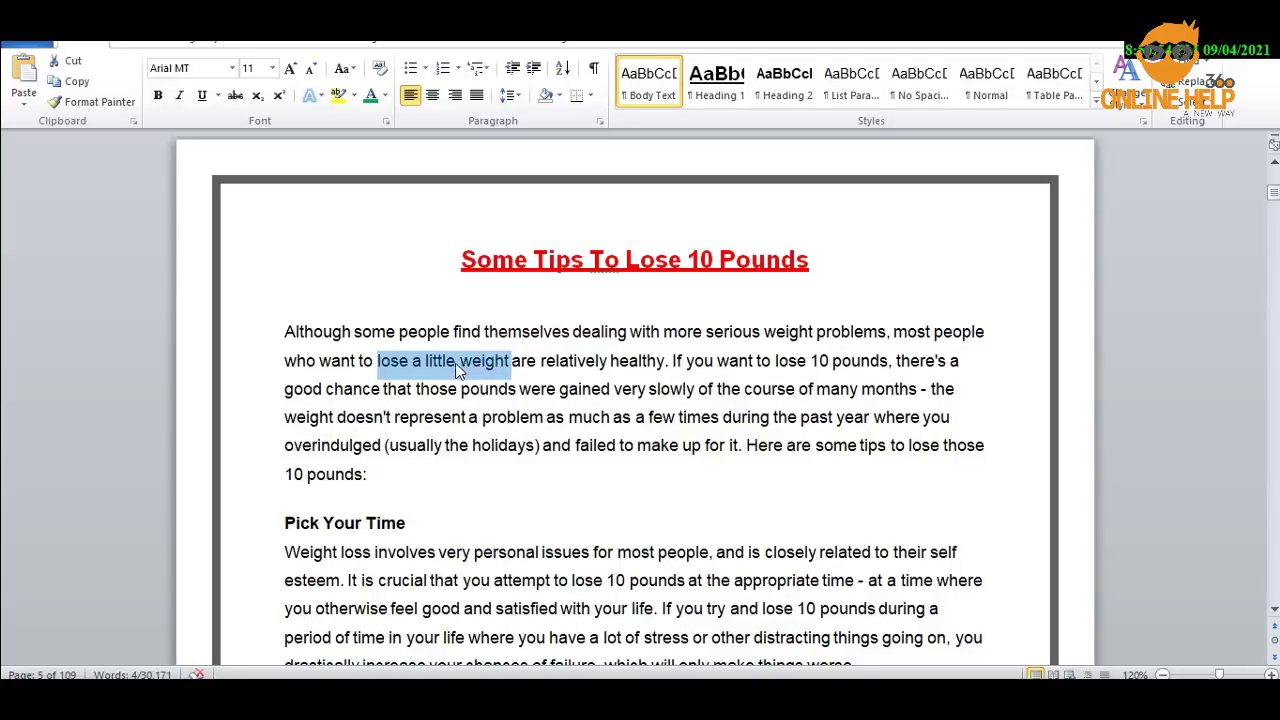
right_click(456, 366)
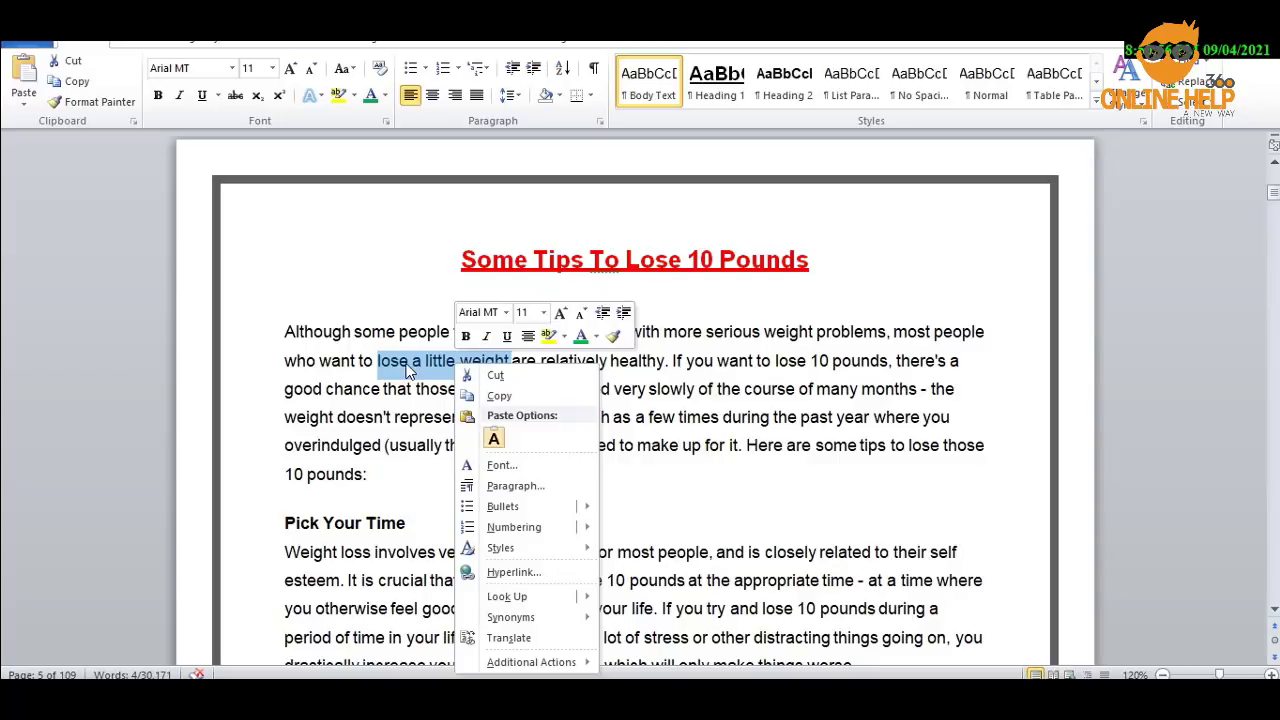
click(522, 573)
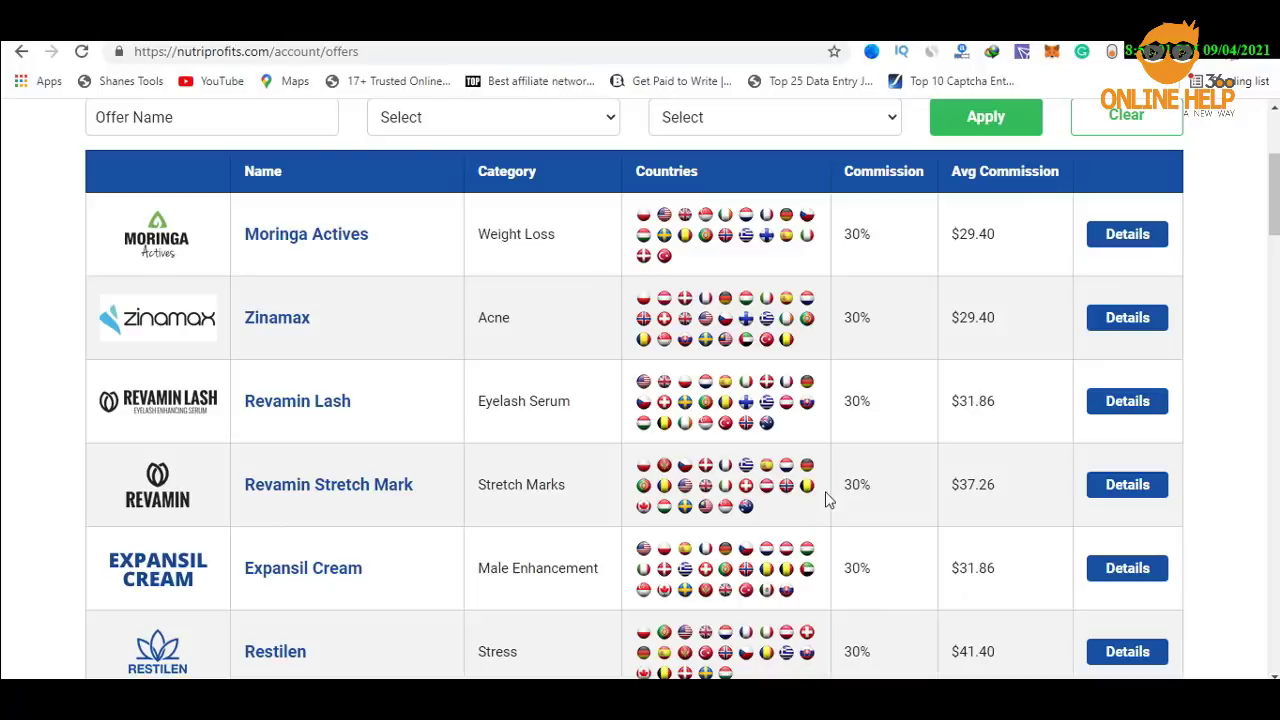
Open the Moringa Actives offer on NutriProfits in the browser and copy its geotargeted affiliate link.
click(286, 248)
scroll(677, 400, down, 4)
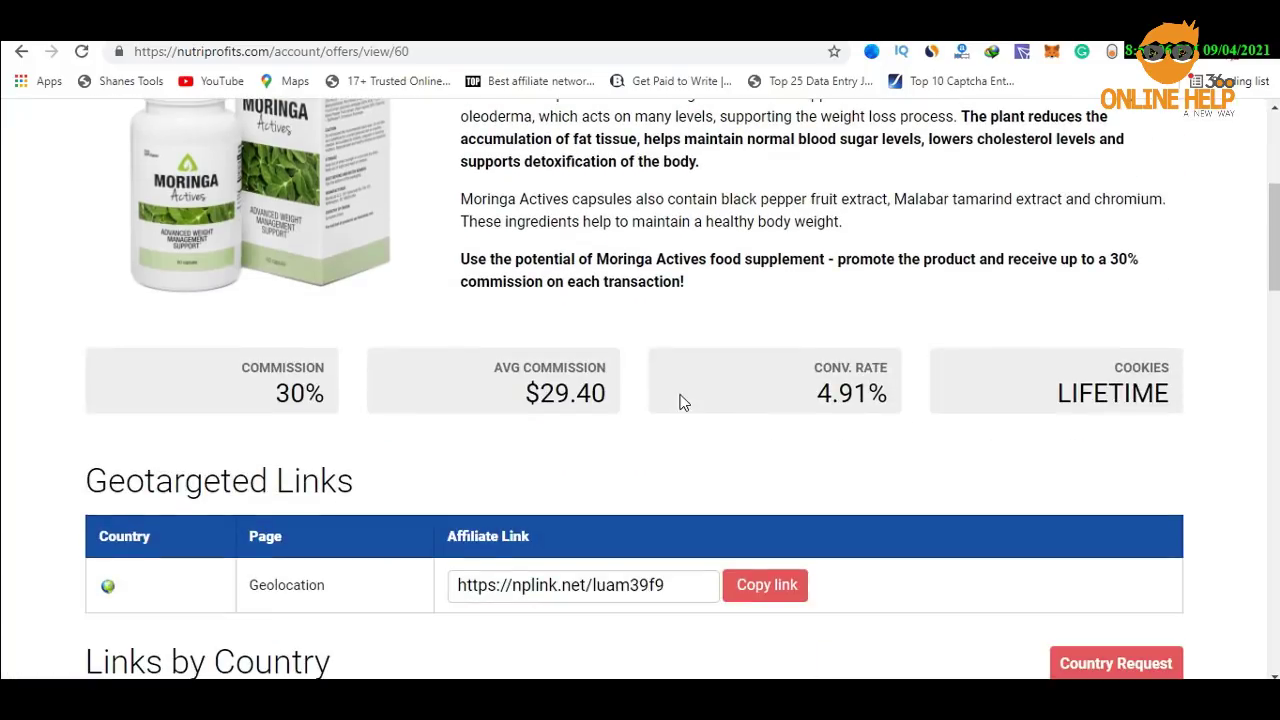
scroll(716, 376, down, 1)
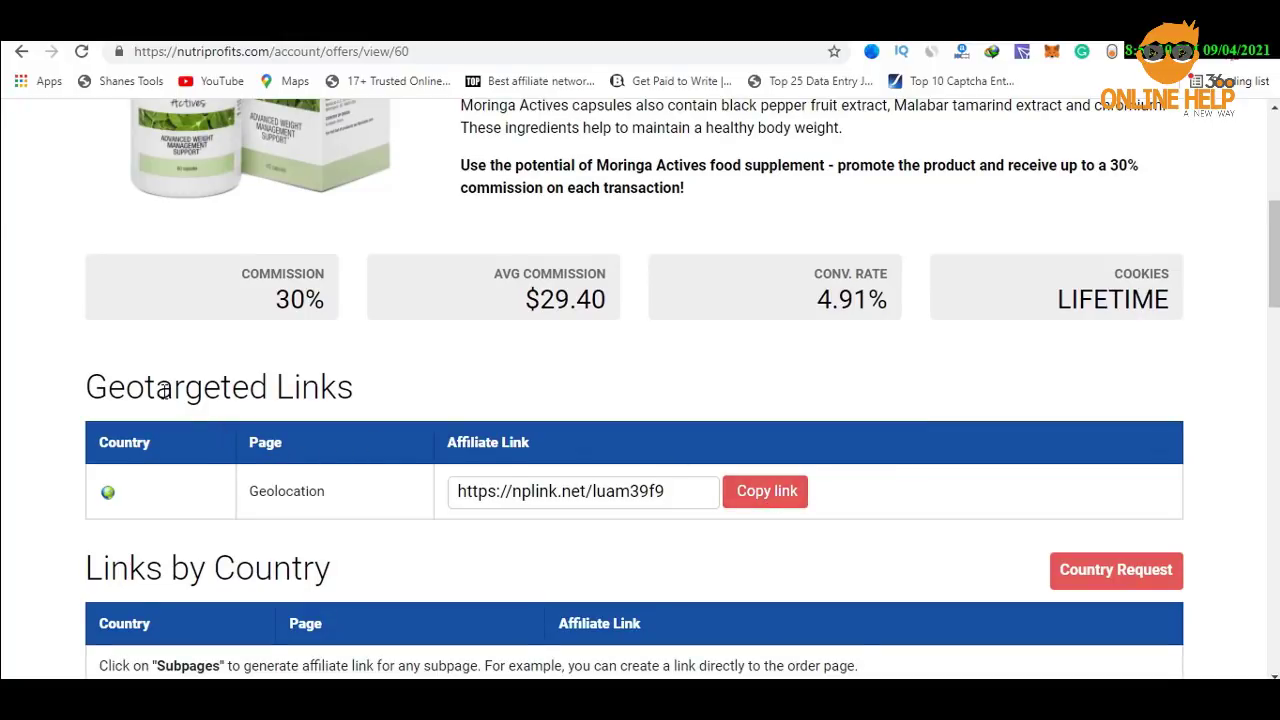
click(772, 495)
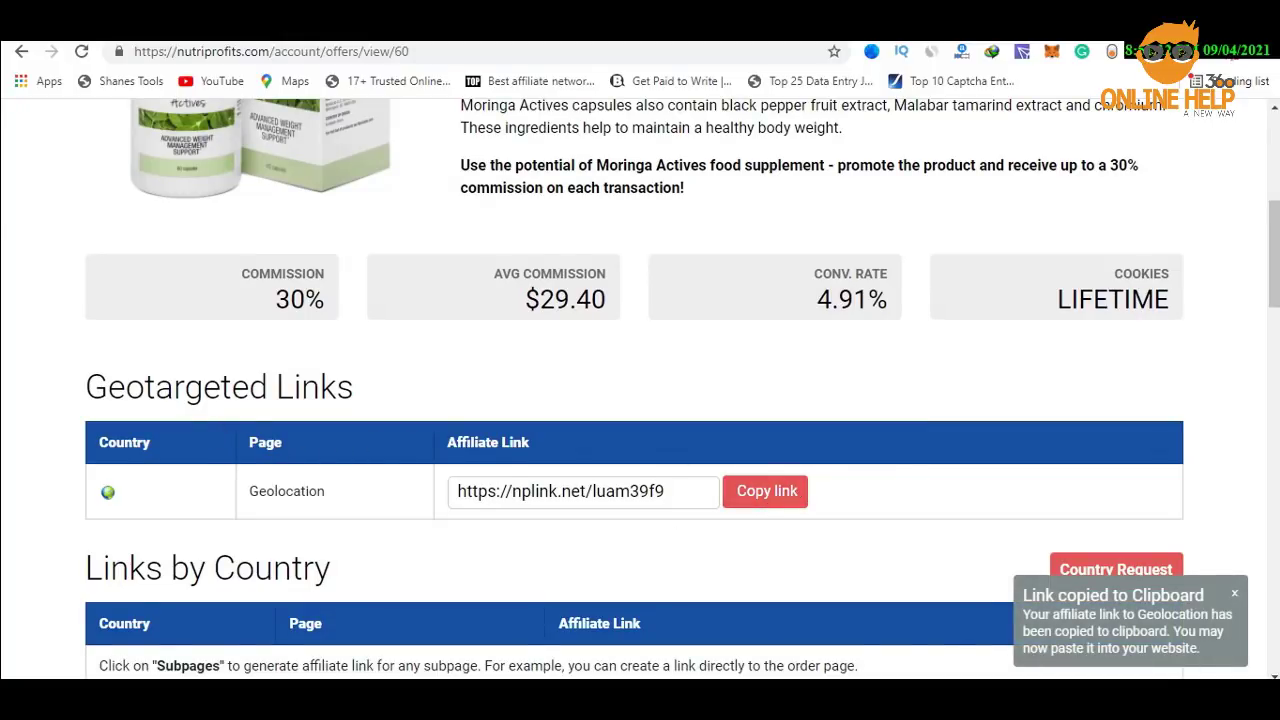
click(700, 625)
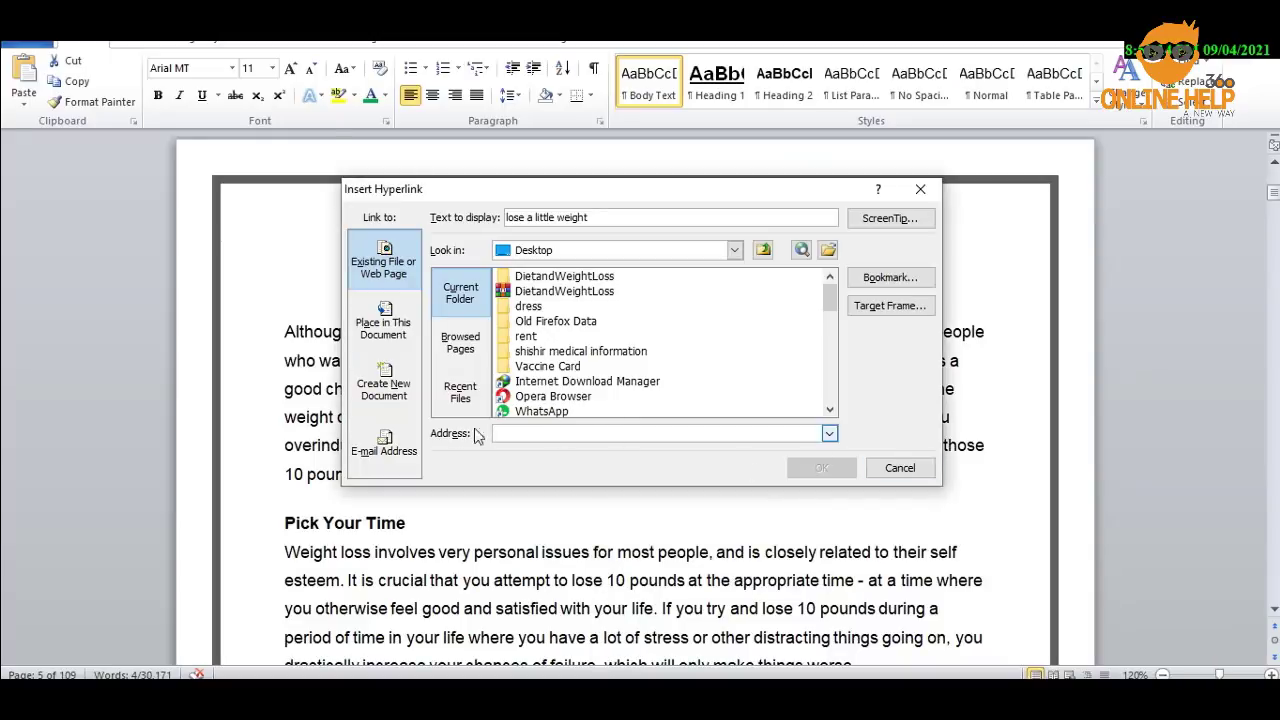
click(540, 440)
right_click(545, 436)
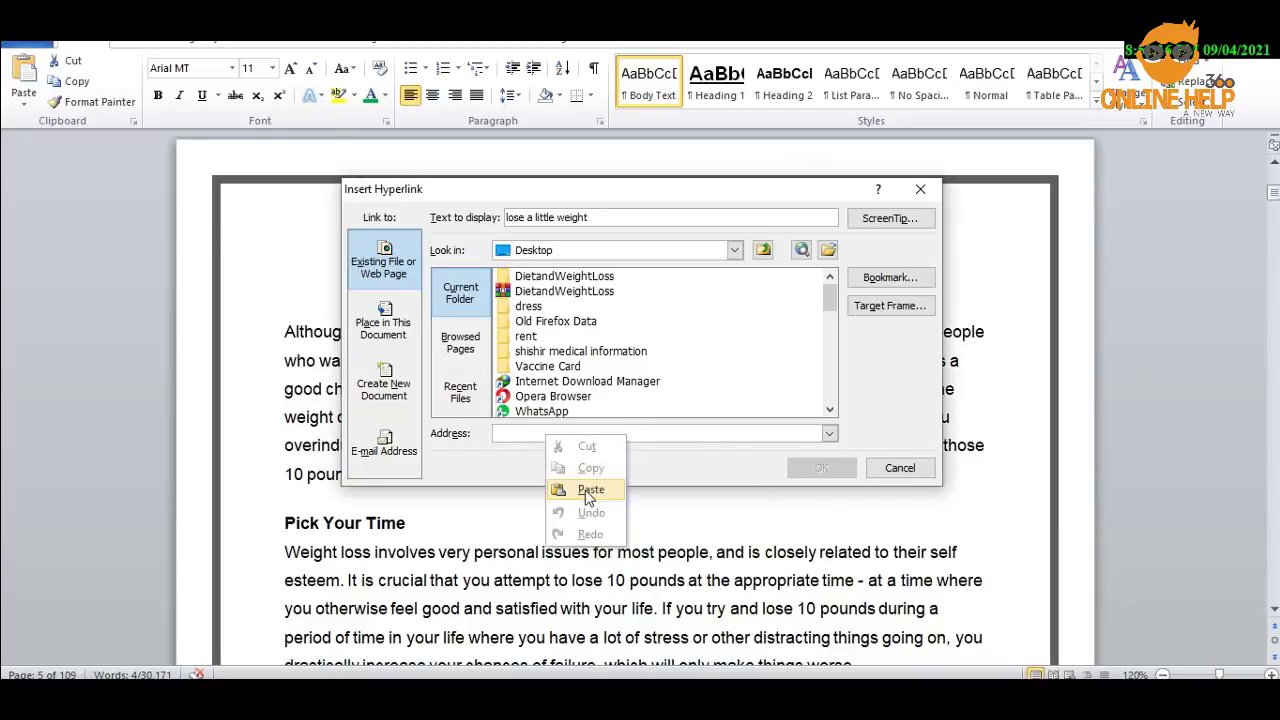
click(590, 490)
click(820, 467)
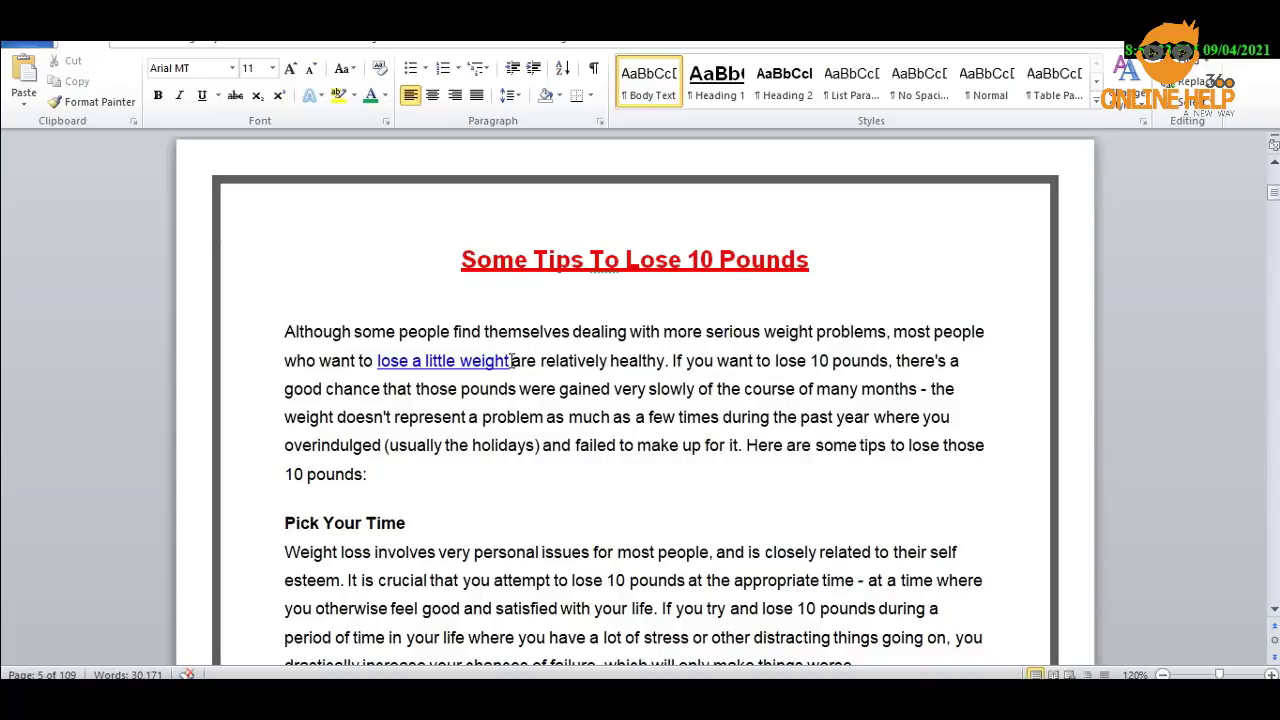
mouse_move(462, 360)
scroll(489, 383, down, 8)
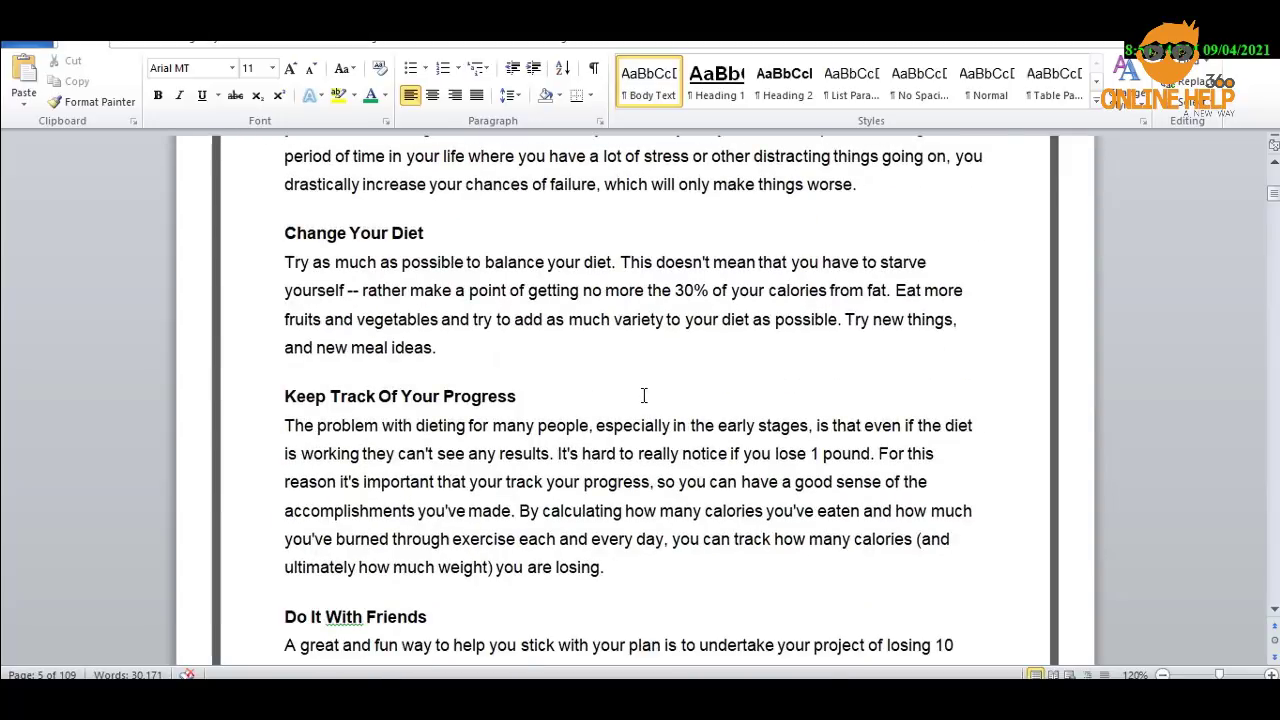
scroll(644, 396, down, 10)
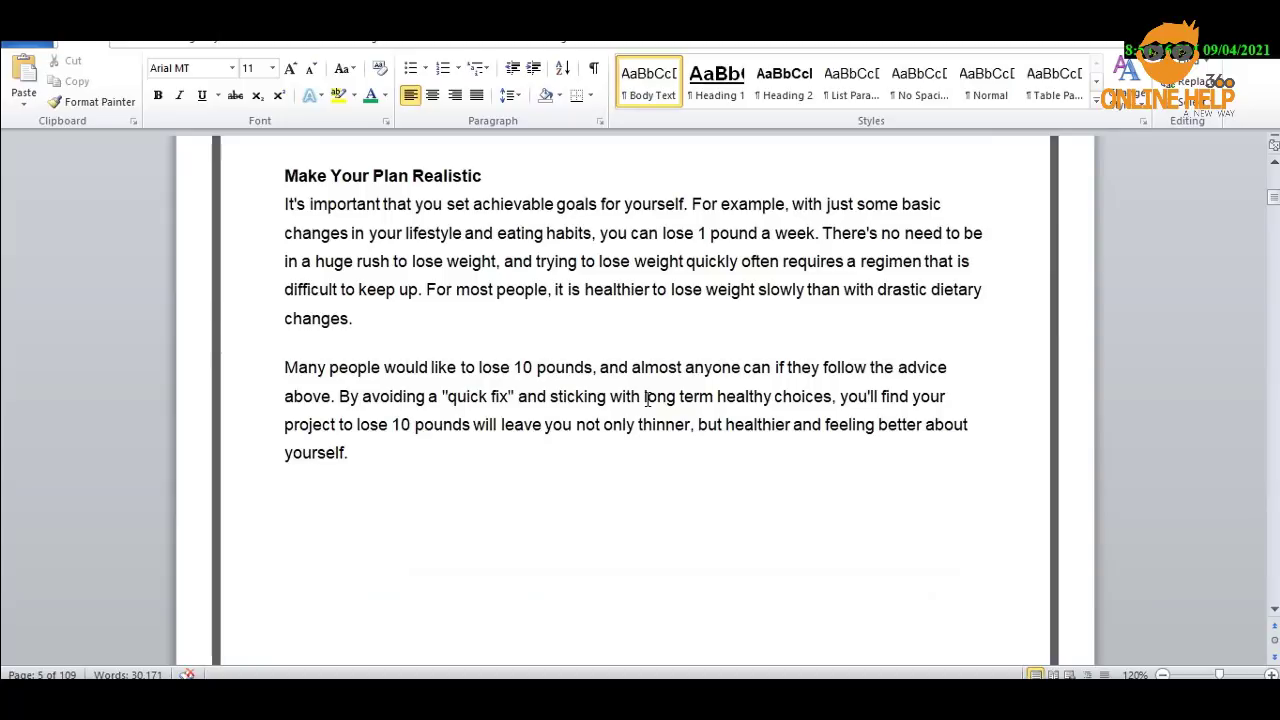
key(ctrl+f)
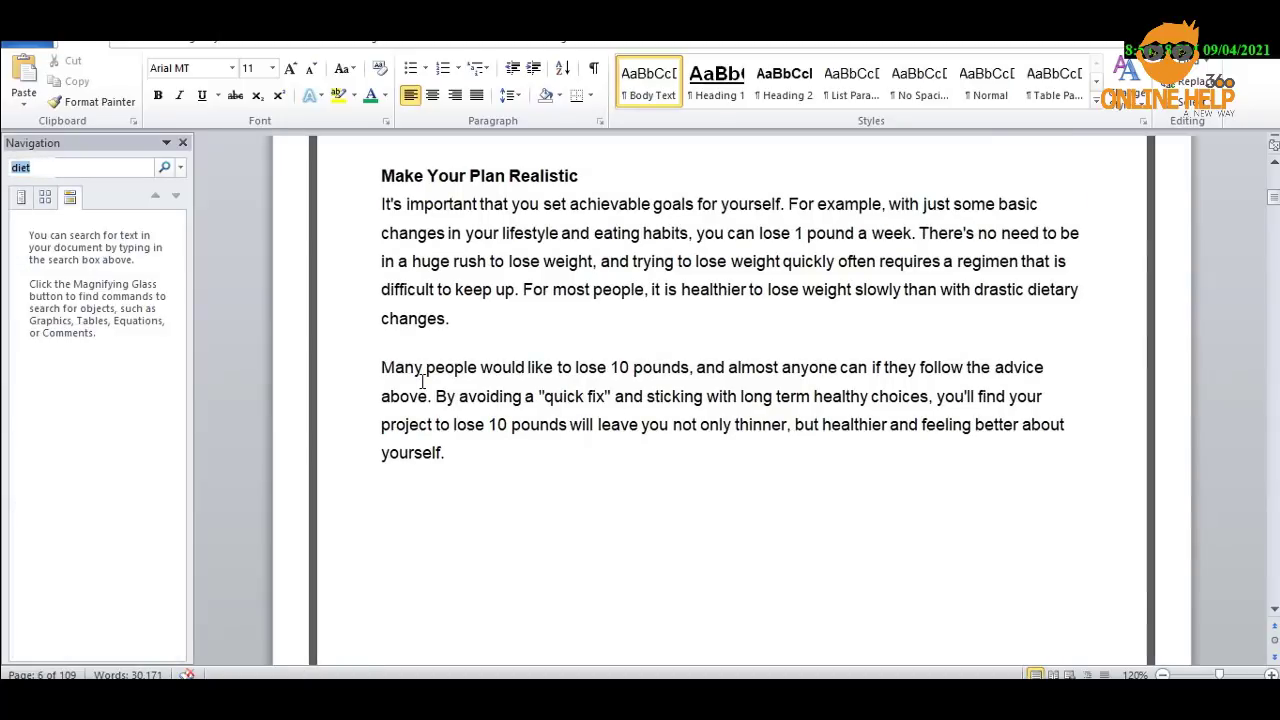
text(diet)
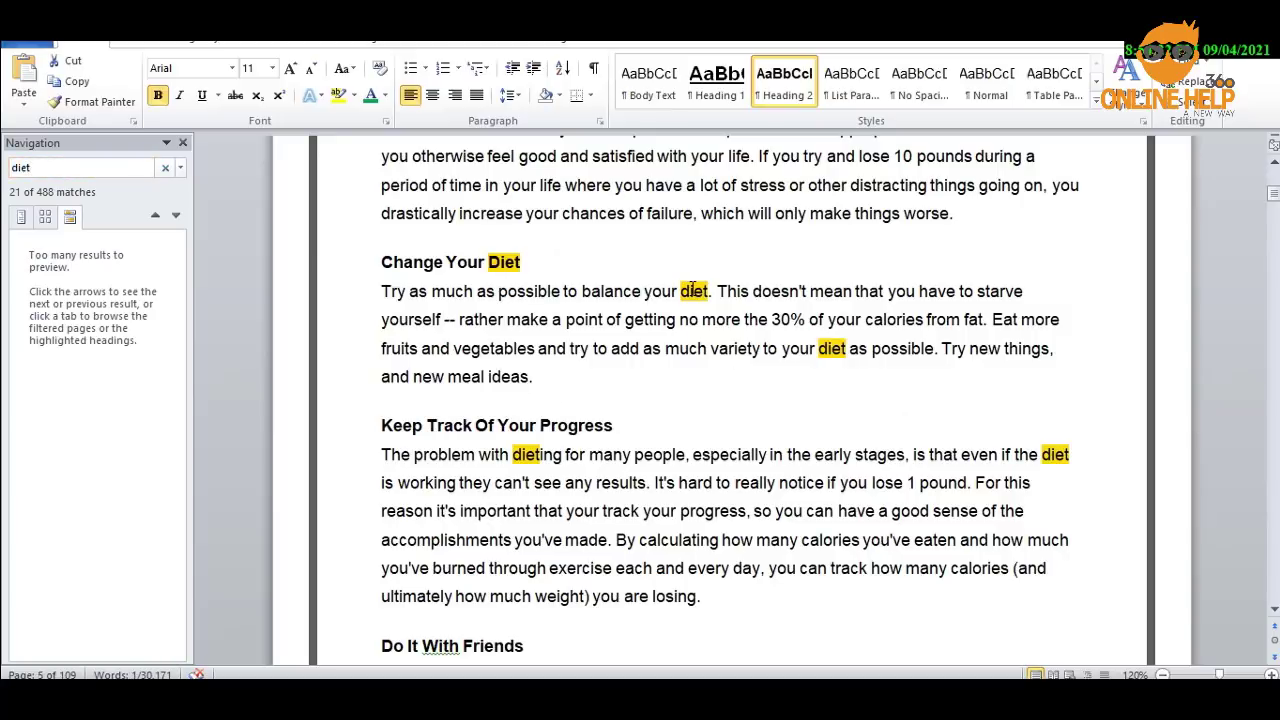
right_click(696, 292)
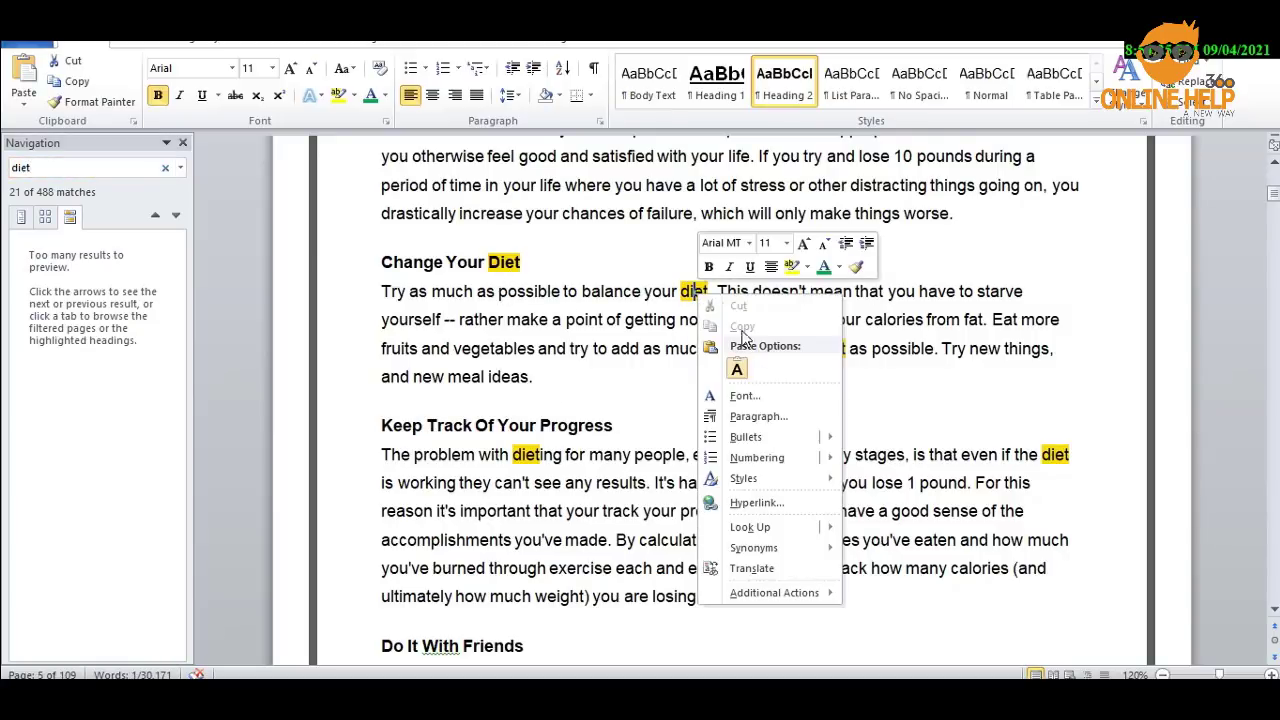
click(755, 503)
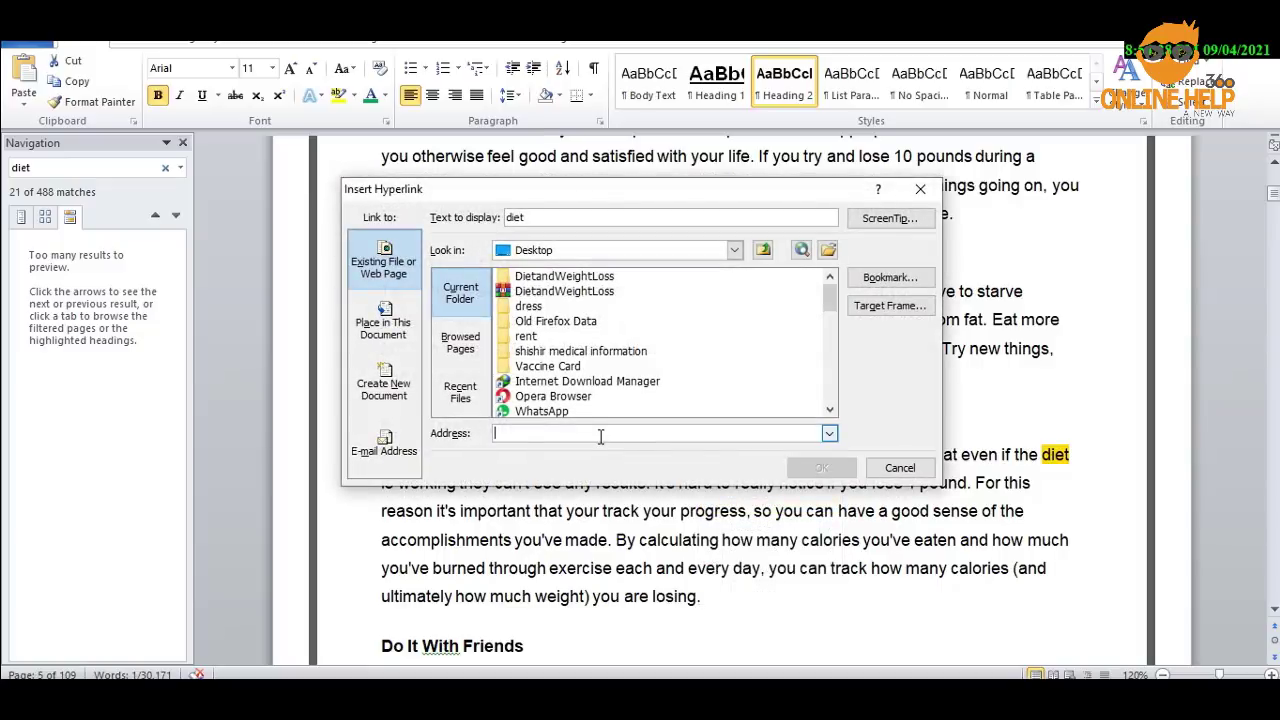
right_click(600, 436)
click(643, 492)
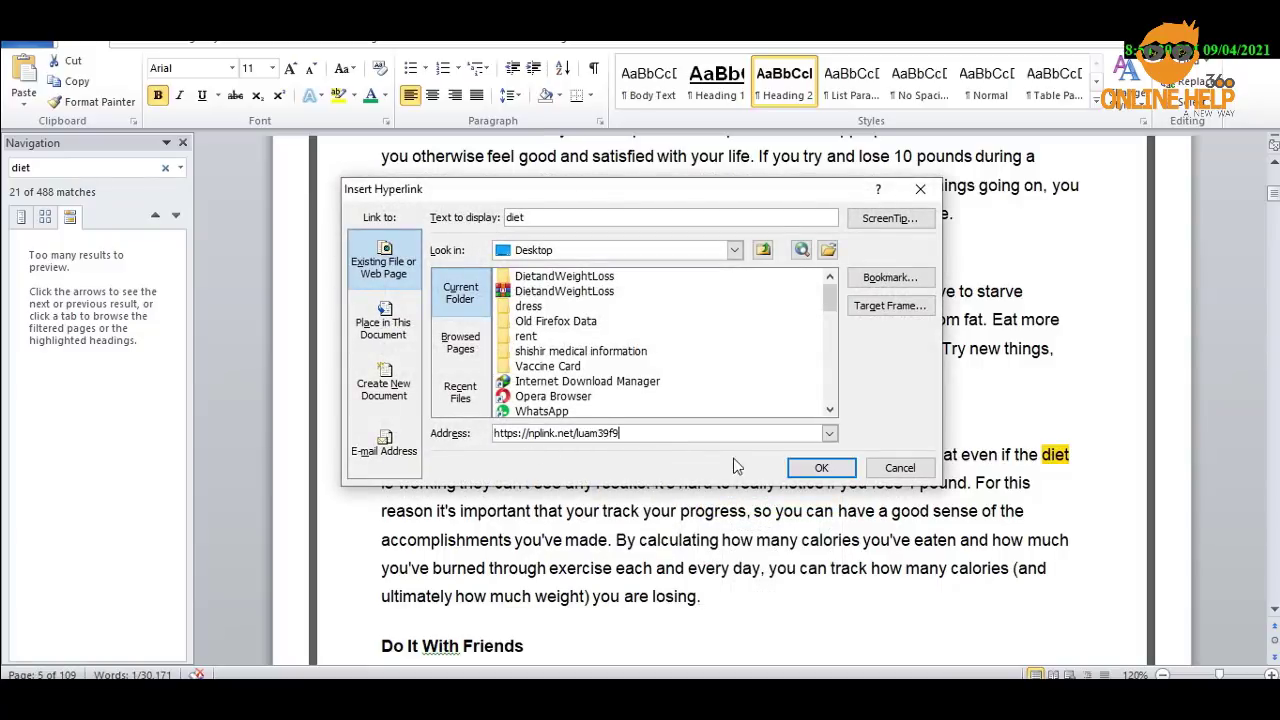
click(820, 470)
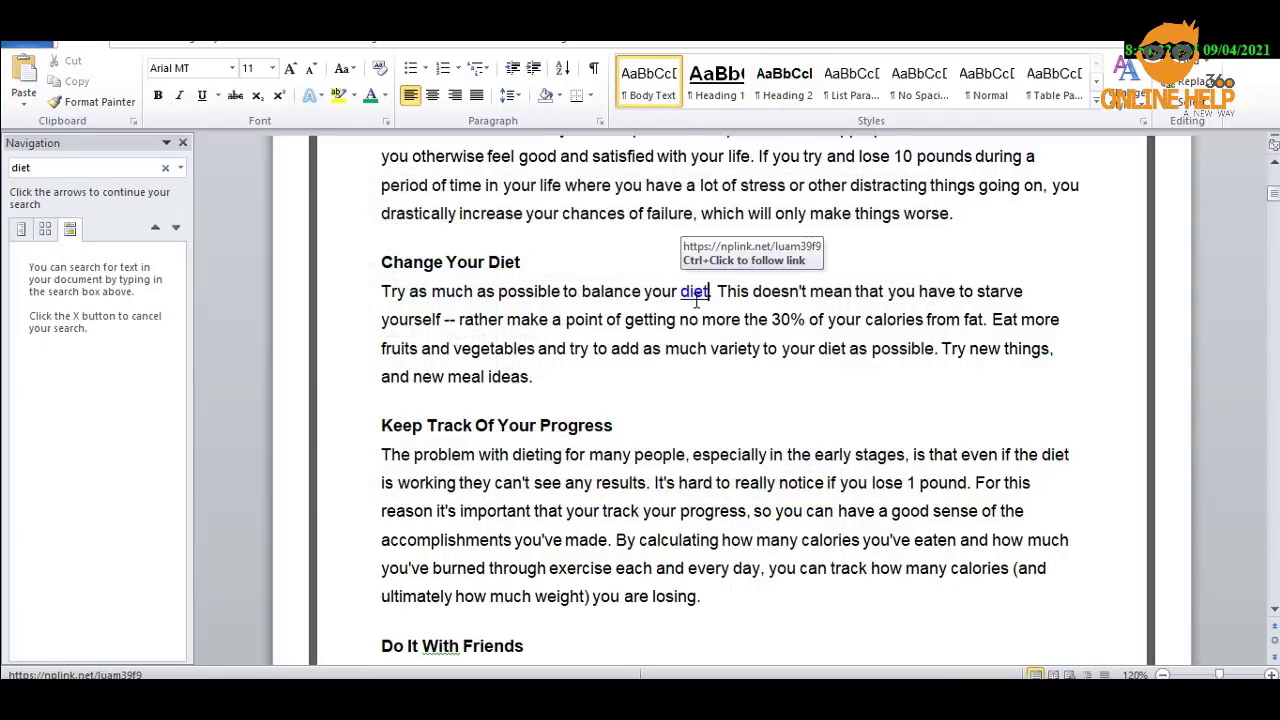
Close the document search and select "lose weight" before "quickly" in the first paragraph under Make Your Plan Realistic.
scroll(715, 357, down, 7)
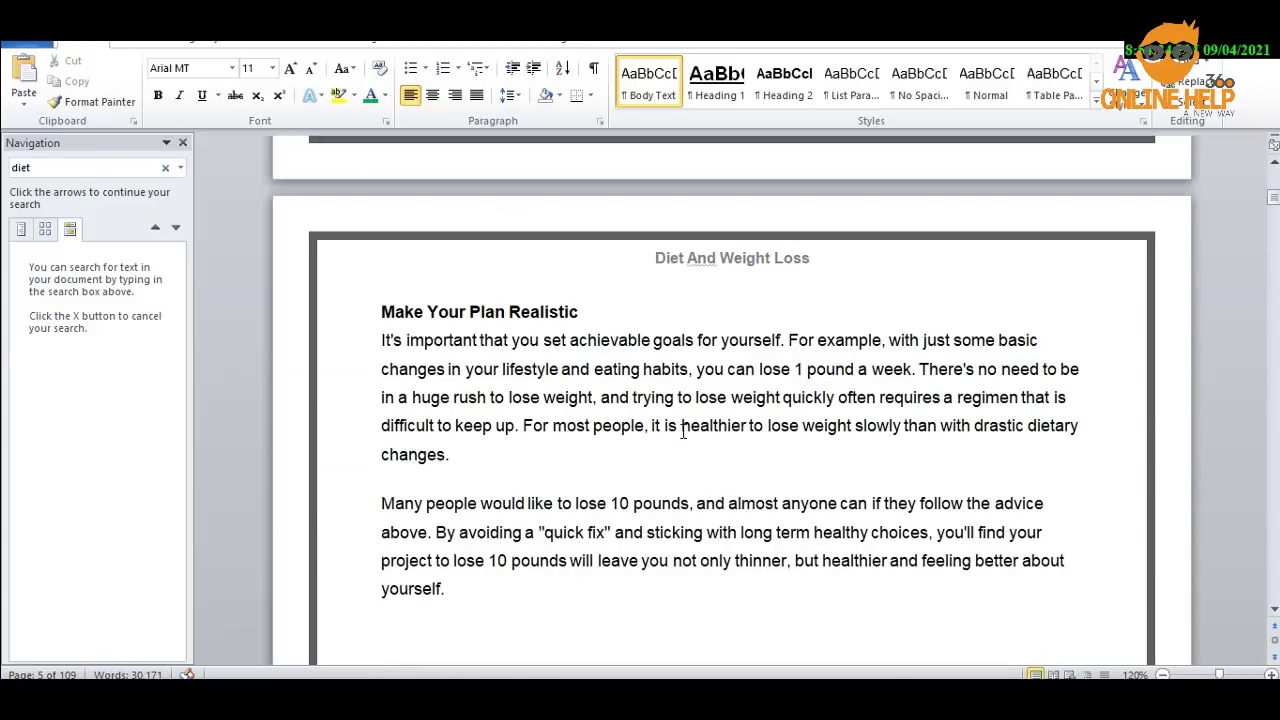
scroll(683, 432, down, 8)
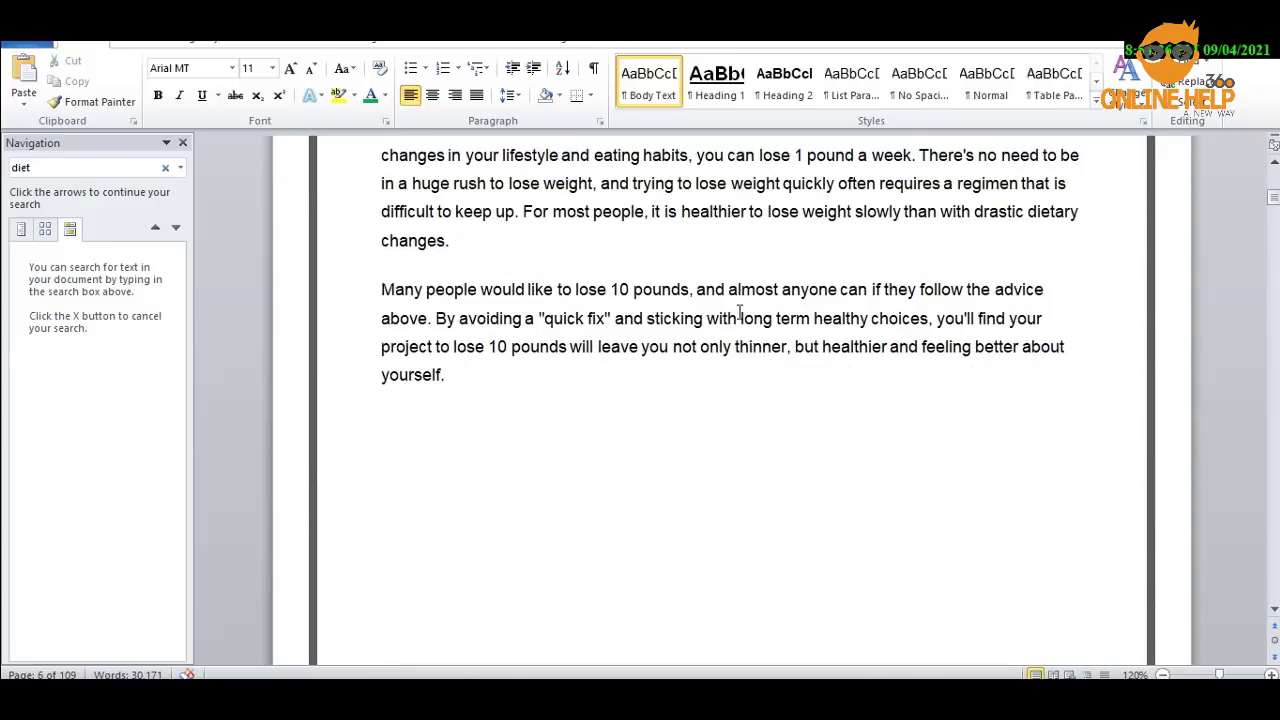
scroll(817, 451, down, 3)
scroll(817, 451, up, 10)
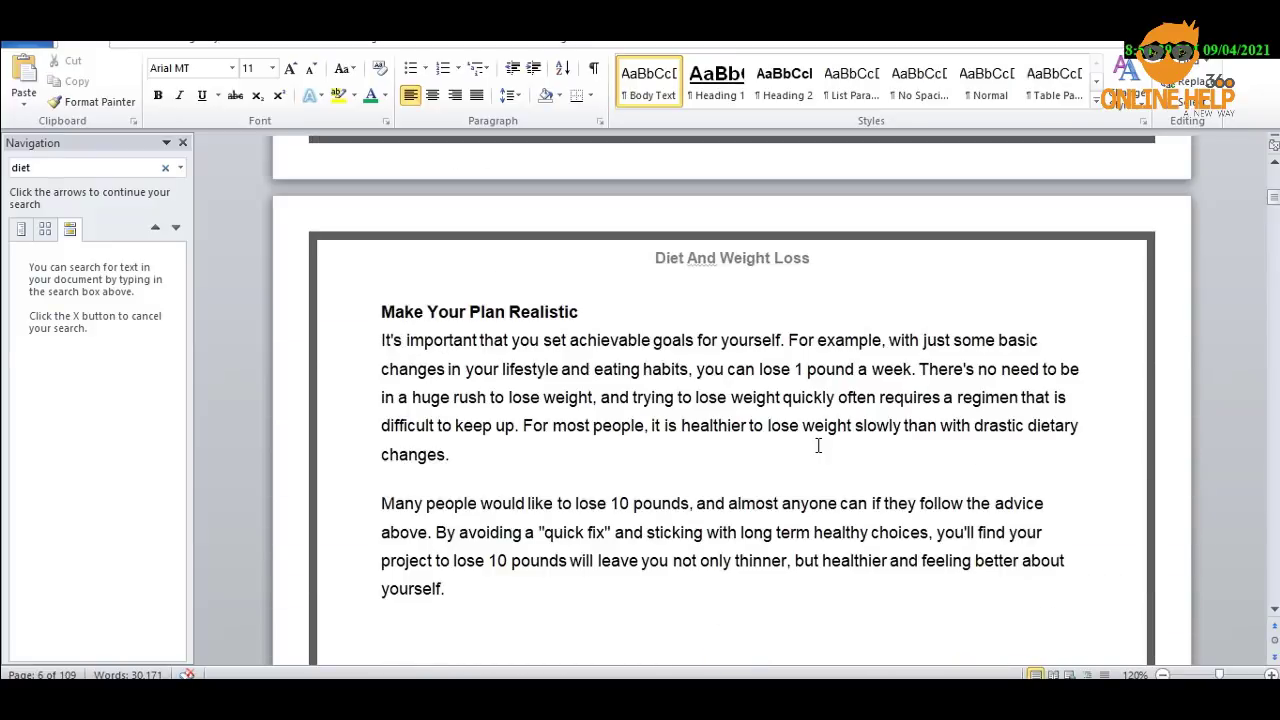
scroll(816, 453, down, 5)
scroll(668, 291, up, 3)
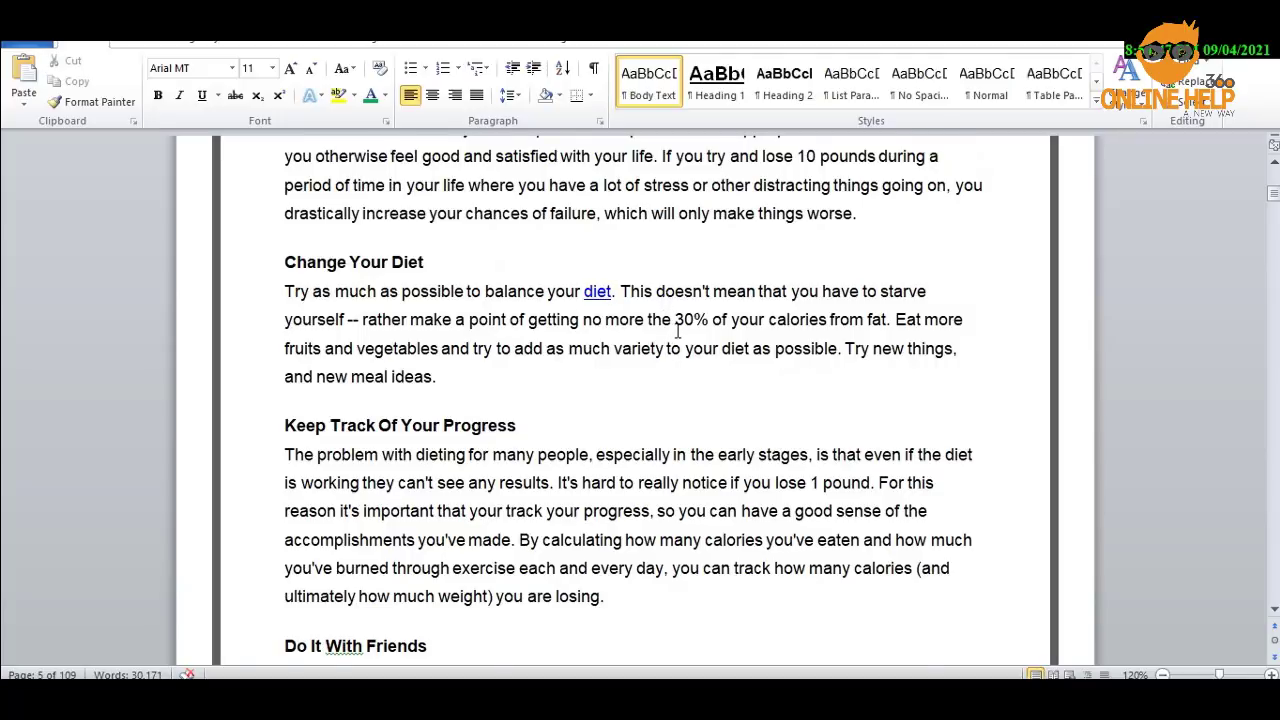
scroll(660, 365, down, 6)
scroll(645, 394, down, 2)
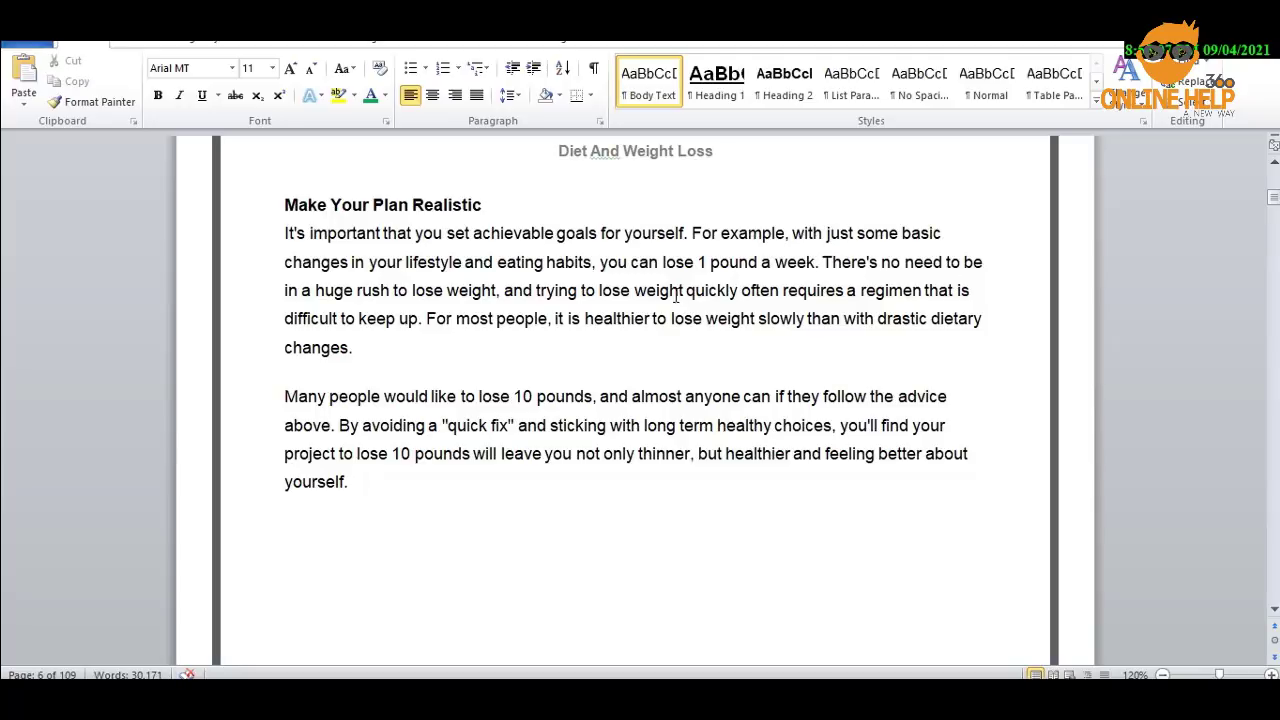
drag(684, 292, 598, 292)
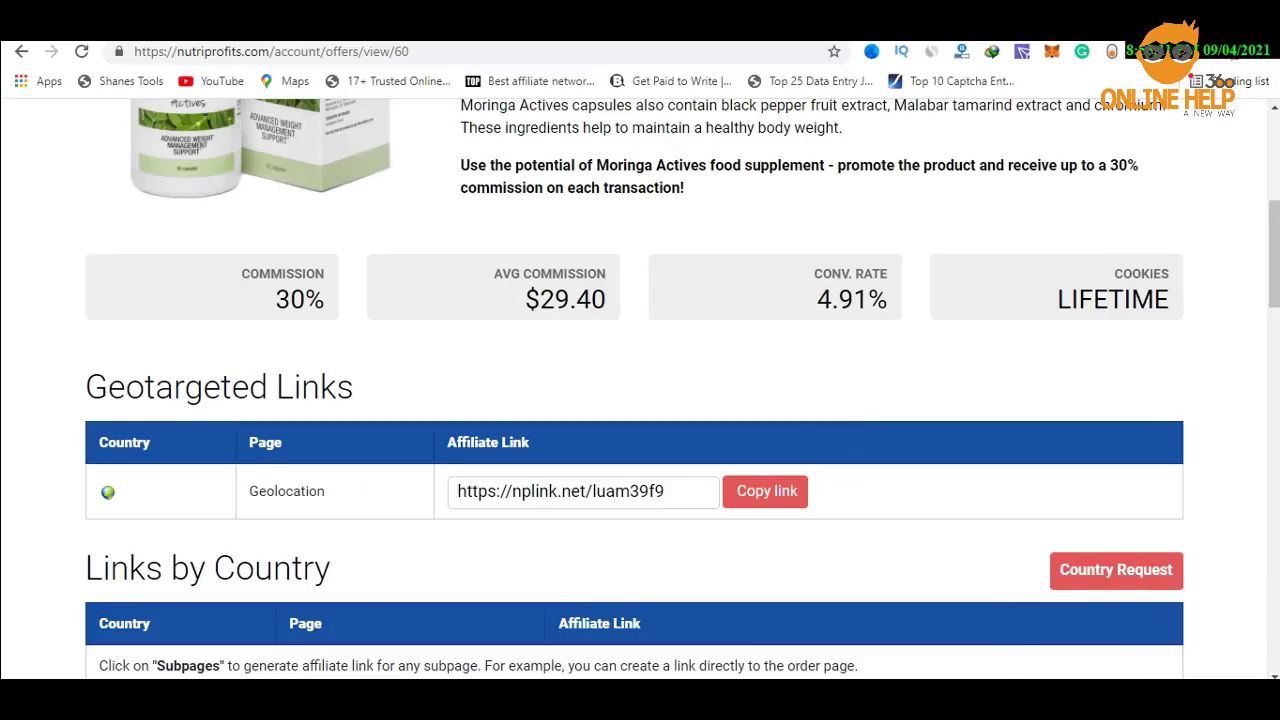
Switch to NutriProfits in the browser, open the Cappuccino MCT offer and copy its geotargeted affiliate link.
scroll(438, 346, down, 7)
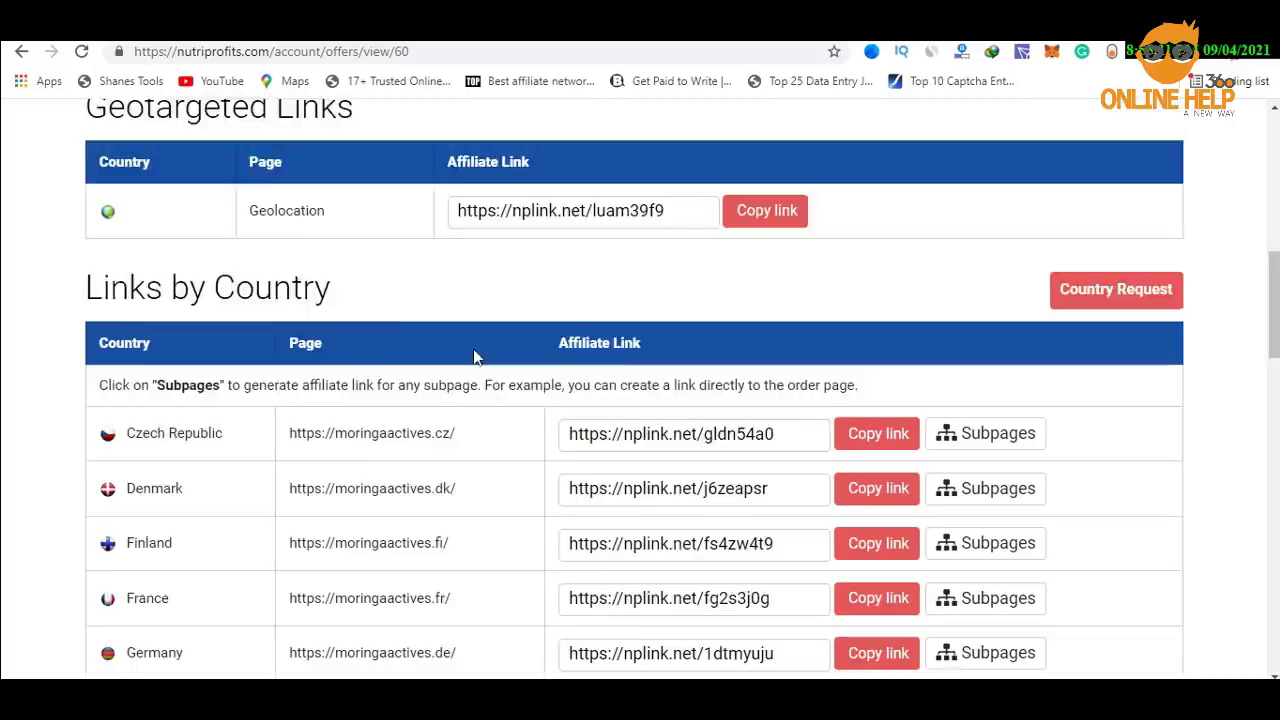
click(20, 52)
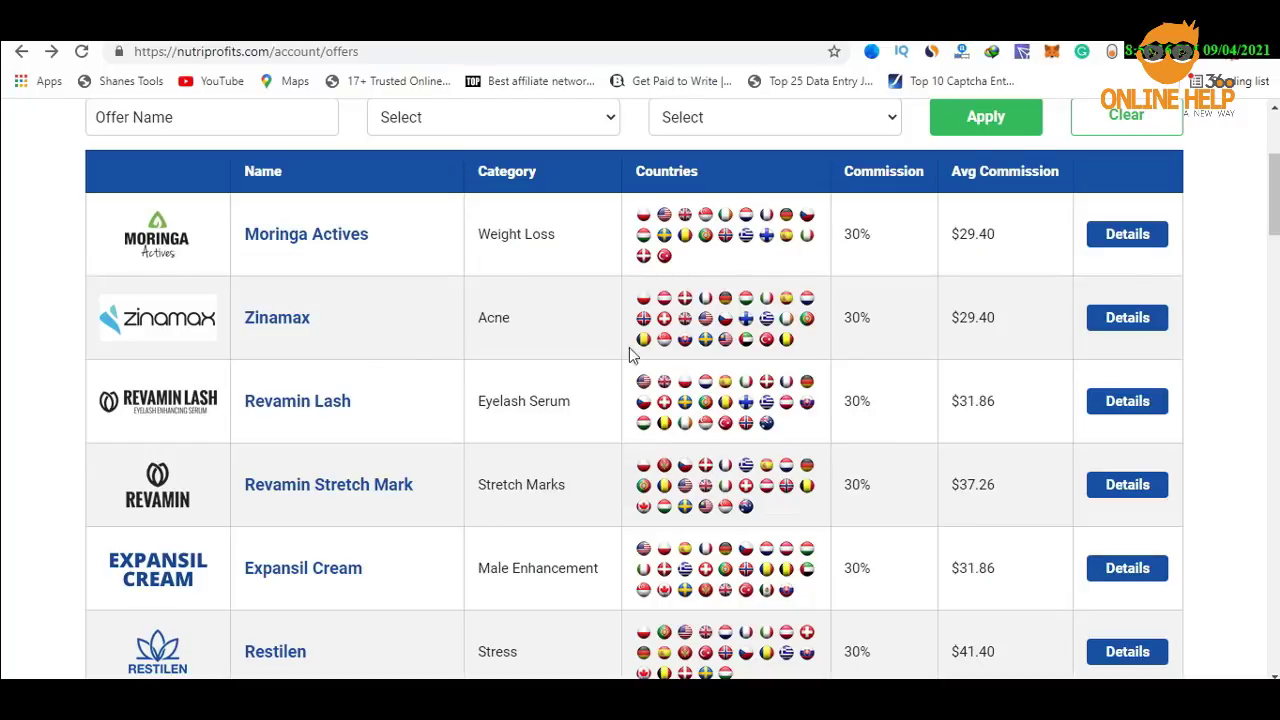
scroll(614, 500, down, 3)
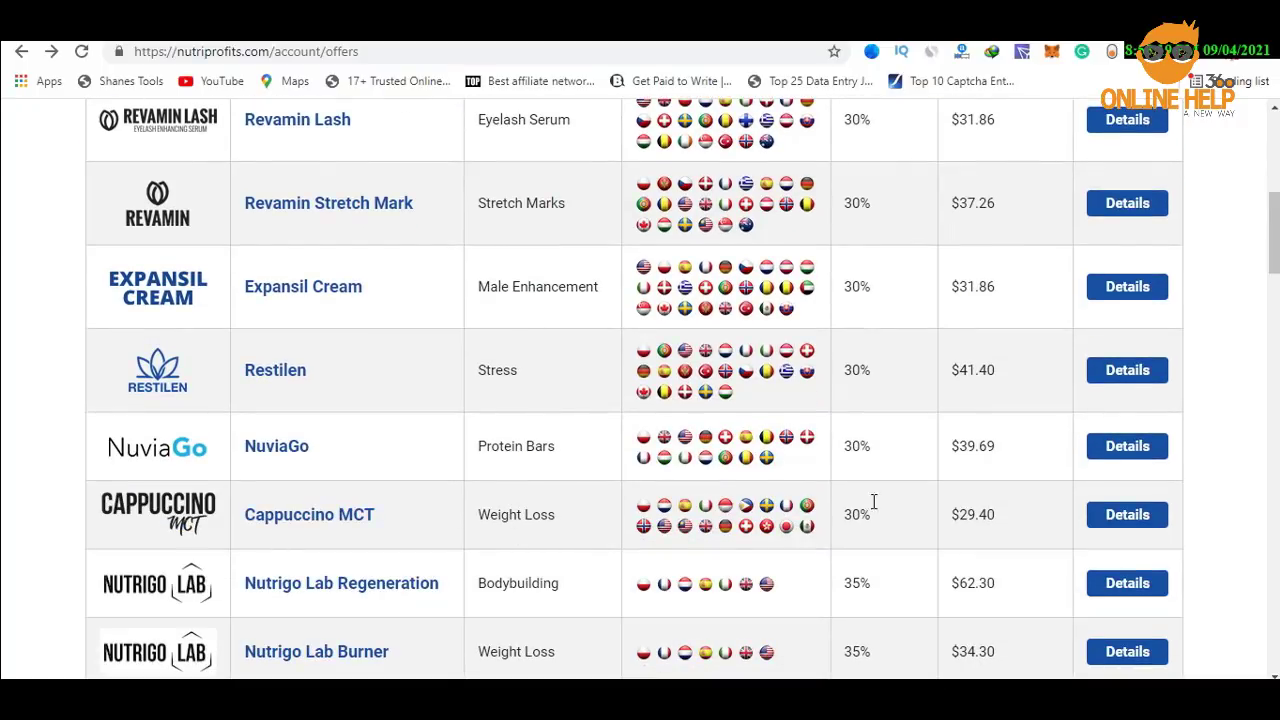
click(1126, 518)
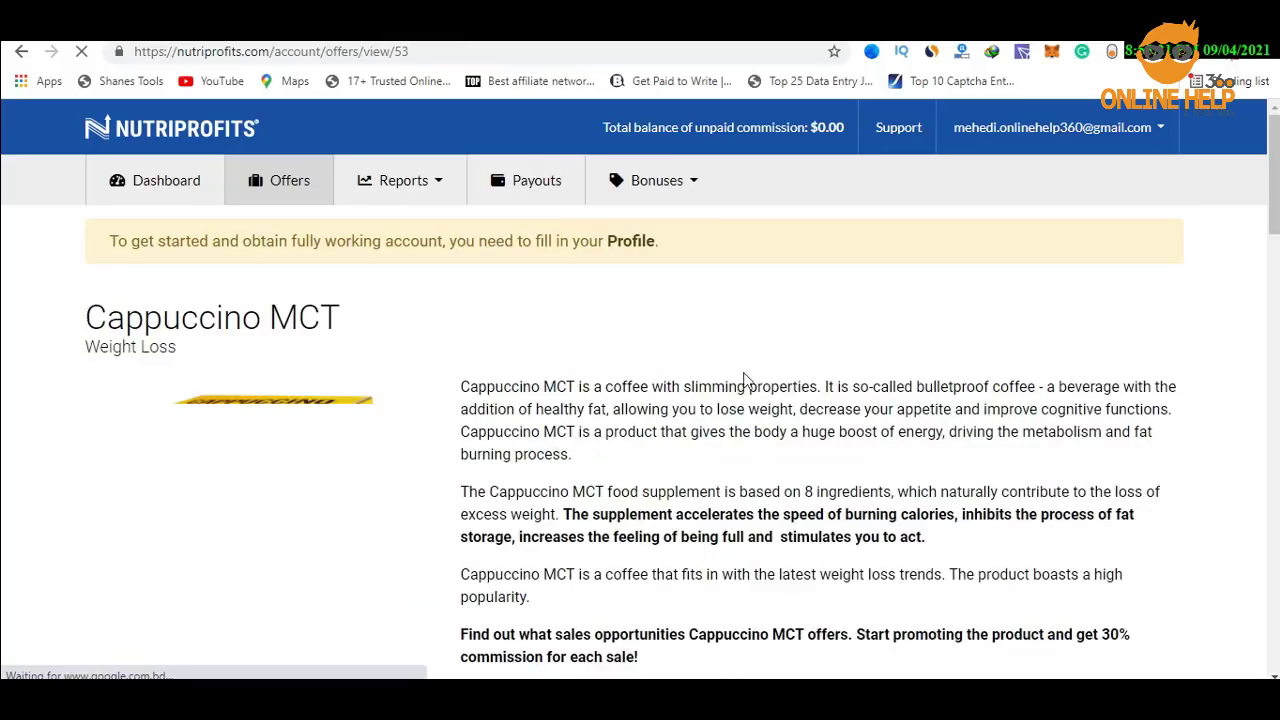
scroll(748, 385, down, 5)
click(760, 412)
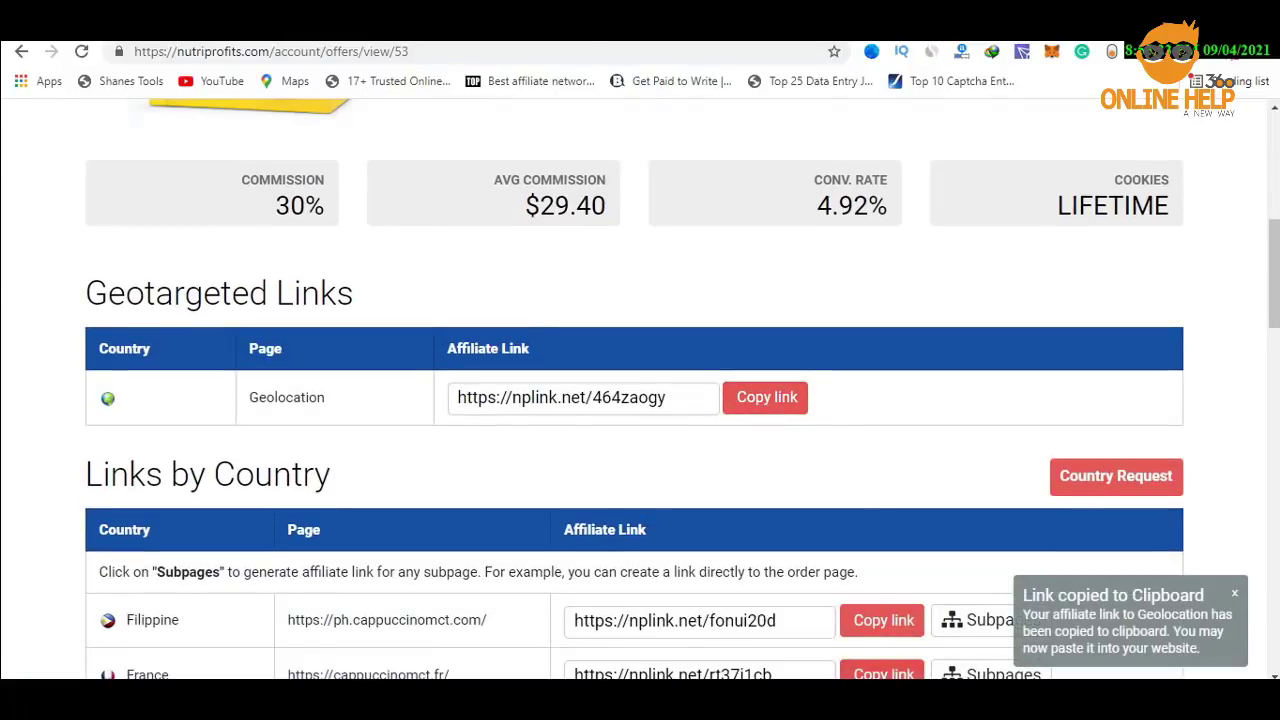
mouse_move(905, 700)
click(695, 625)
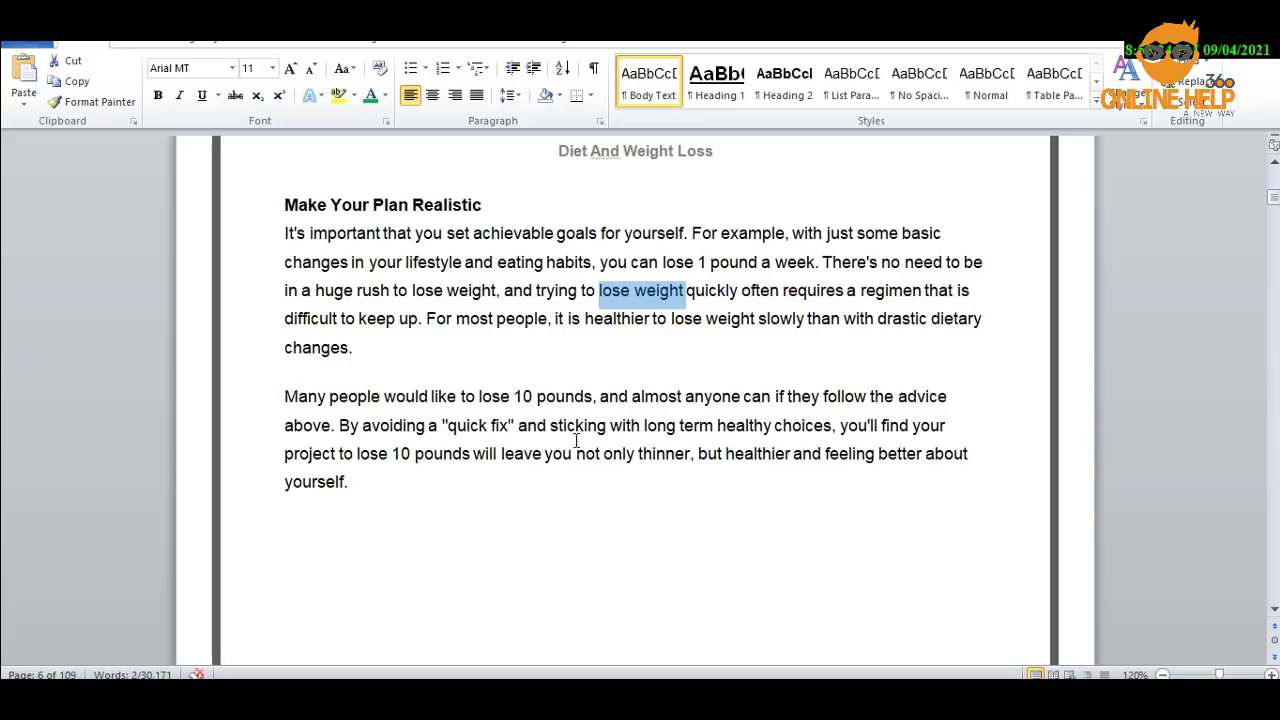
right_click(648, 295)
click(706, 501)
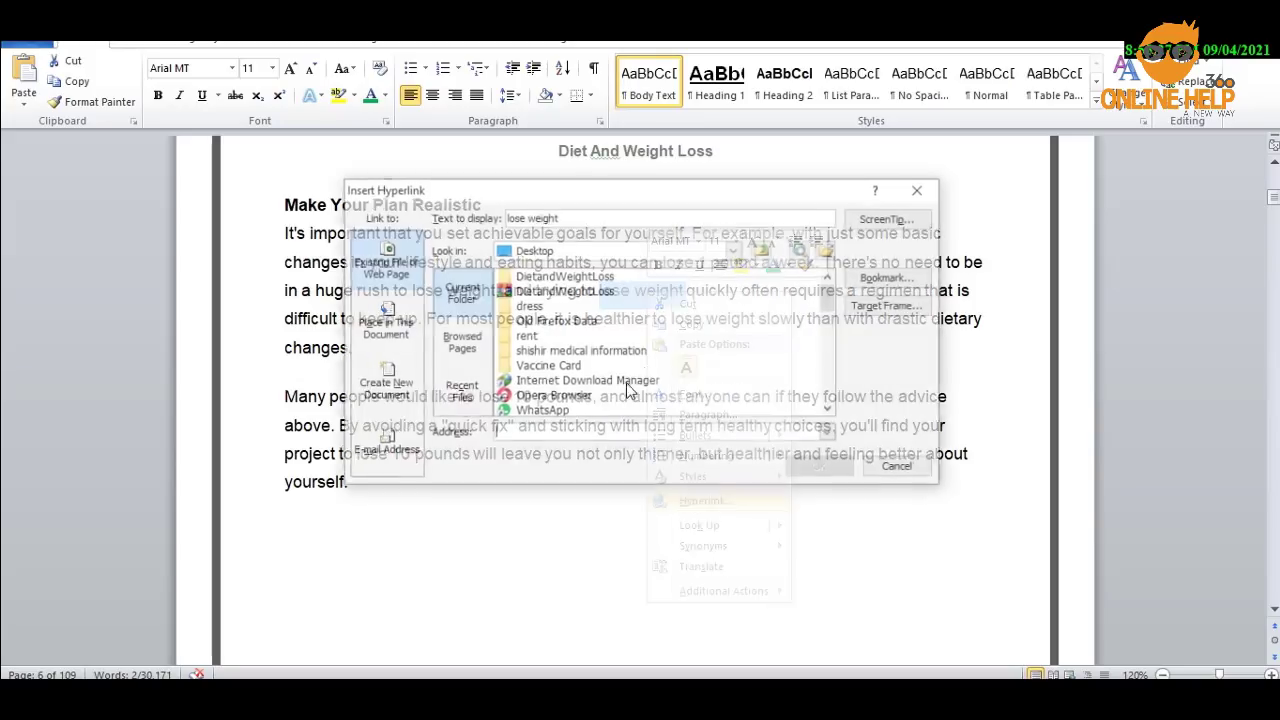
key(ctrl+v)
key(Return)
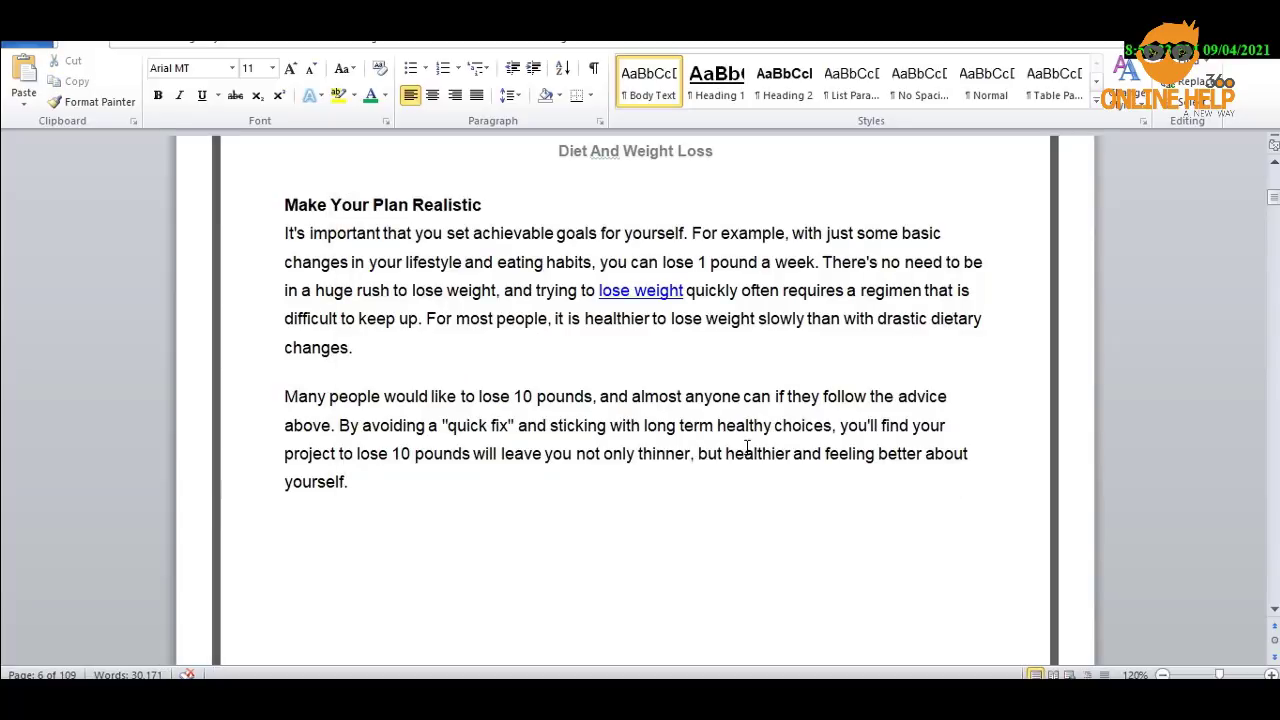
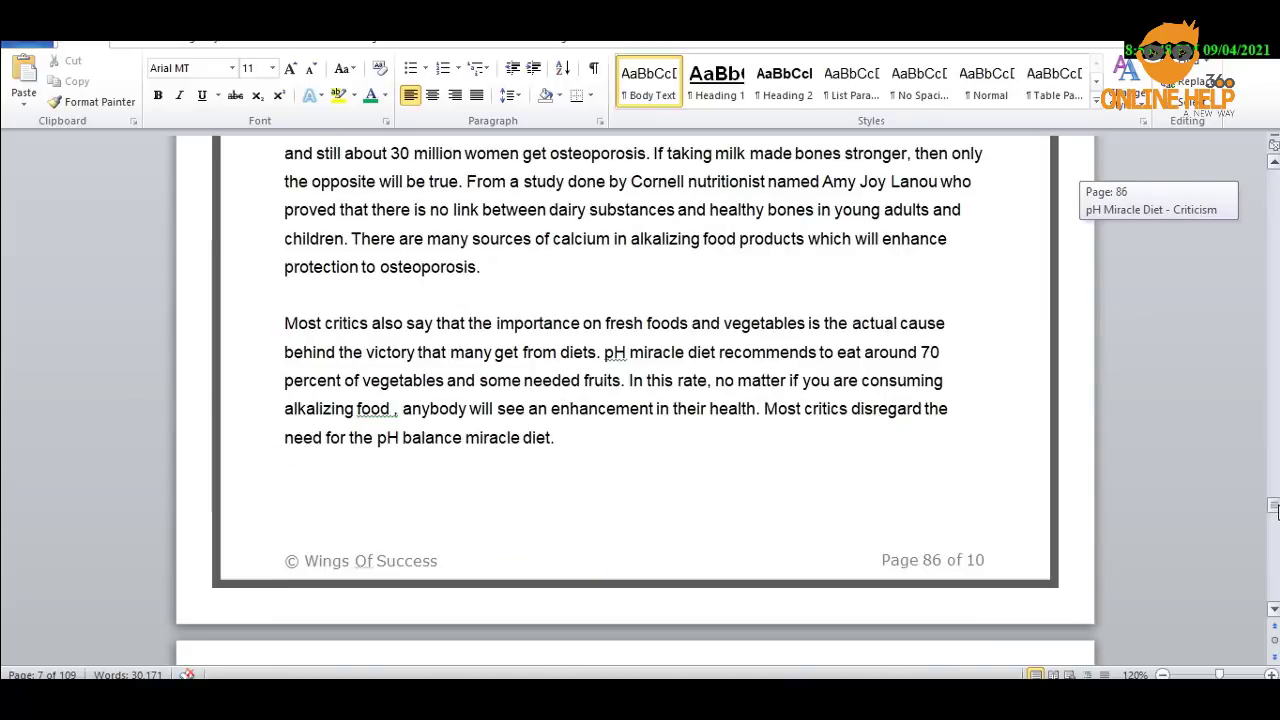
Hyperlink the phrase "foods and vegetables" in the last paragraph of page 86, consulting the NutriProfits offers list in the browser.
click(752, 376)
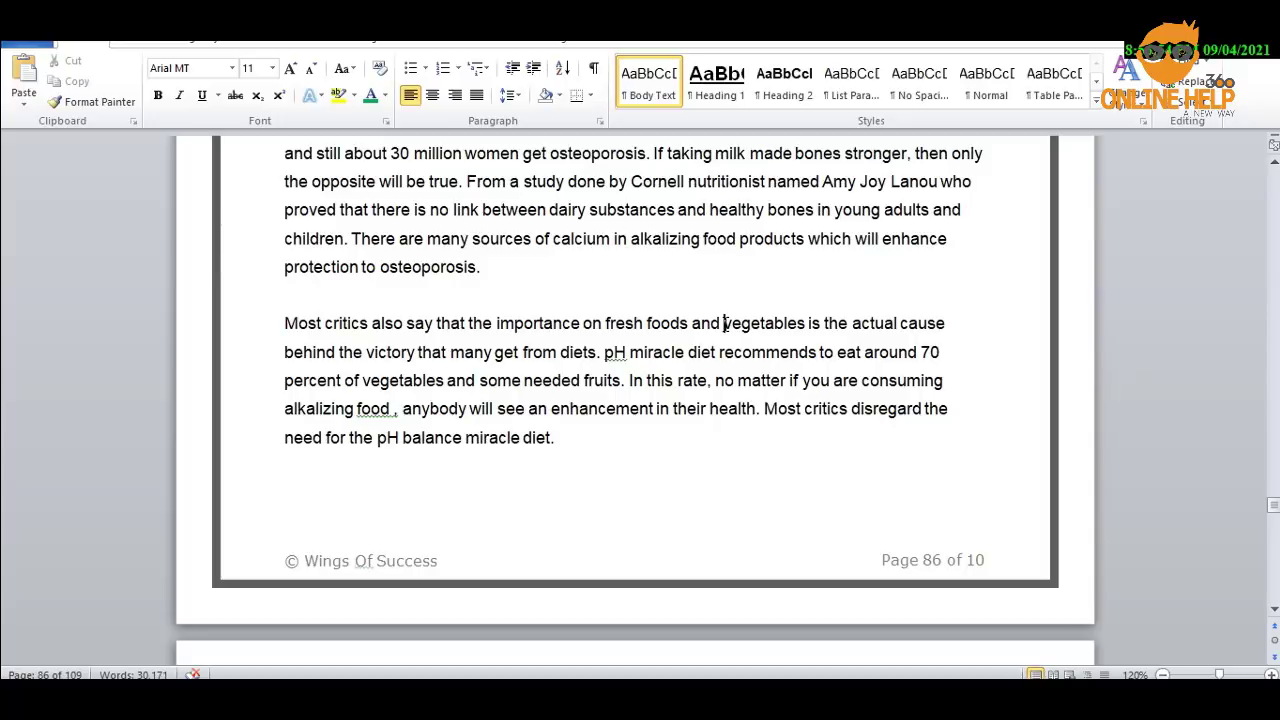
drag(647, 323, 789, 319)
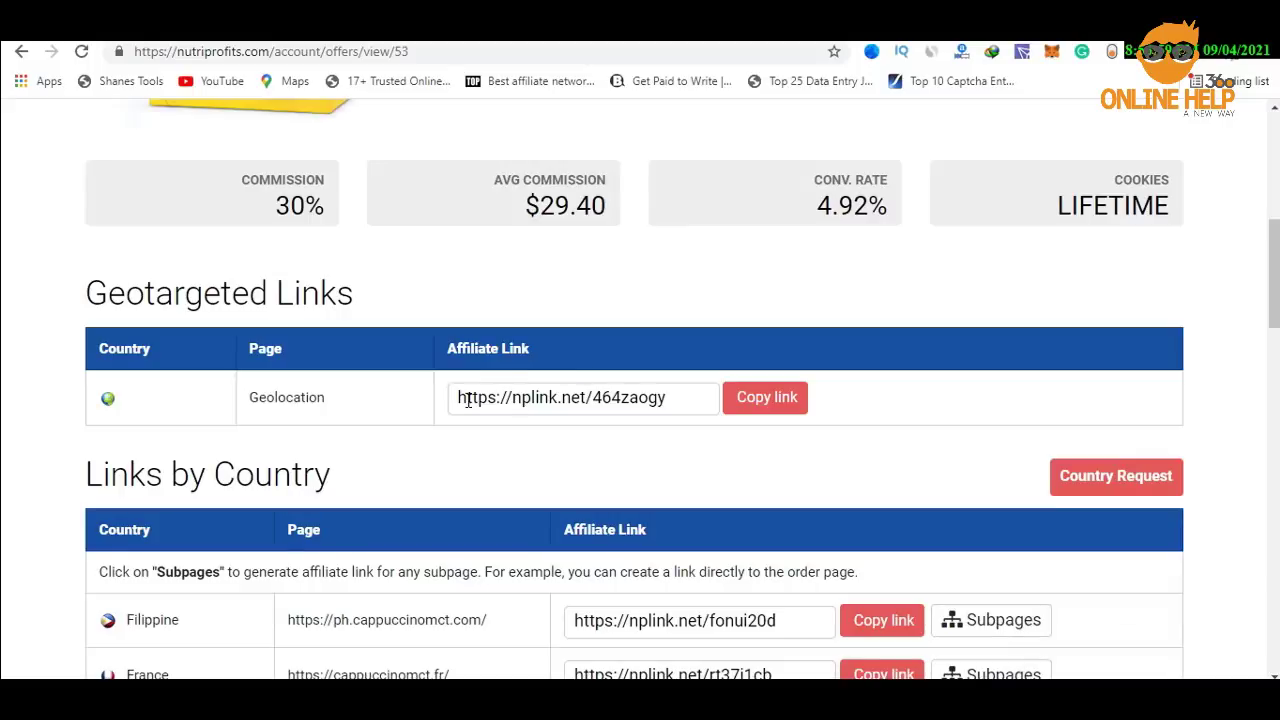
scroll(549, 394, down, 3)
click(23, 50)
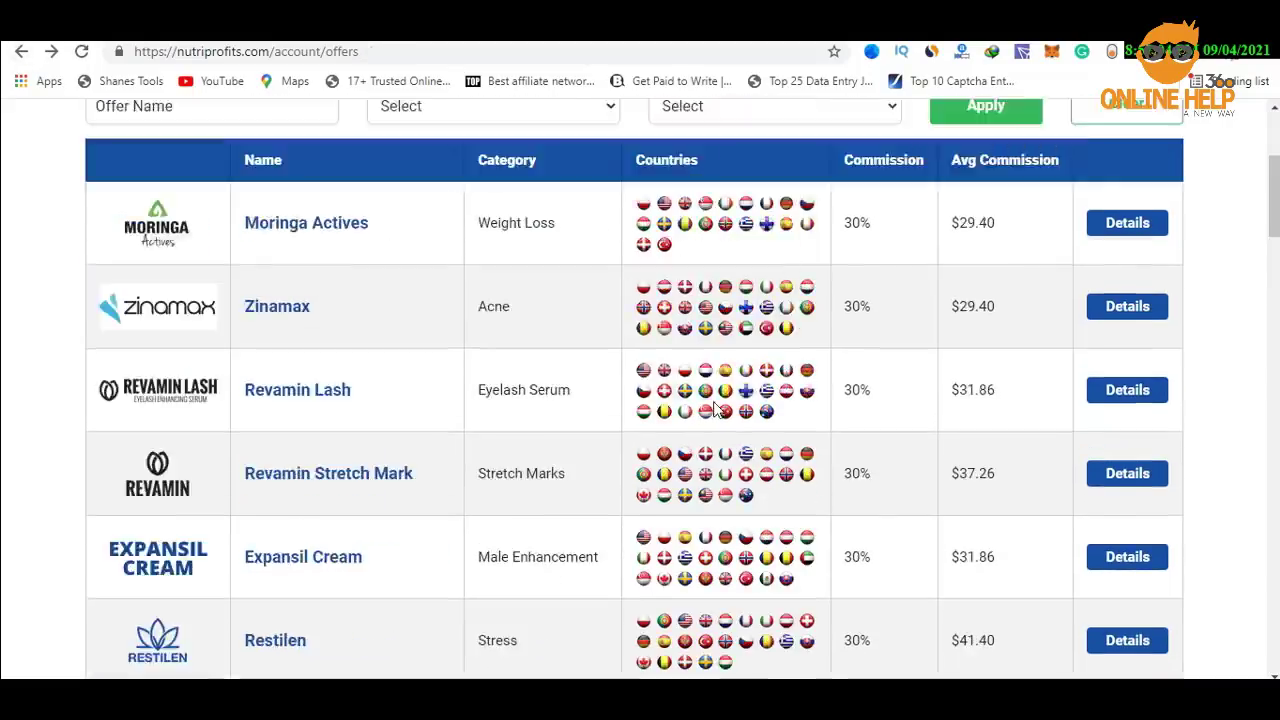
scroll(690, 430, up, 6)
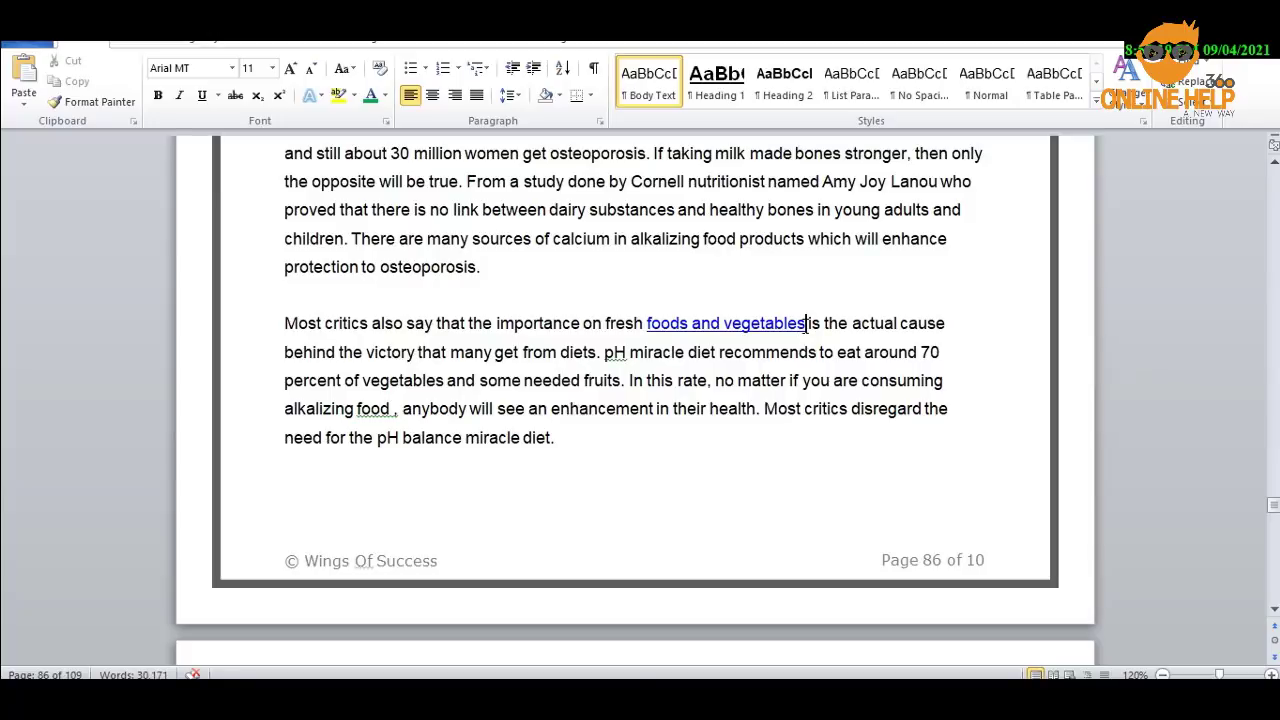
Format the "foods and vegetables" link on page 86 in black and bold.
drag(806, 323, 648, 327)
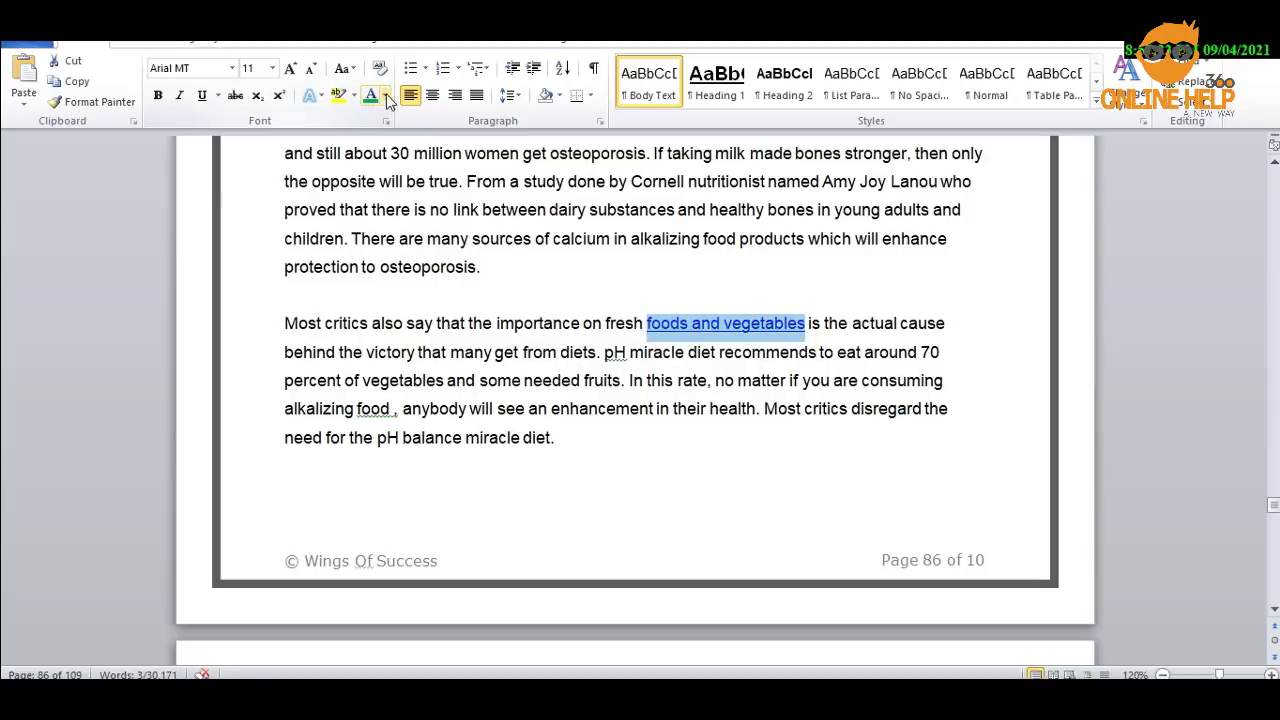
click(384, 95)
click(386, 160)
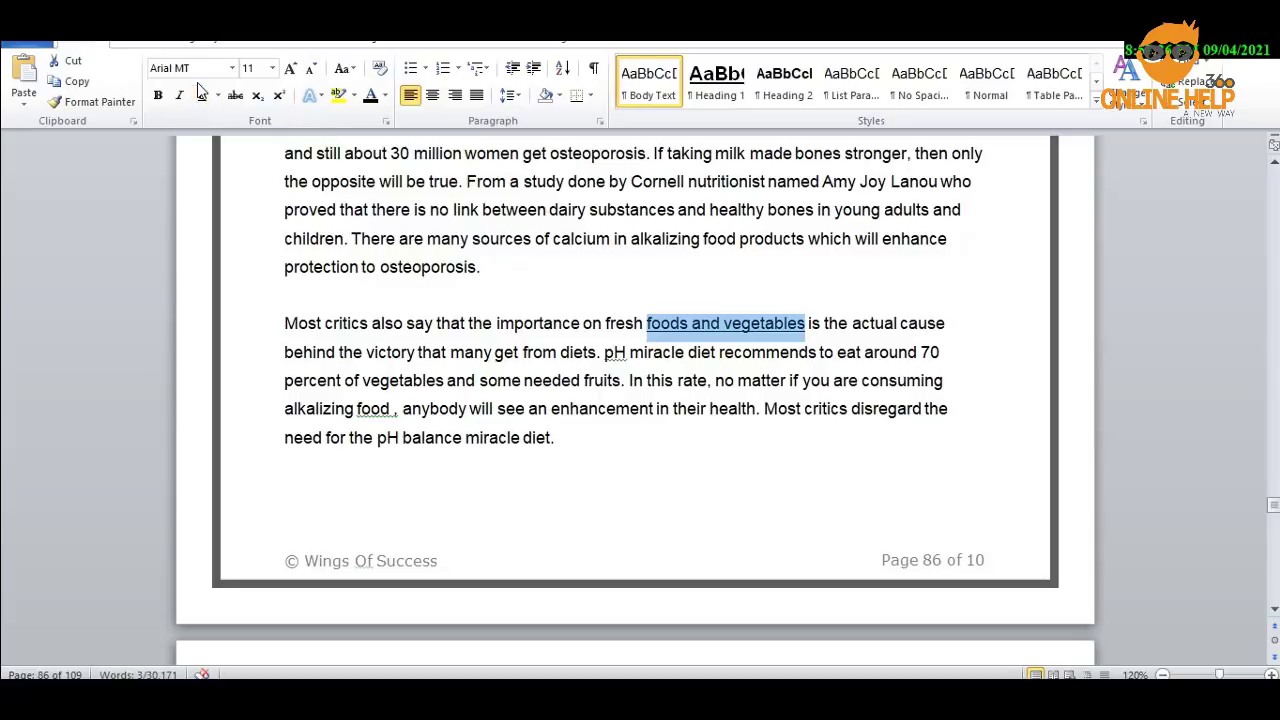
key(ctrl+b)
click(798, 380)
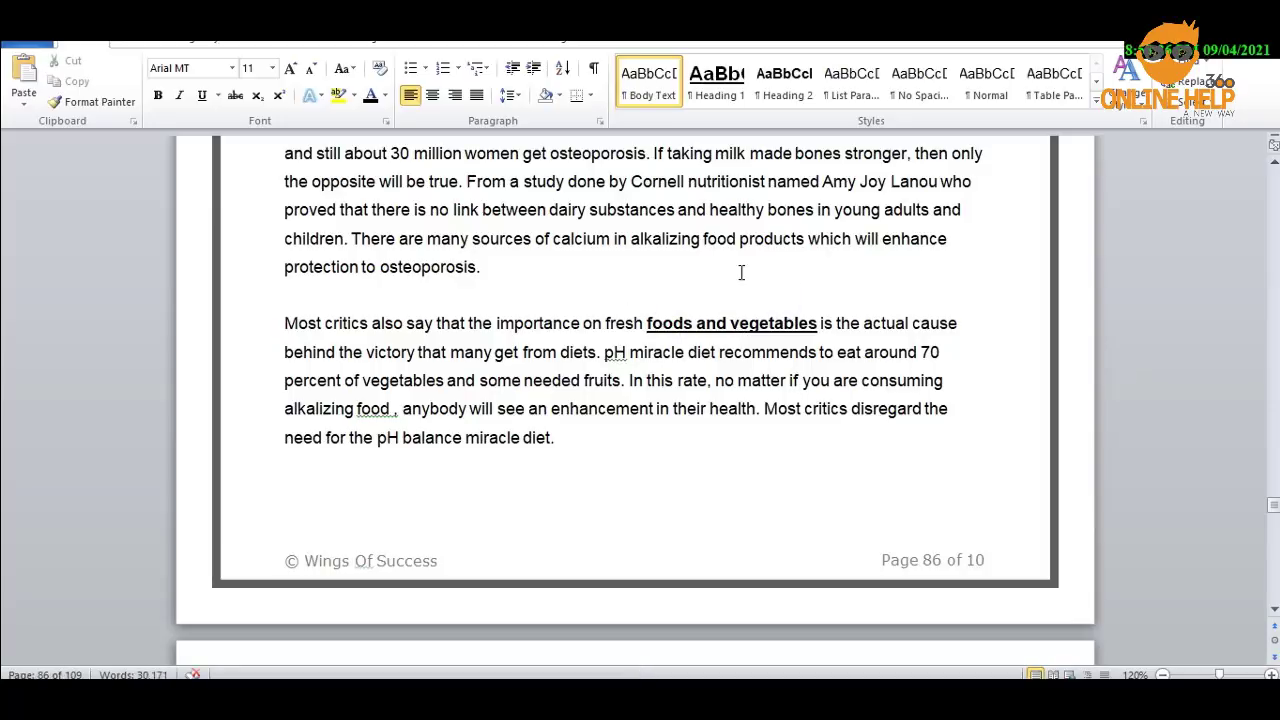
Save the eBook to the Desktop as a PDF named Diet and Weight Loss.
click(8, 47)
click(60, 92)
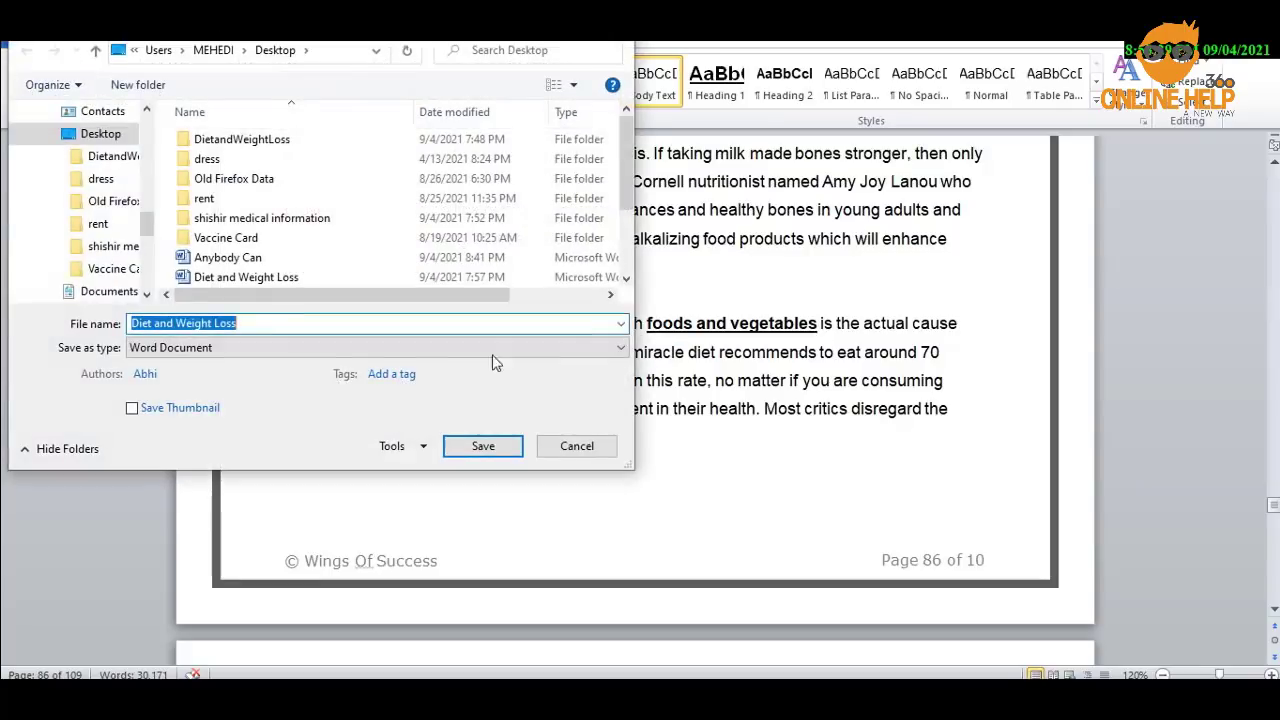
click(273, 347)
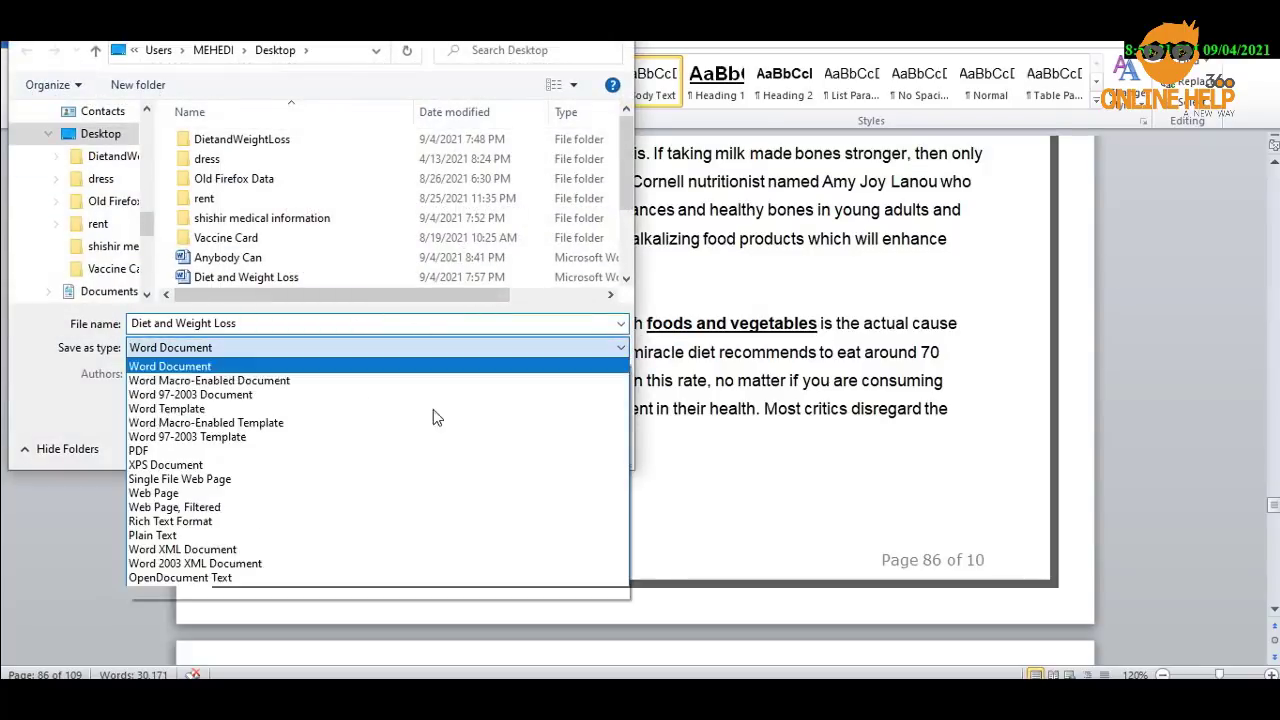
click(214, 449)
click(484, 496)
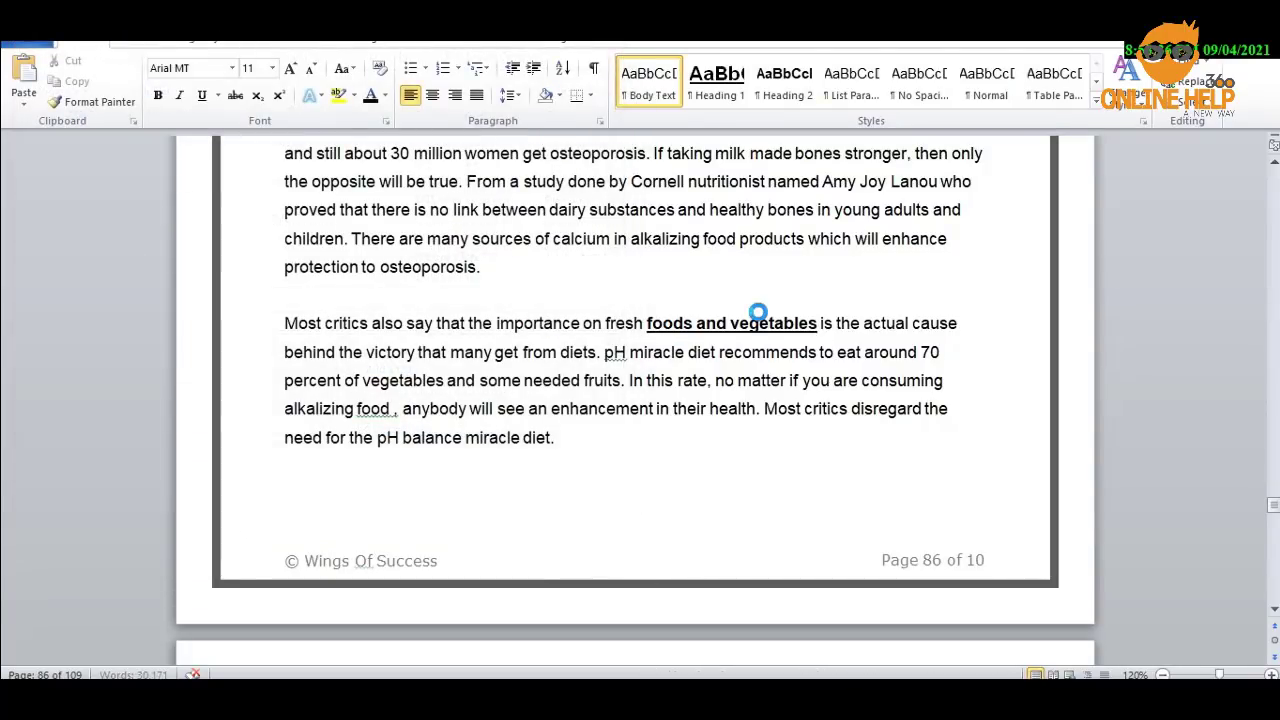
Examine the hyperlinked phrases in the exported PDF, from "lose a little weight" on page 5 to "weight loss" on page 37.
scroll(871, 391, down, 15)
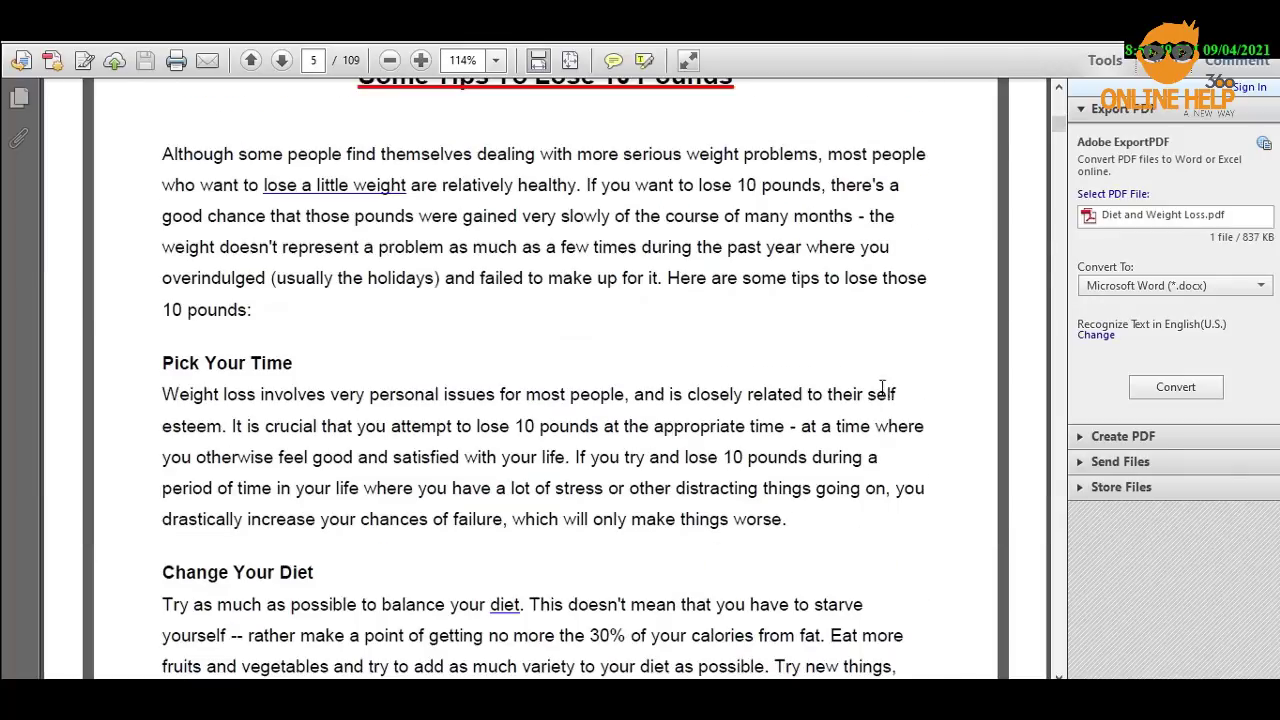
scroll(888, 373, up, 10)
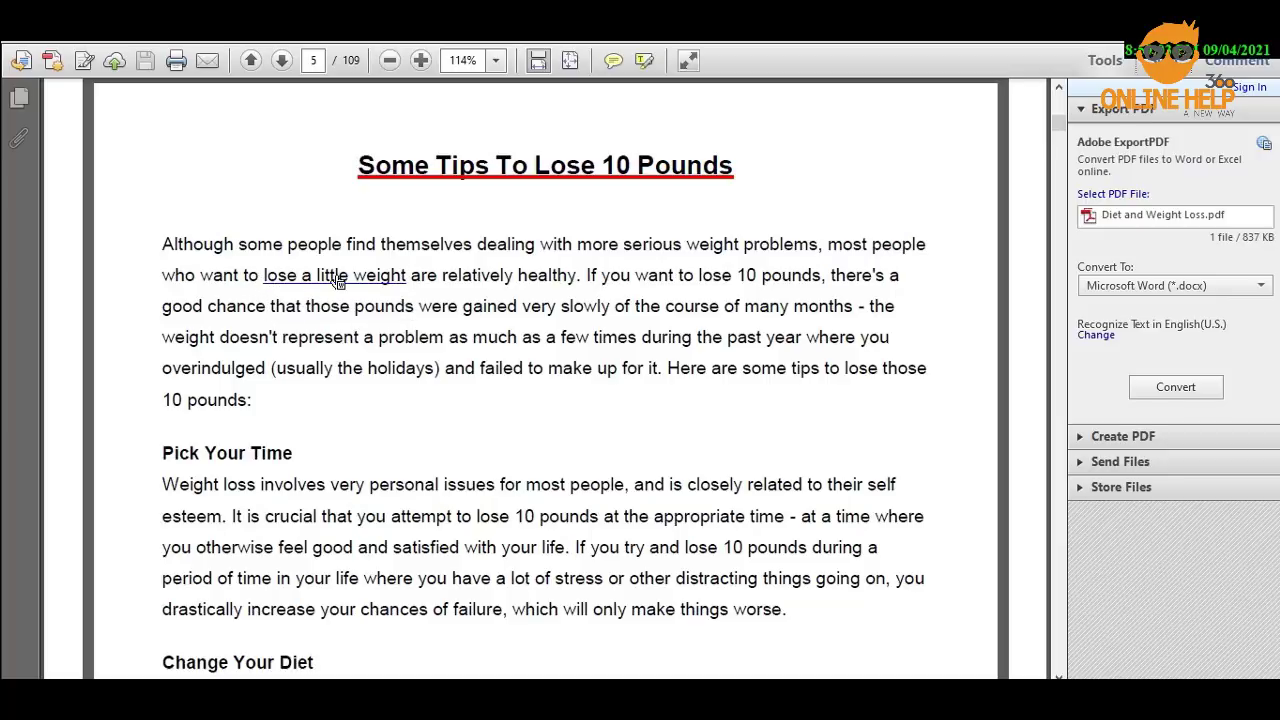
scroll(560, 390, down, 10)
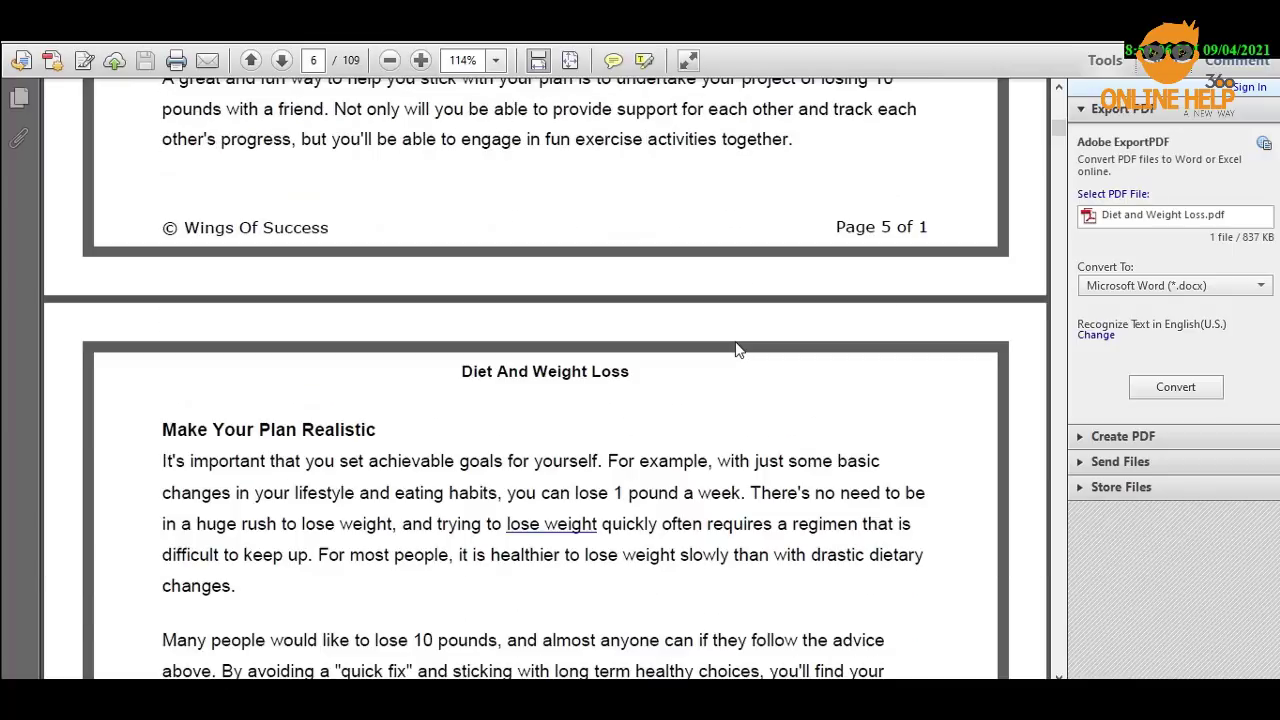
scroll(736, 349, down, 2)
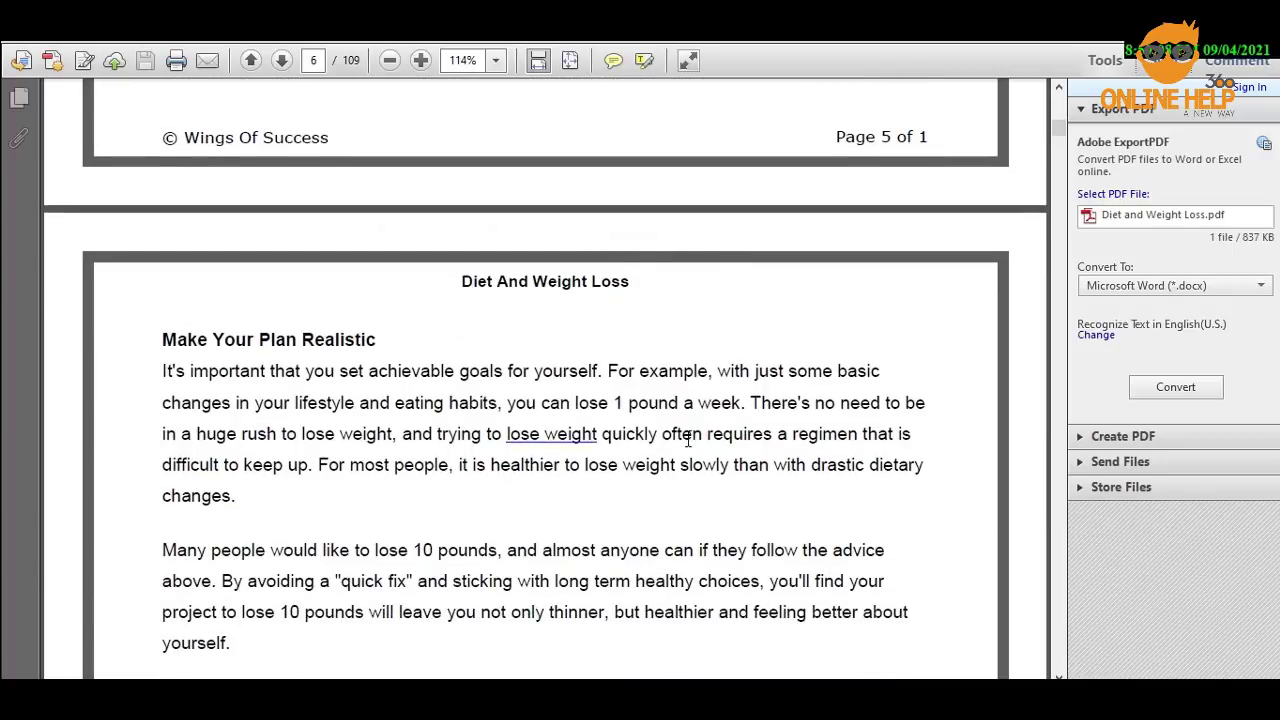
scroll(645, 453, down, 10)
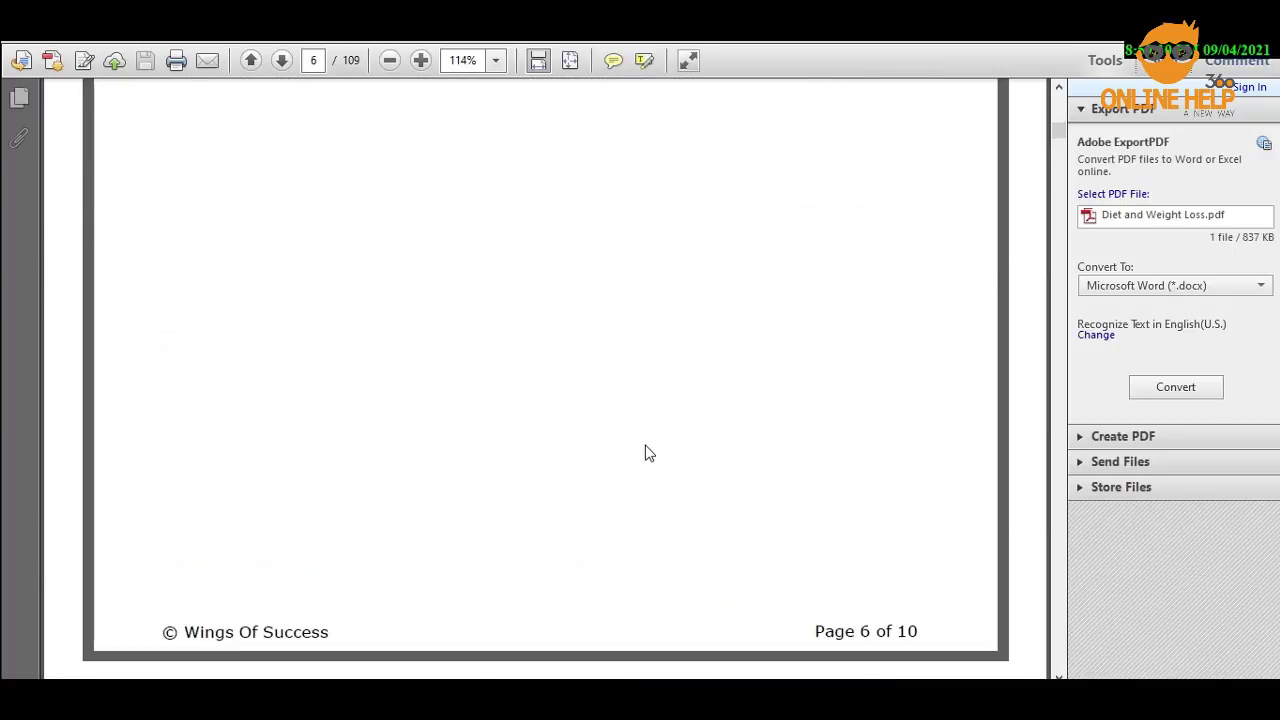
scroll(645, 453, down, 12)
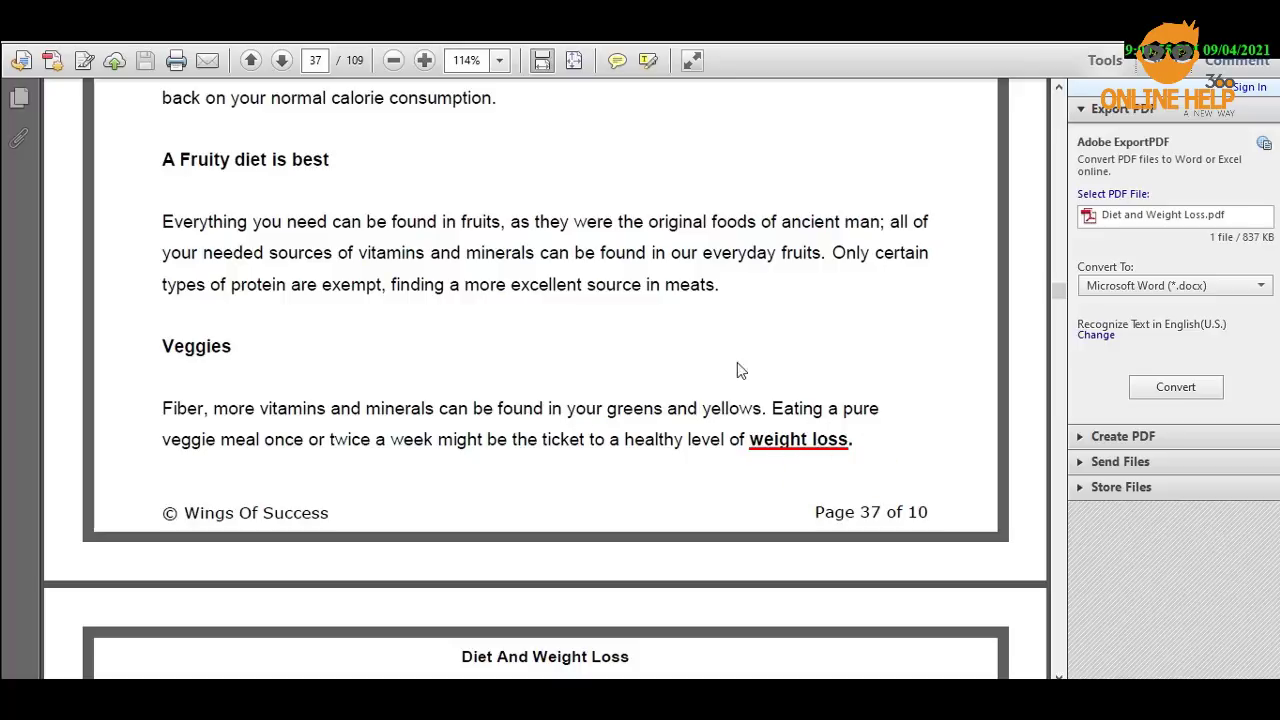
drag(462, 256, 666, 258)
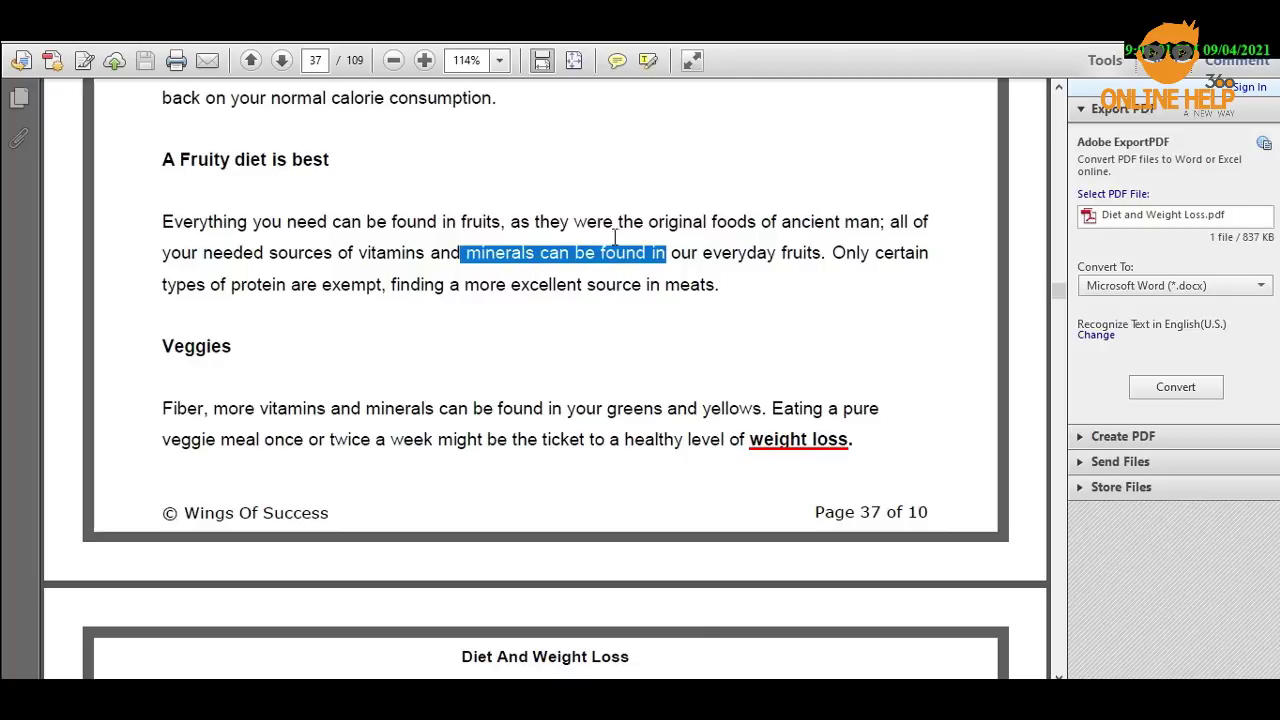
click(502, 215)
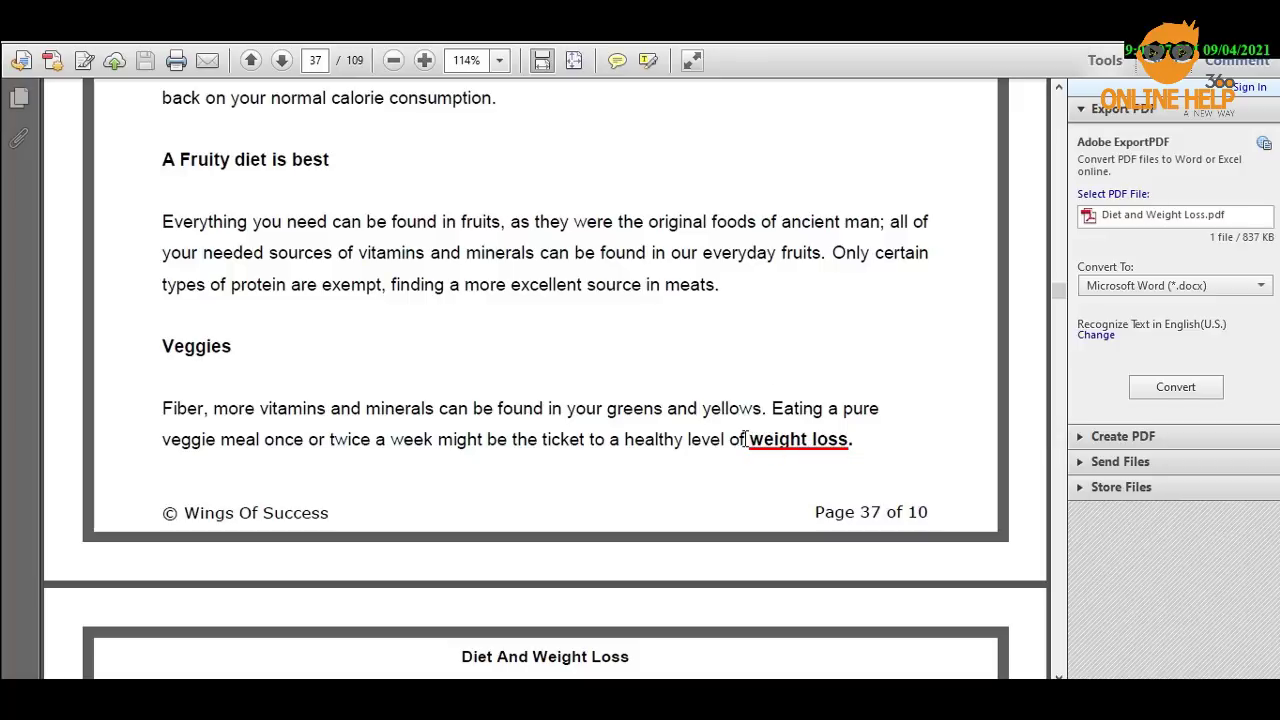
drag(745, 438, 871, 447)
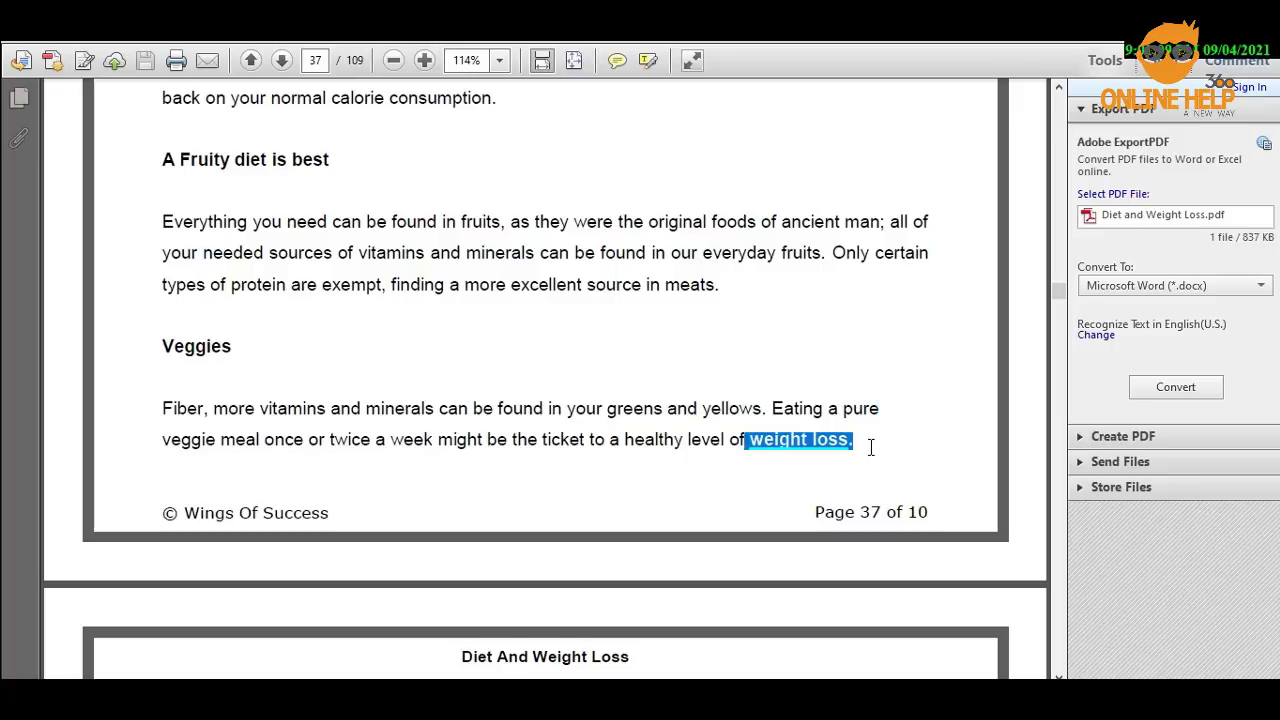
click(871, 447)
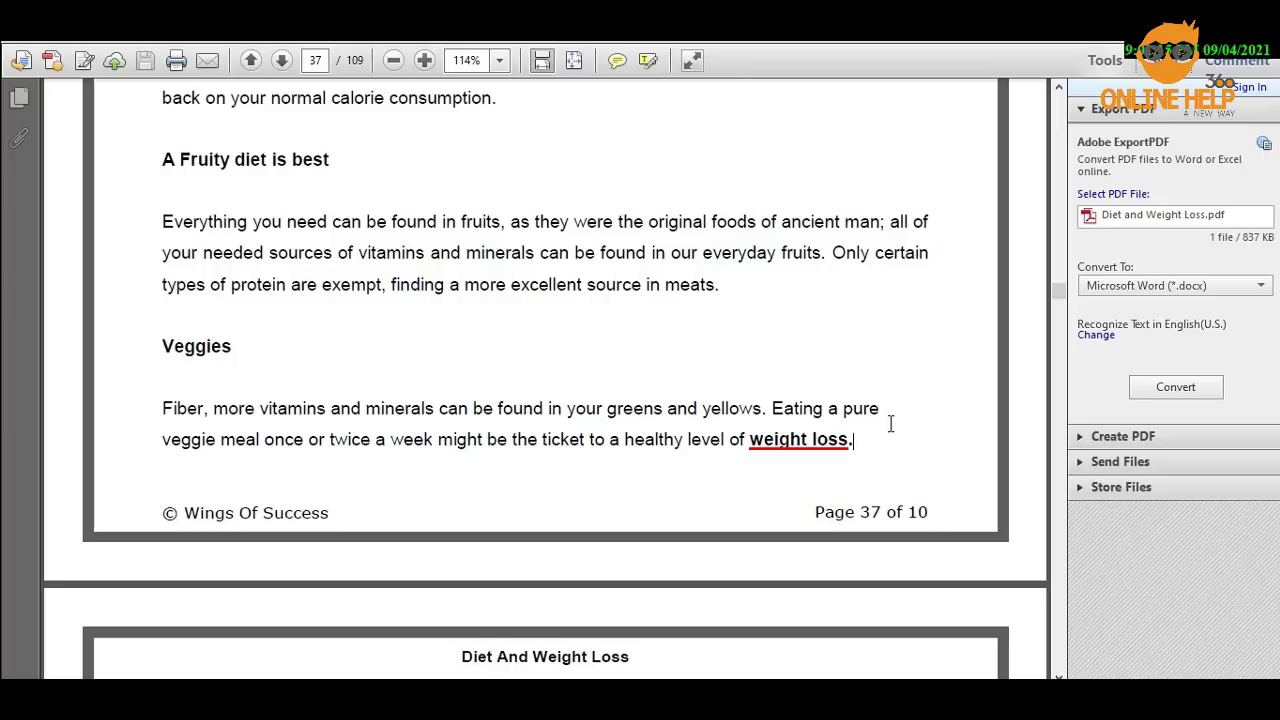
click(803, 447)
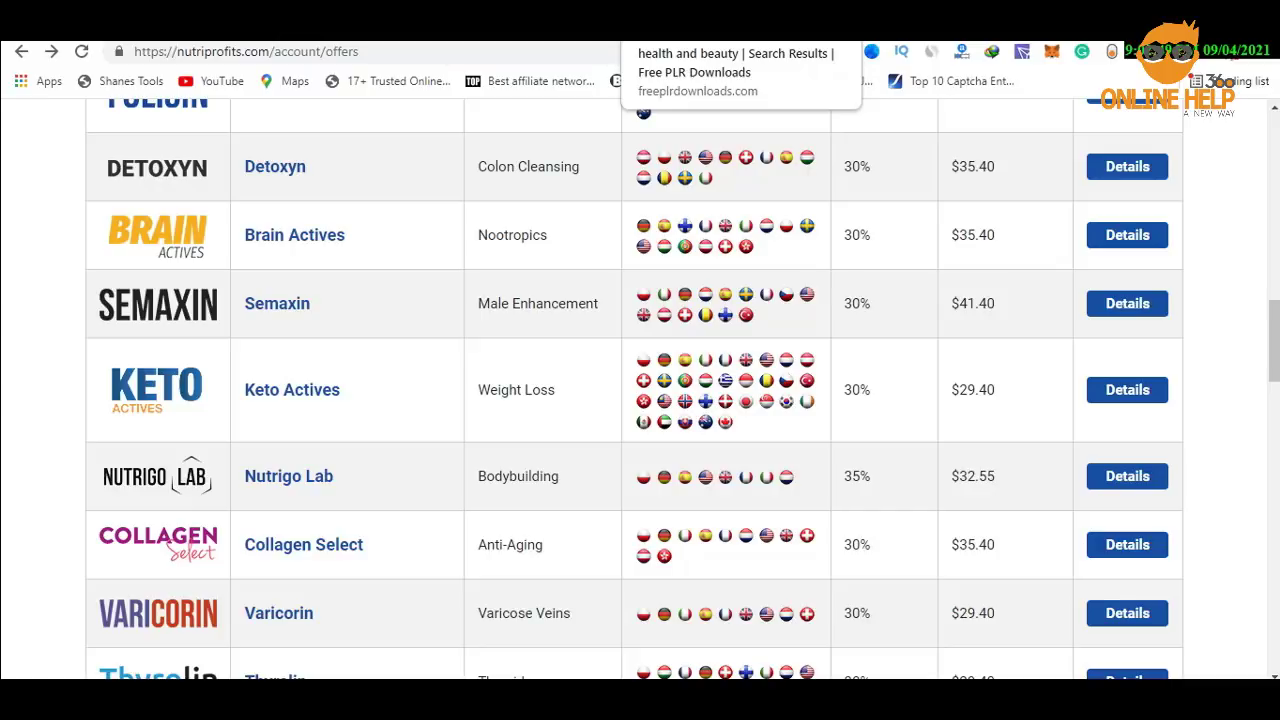
Open the Keto Actives offer on NutriProfits, and review the Healthline keto diet meal plan article alongside its copy in Word.
click(281, 398)
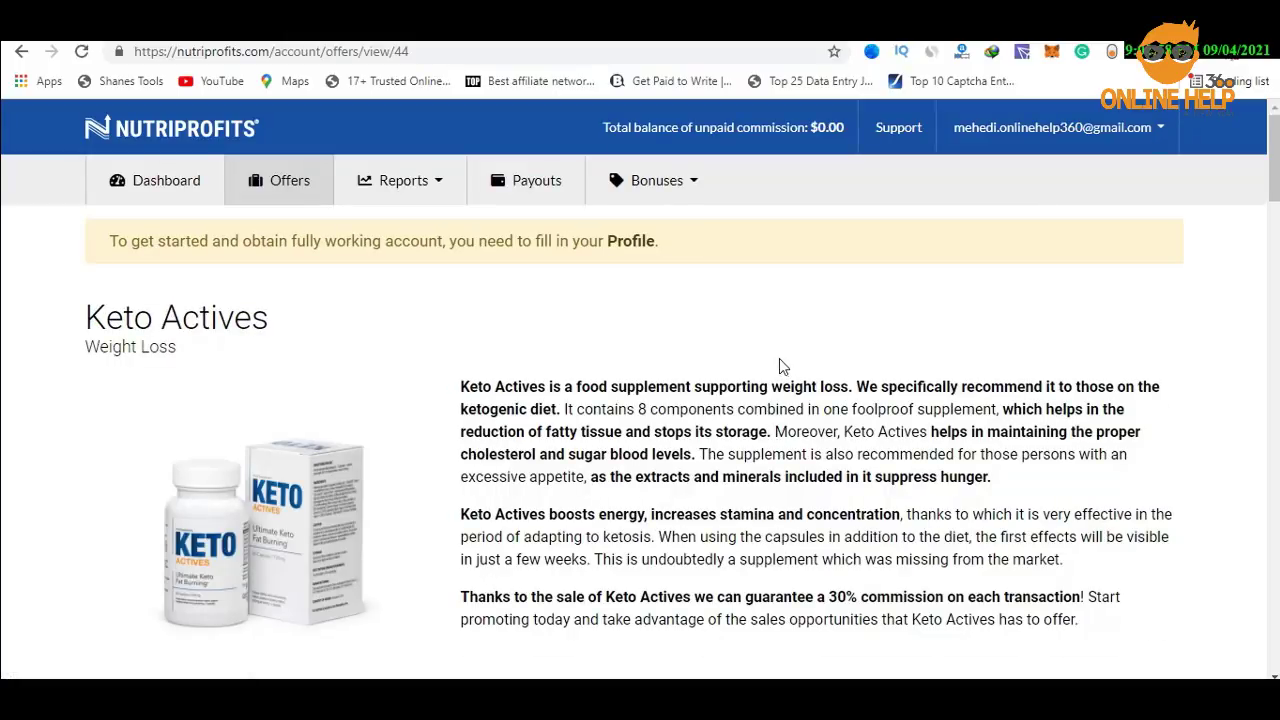
click(740, 28)
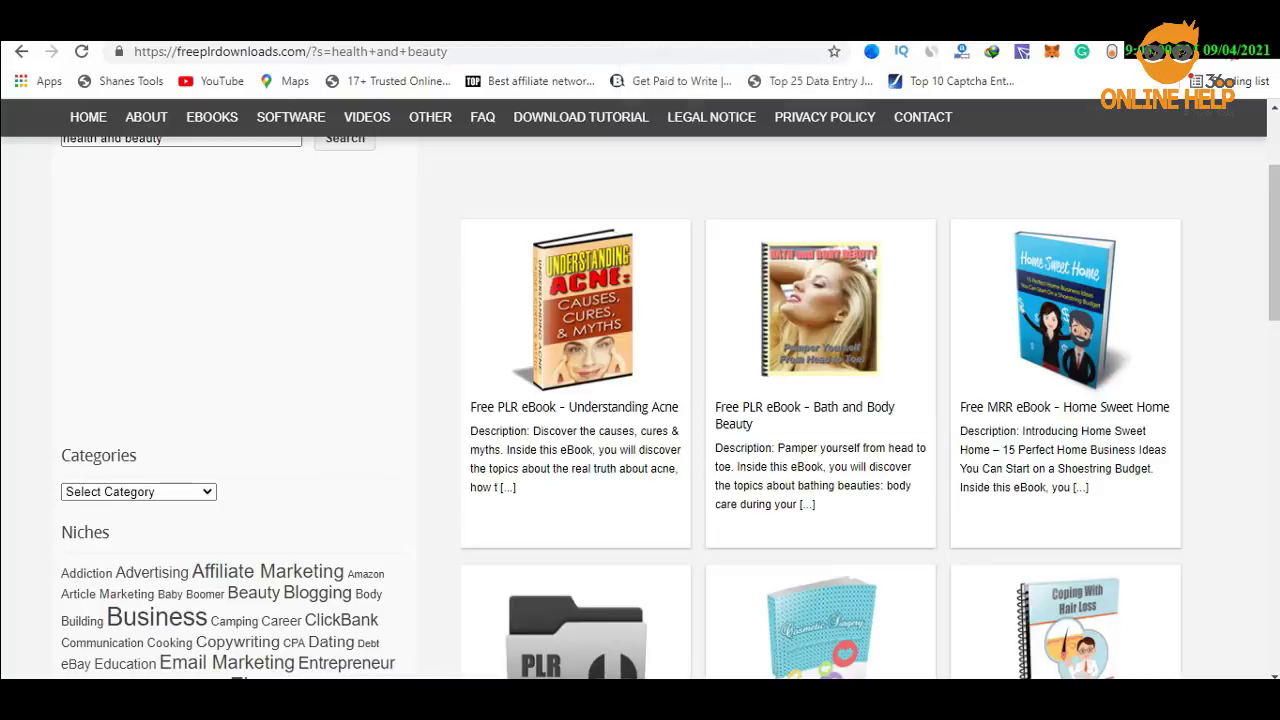
scroll(620, 397, up, 2)
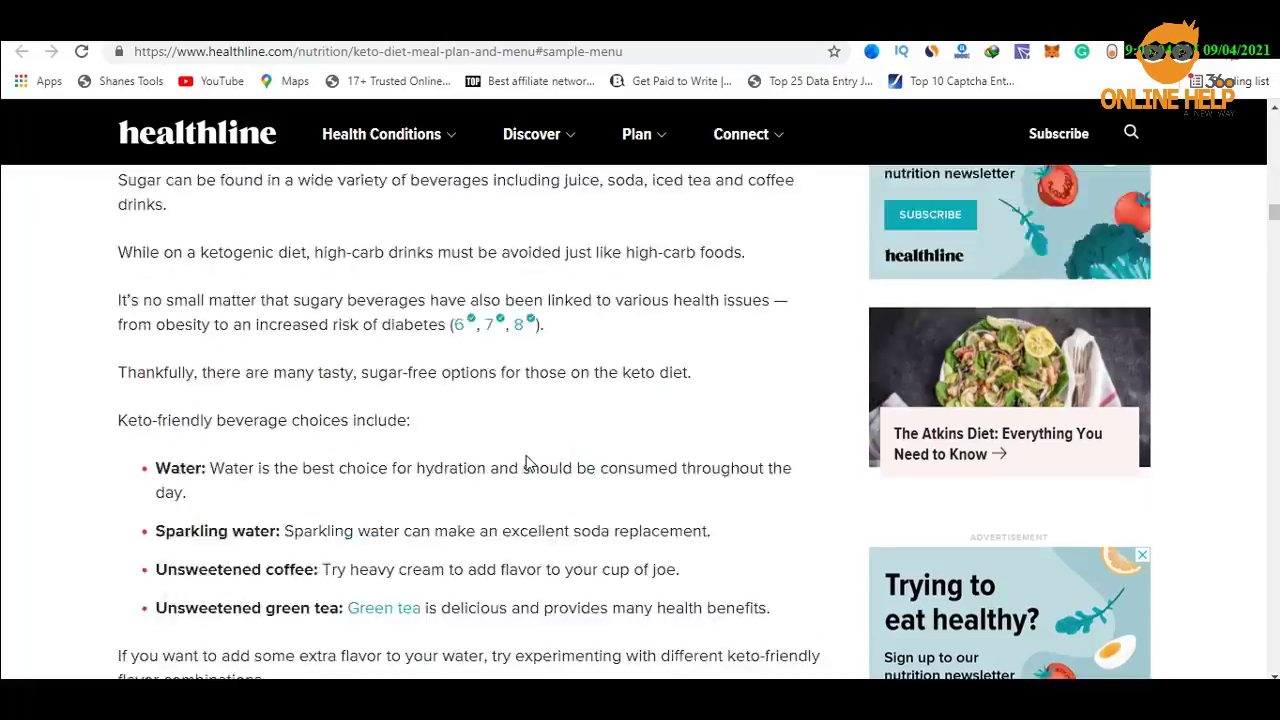
scroll(527, 462, up, 20)
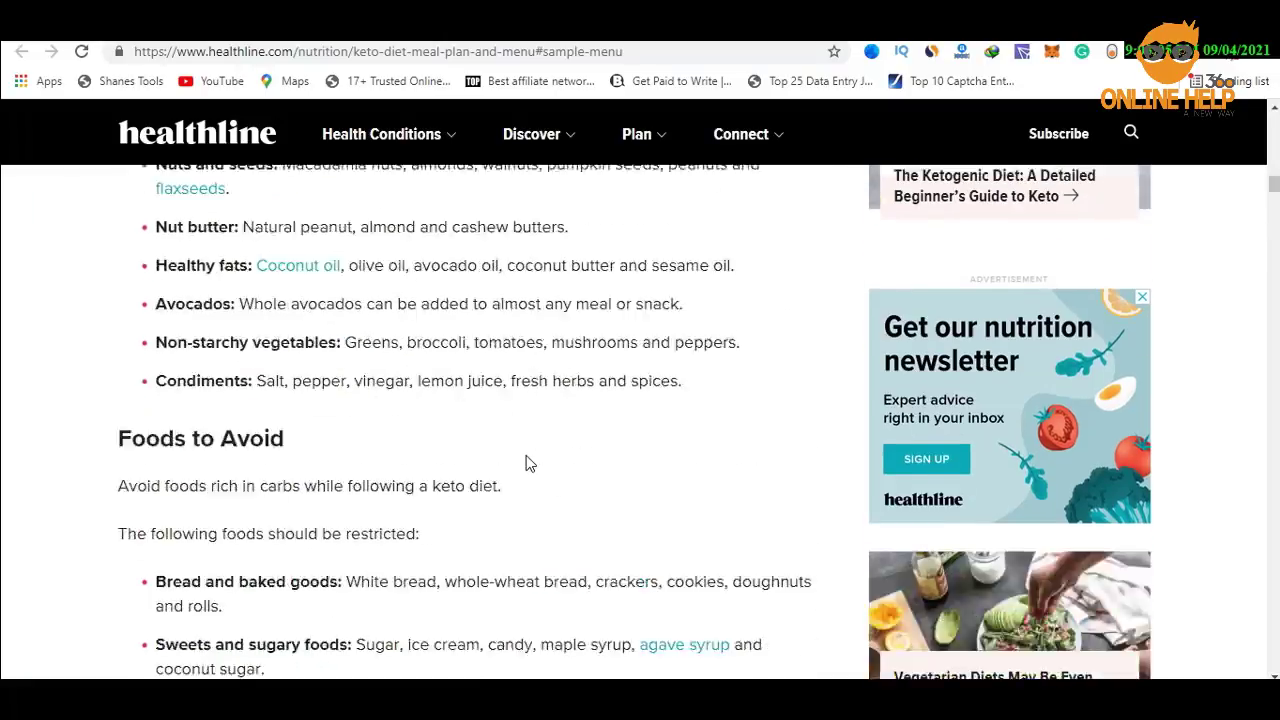
scroll(560, 420, up, 8)
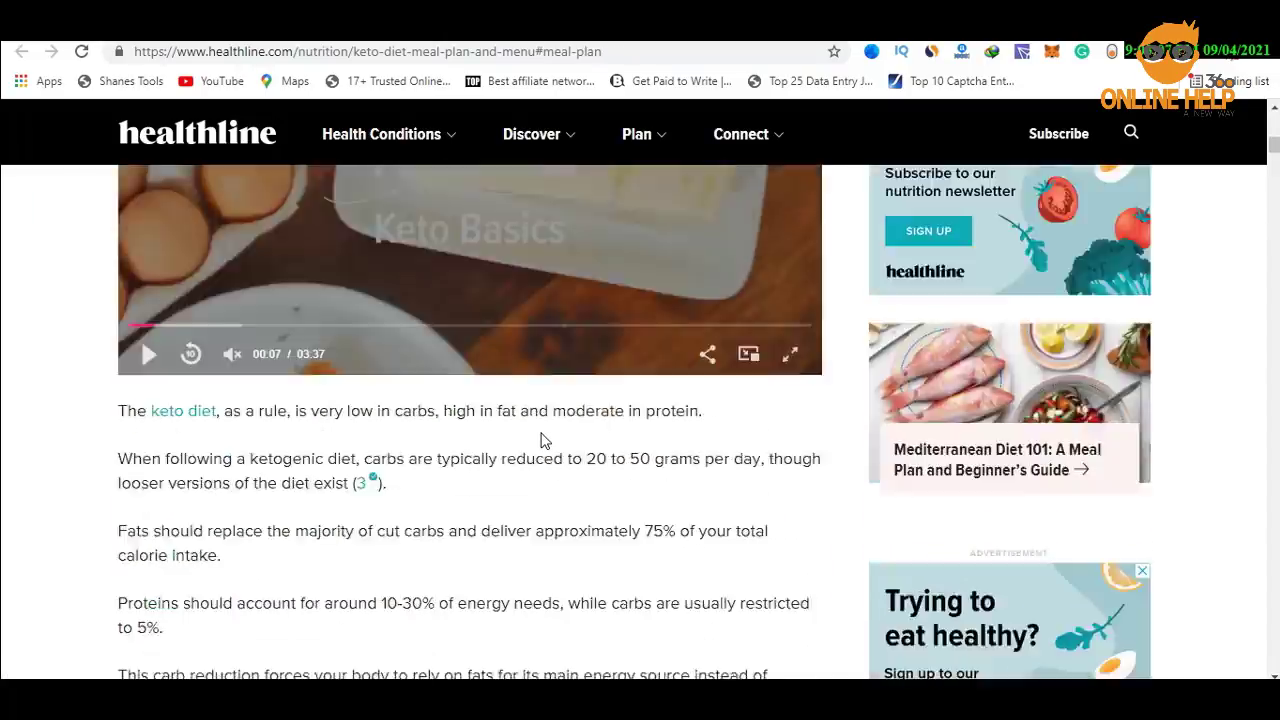
scroll(586, 401, down, 3)
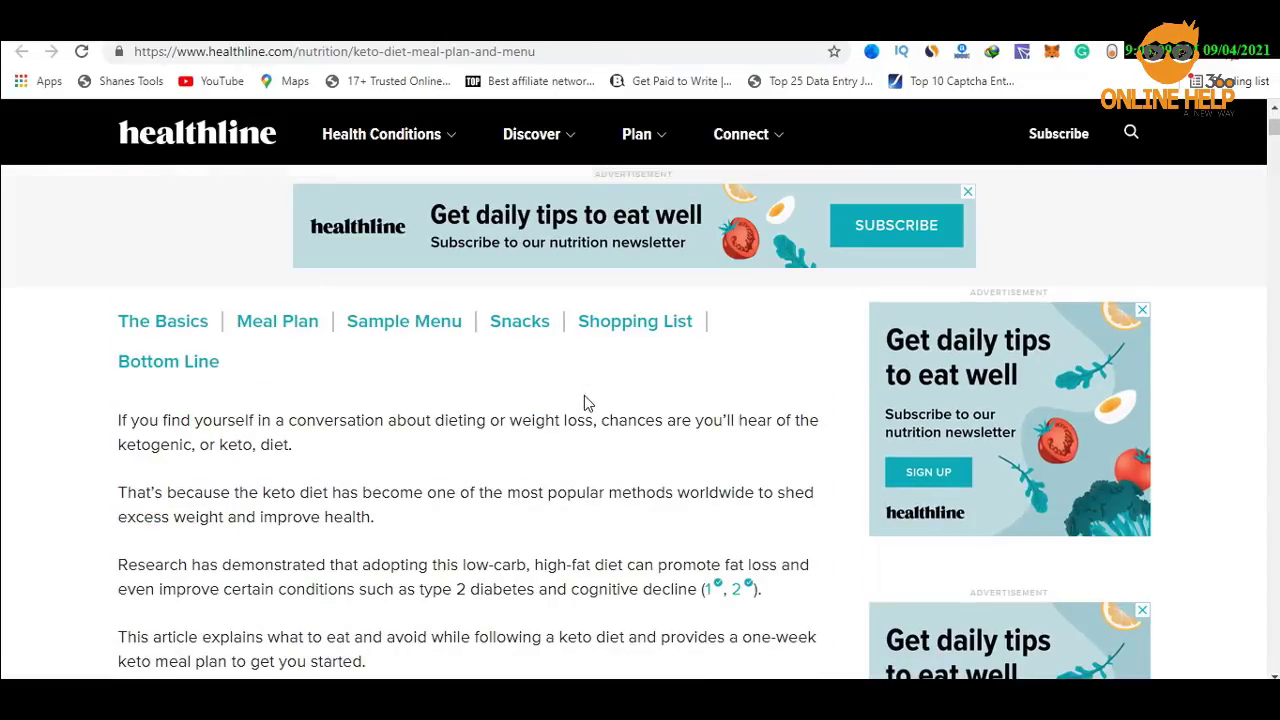
scroll(734, 414, up, 3)
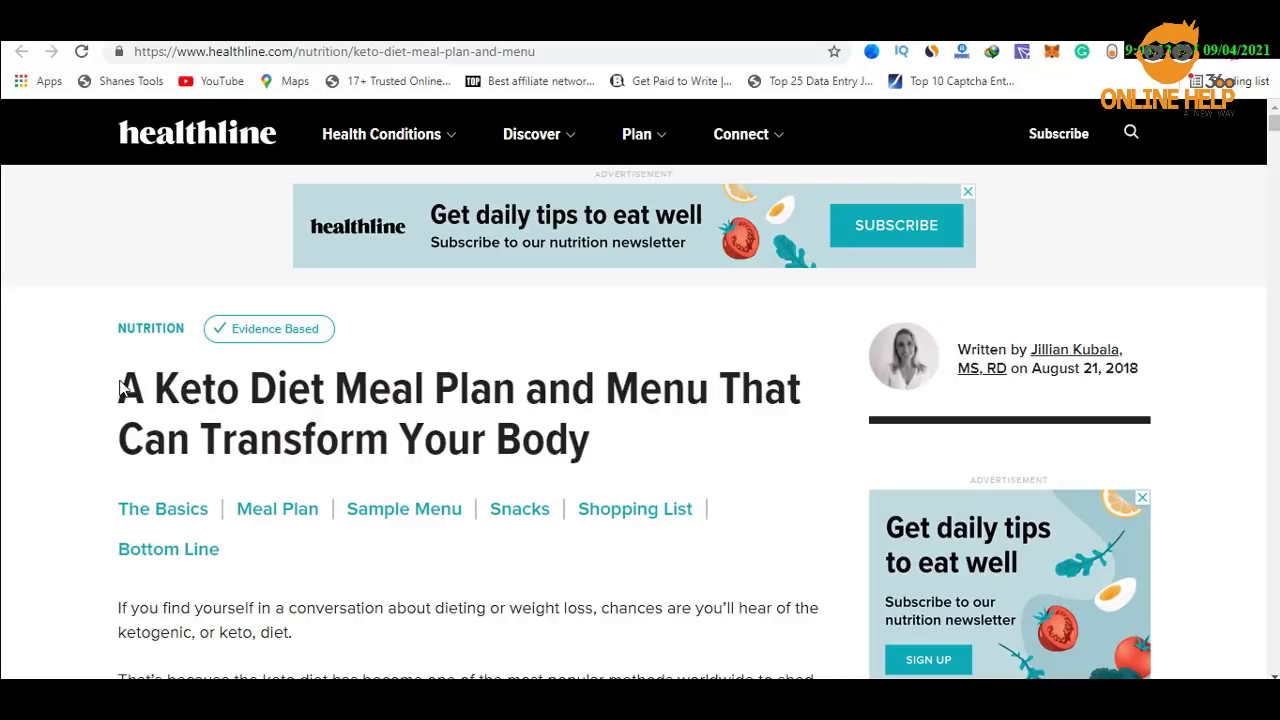
scroll(562, 390, down, 3)
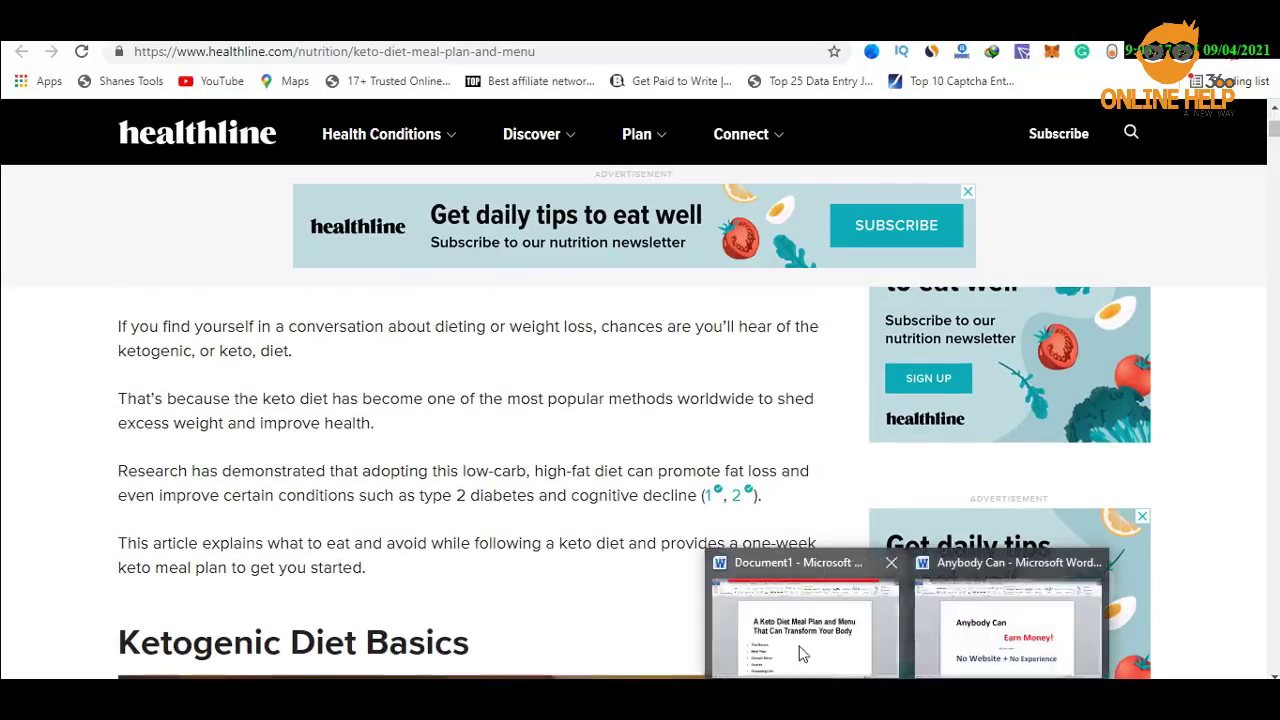
click(800, 620)
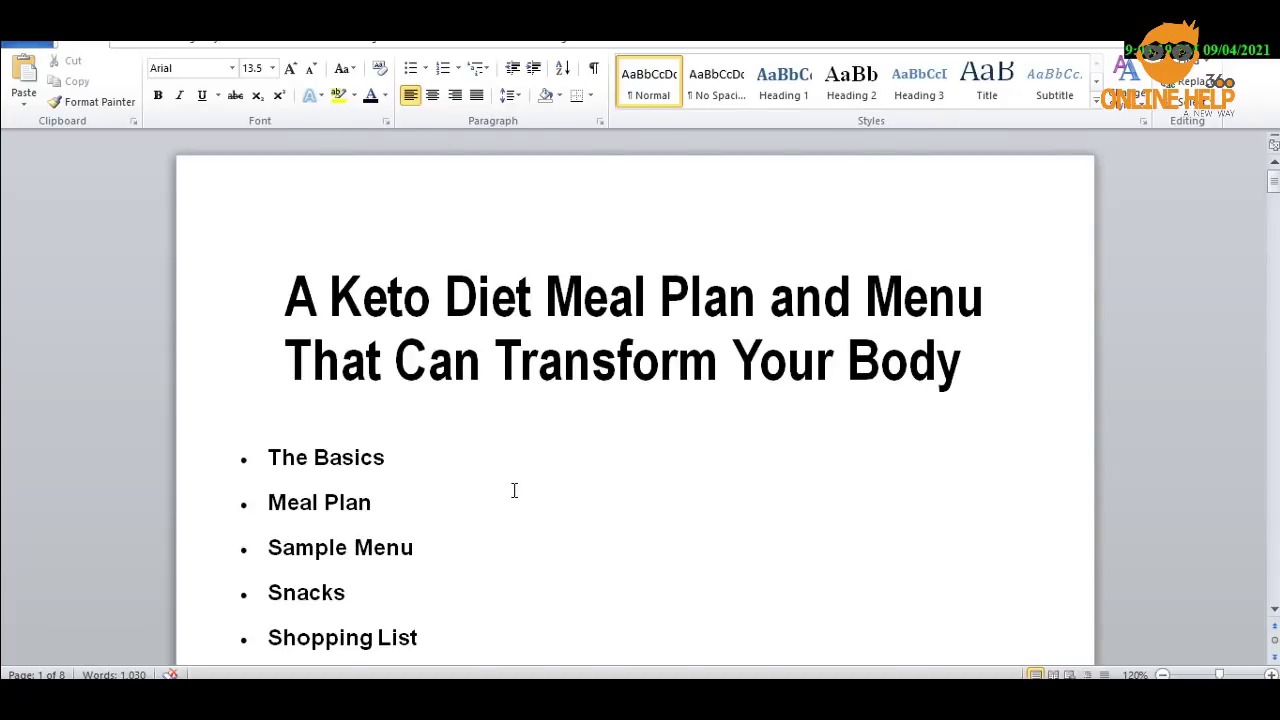
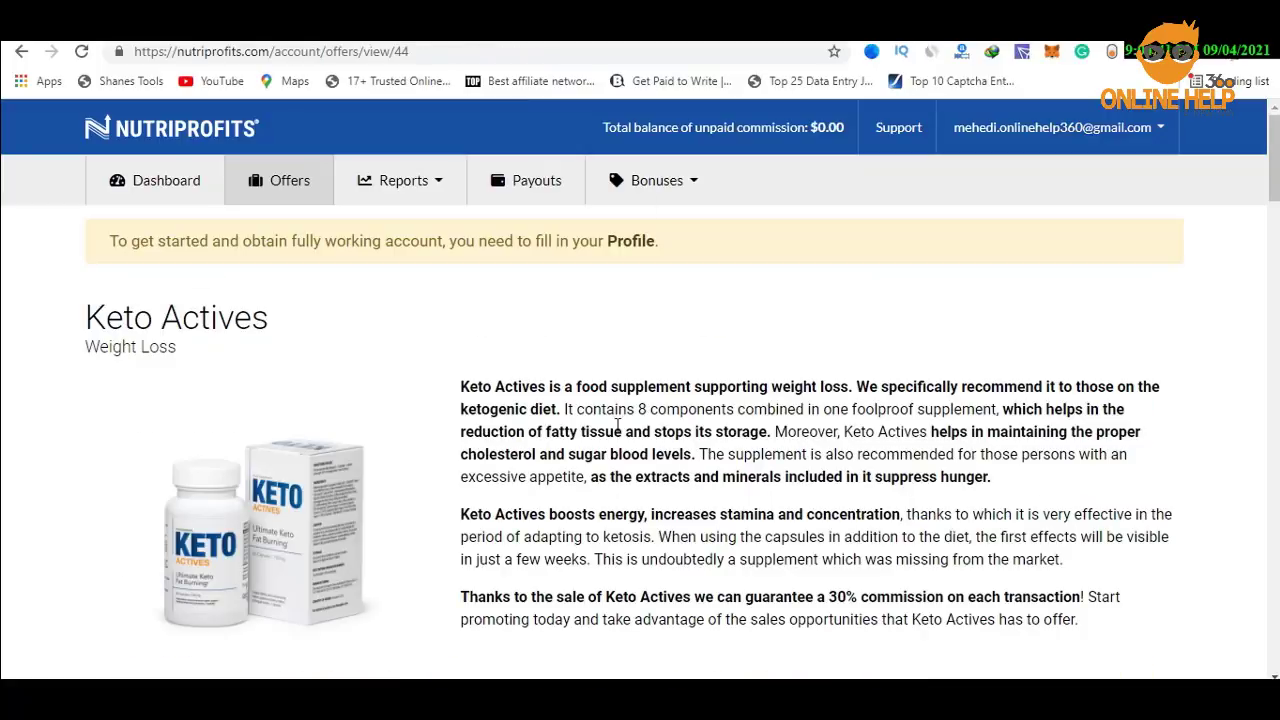
Return to the Keto Actives offer in the browser and copy its geotargeted affiliate link.
scroll(476, 446, down, 5)
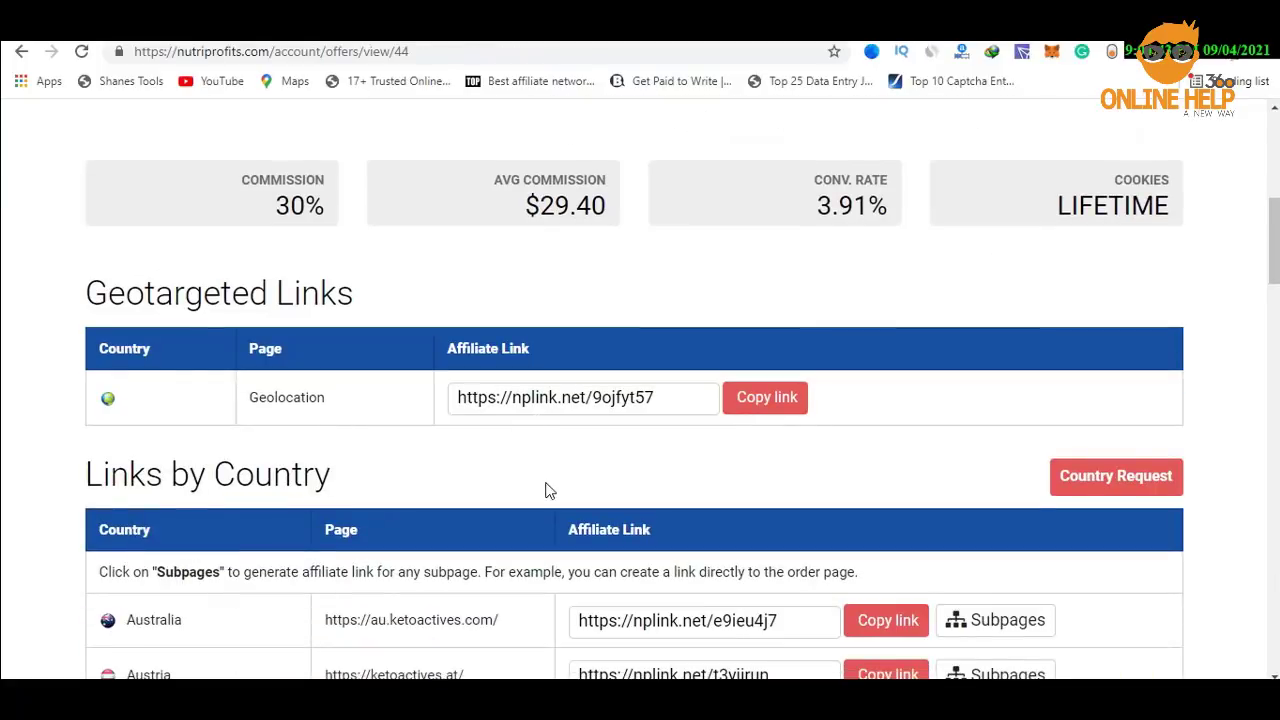
scroll(420, 323, up, 5)
scroll(800, 486, down, 3)
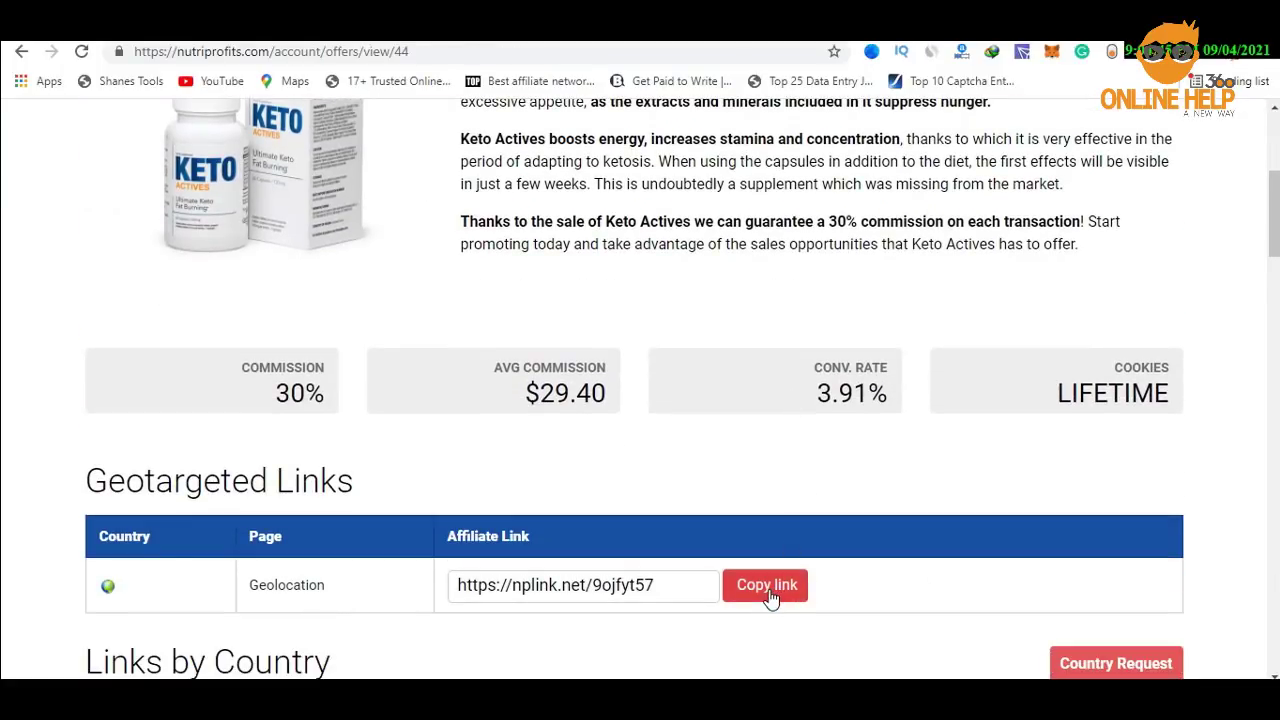
click(776, 588)
click(937, 645)
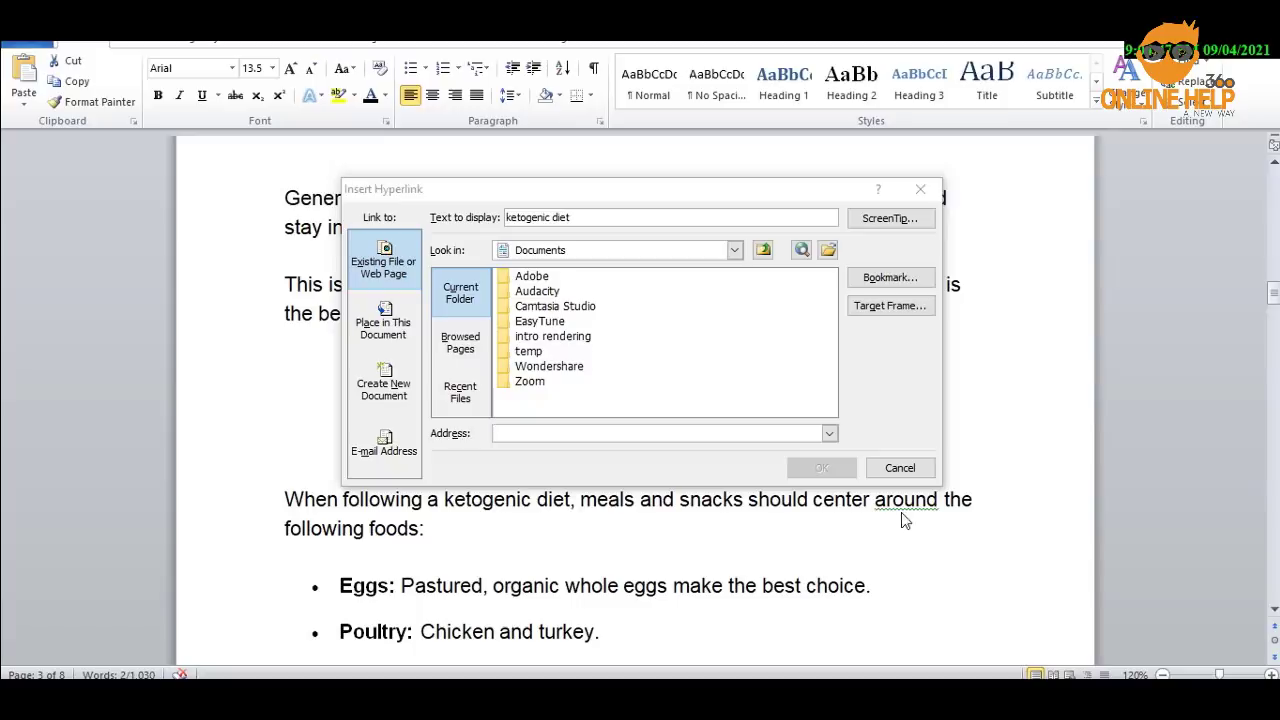
right_click(577, 433)
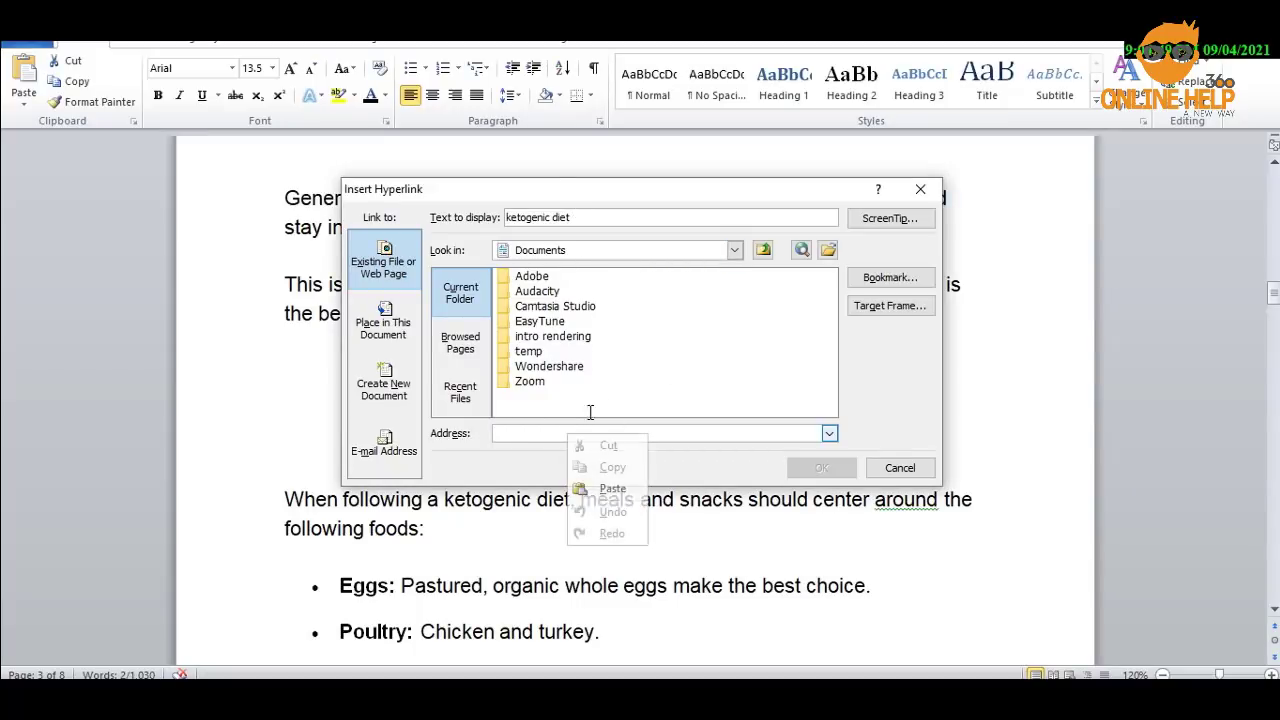
click(614, 490)
click(821, 469)
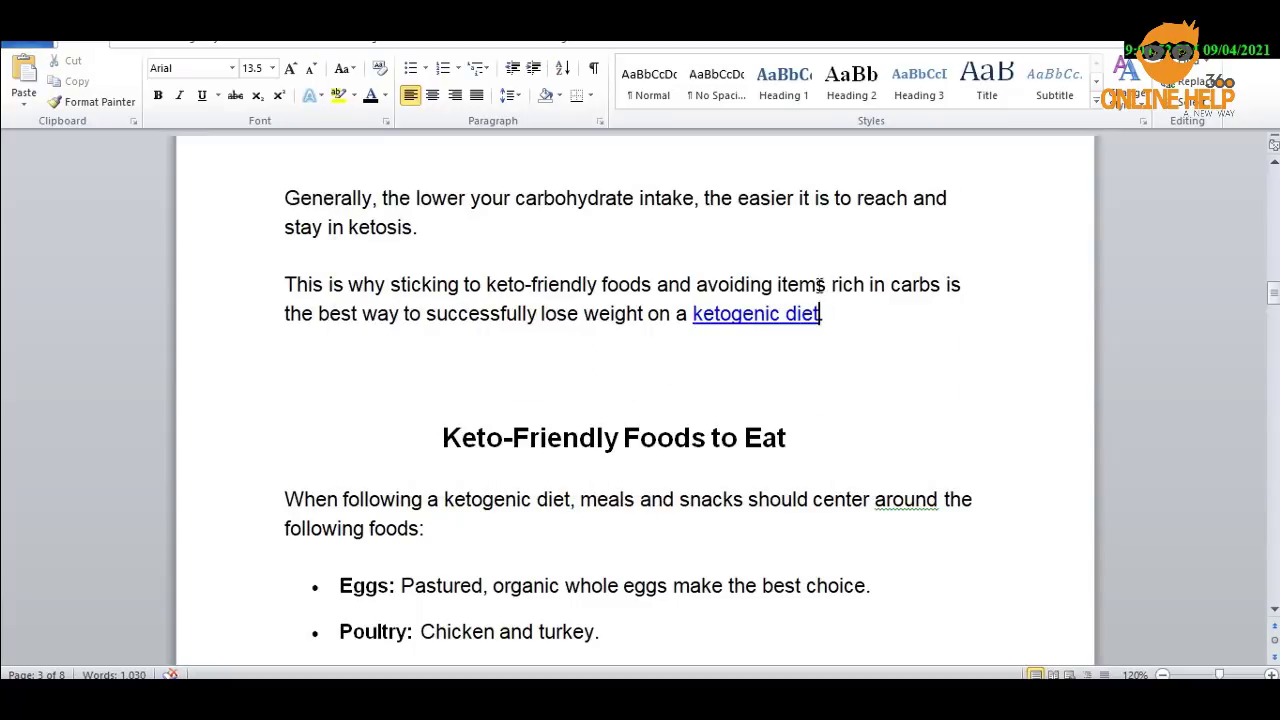
Format the "ketogenic diet" link and its full stop in bold black text, and check the link's target address.
drag(824, 312, 692, 313)
key(ctrl+b)
click(384, 95)
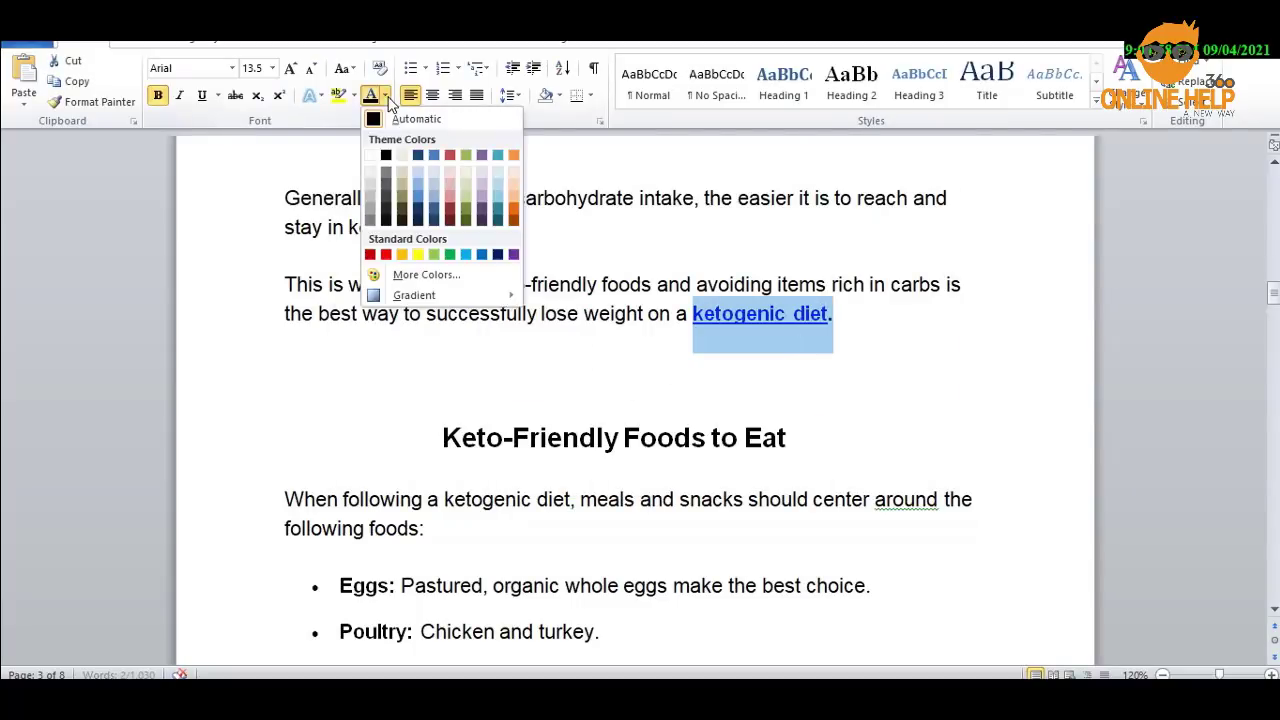
click(386, 160)
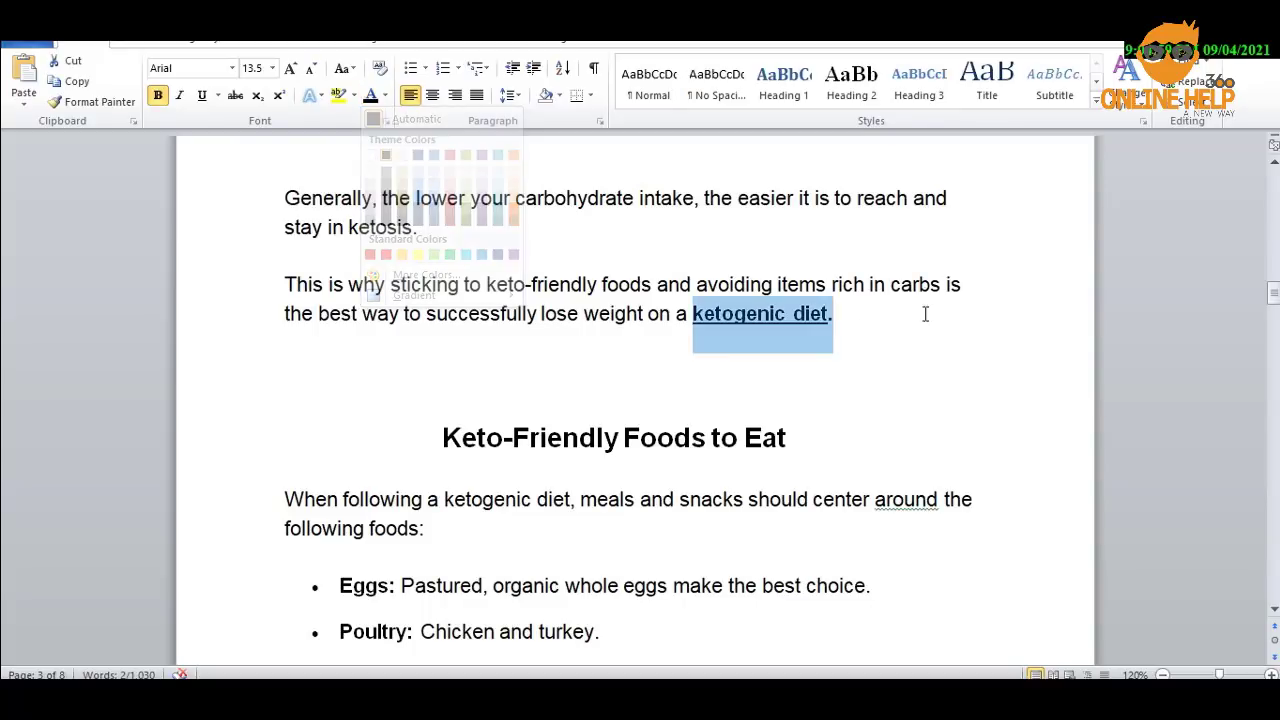
click(859, 343)
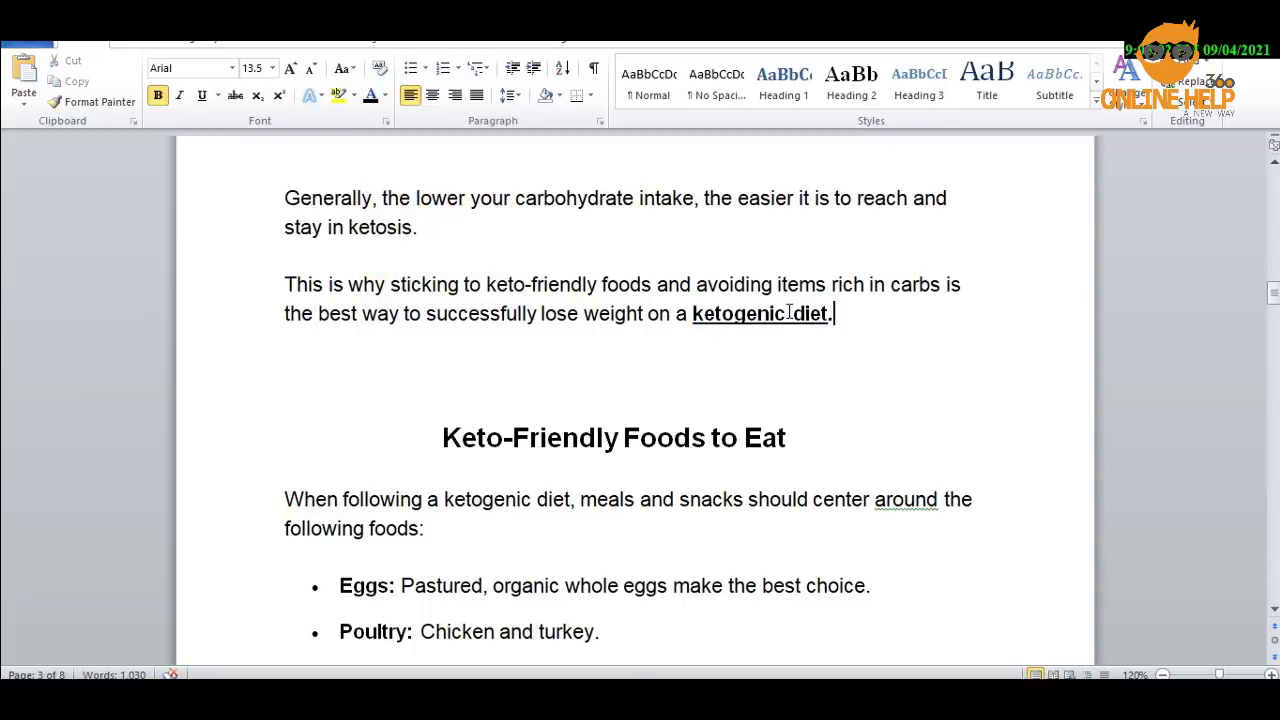
mouse_move(789, 313)
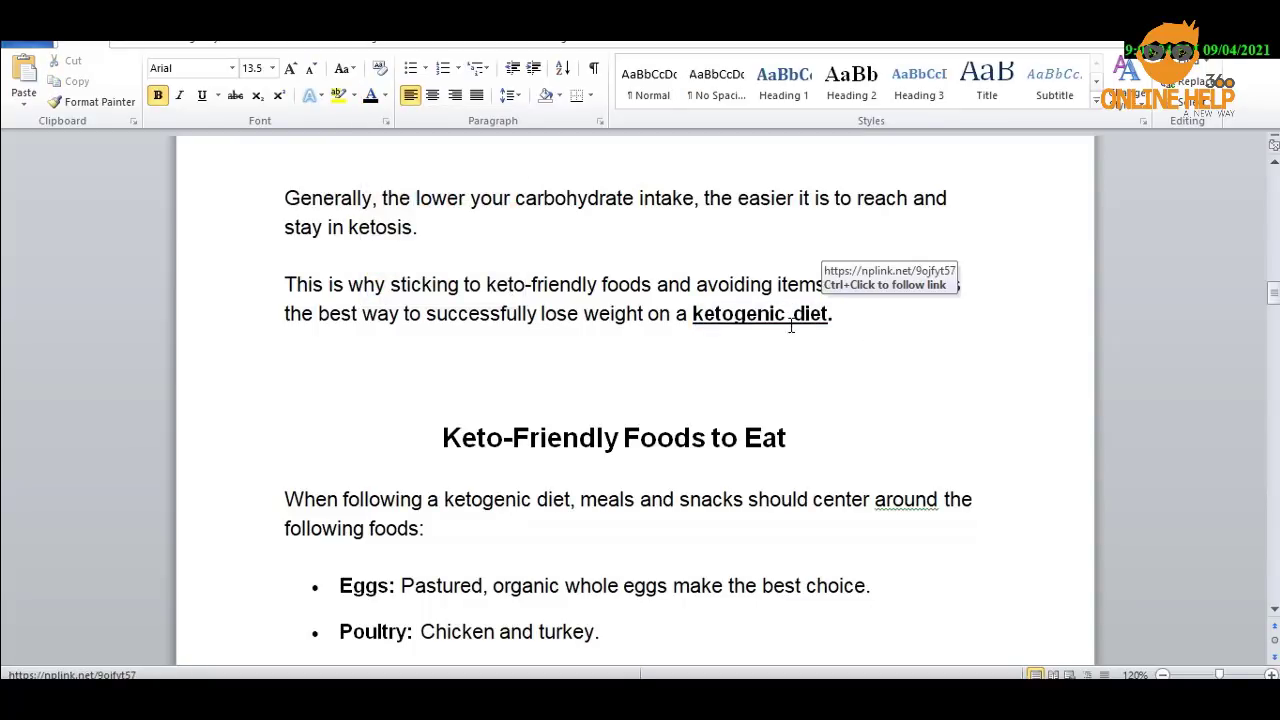
Reapply black as the font colour of the "ketogenic diet" link on page 3.
drag(829, 313, 697, 313)
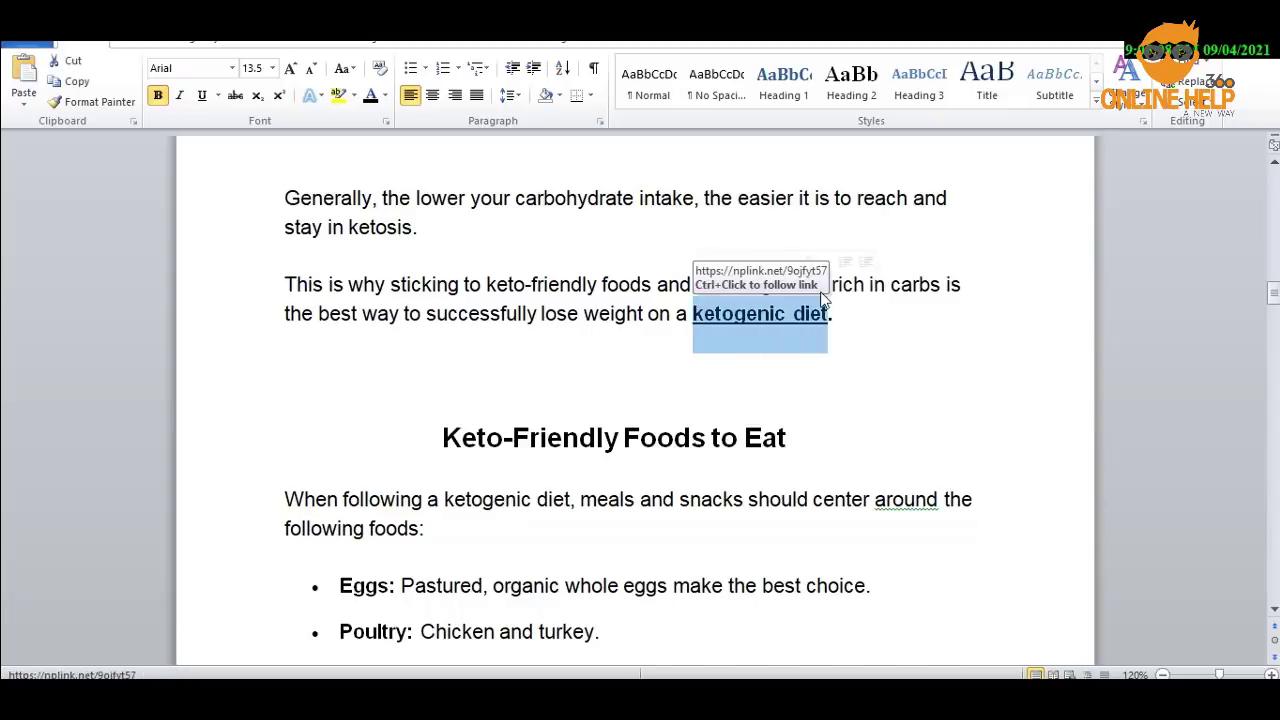
click(386, 95)
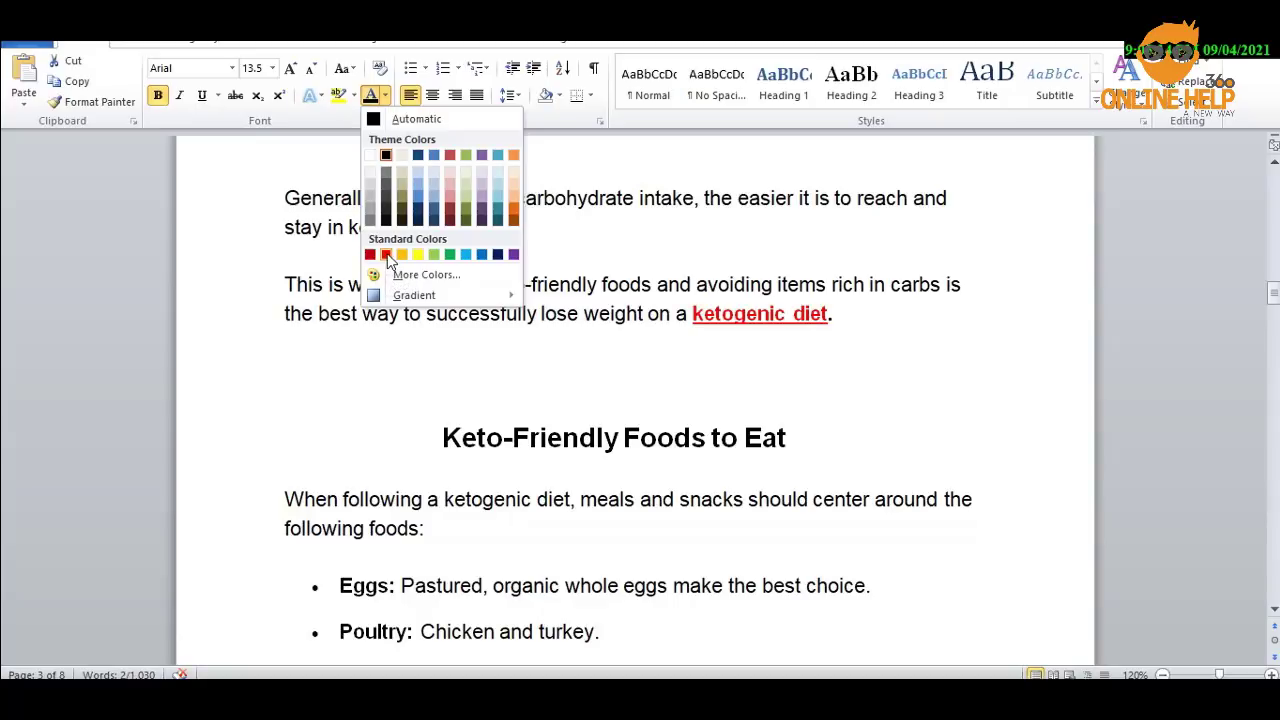
click(387, 158)
click(823, 346)
Link the article title "A Keto Diet Meal Plan and Menu That Can Transform Your Body" on page 1 to the copied affiliate link.
scroll(821, 352, up, 3)
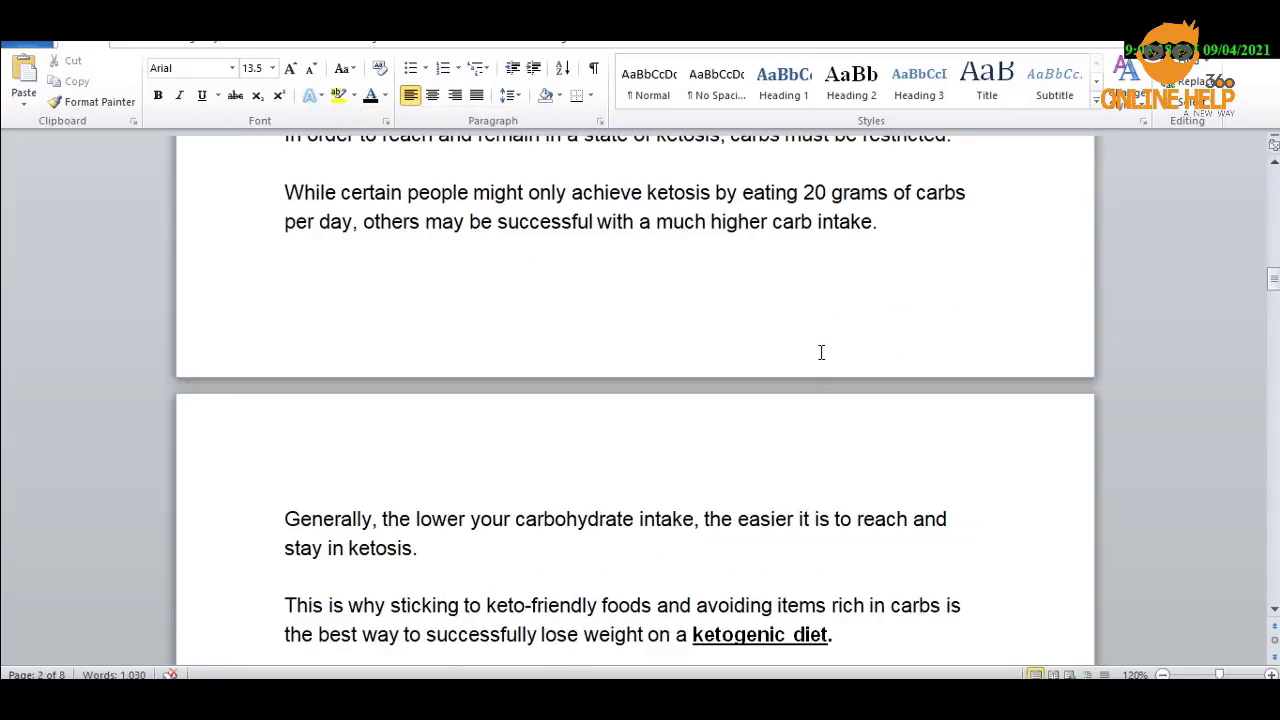
scroll(790, 418, up, 6)
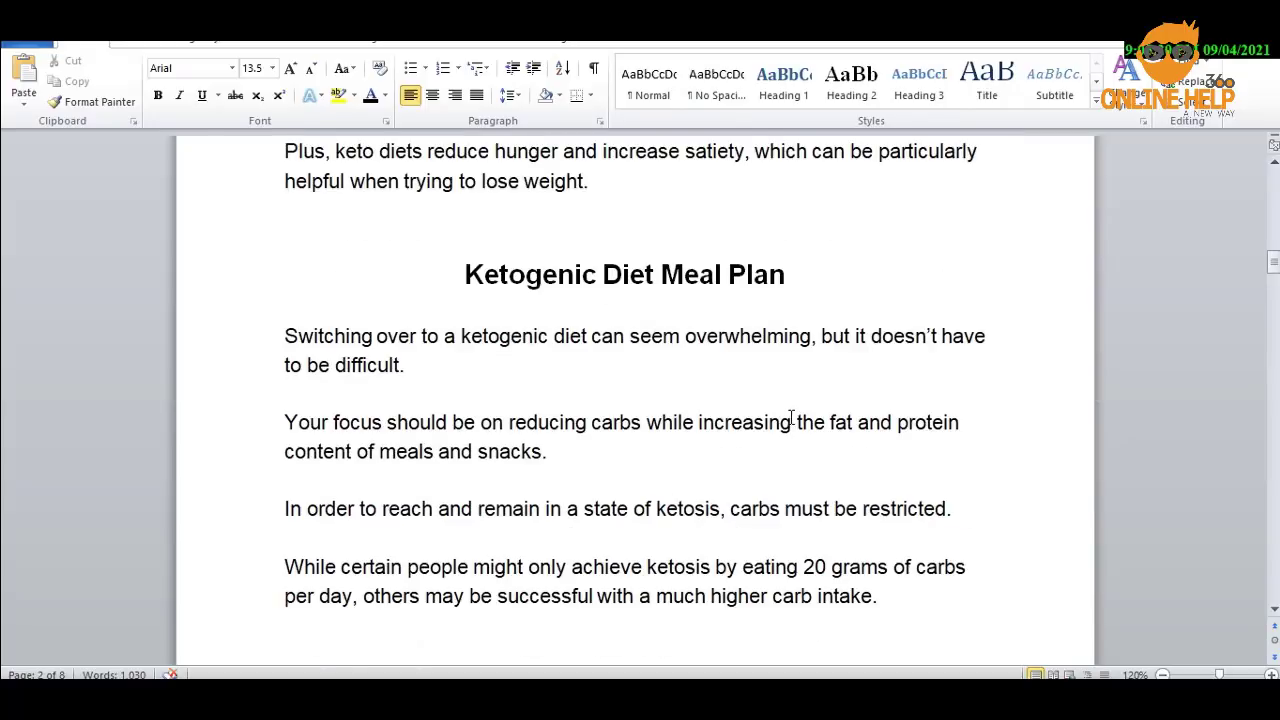
scroll(790, 418, up, 5)
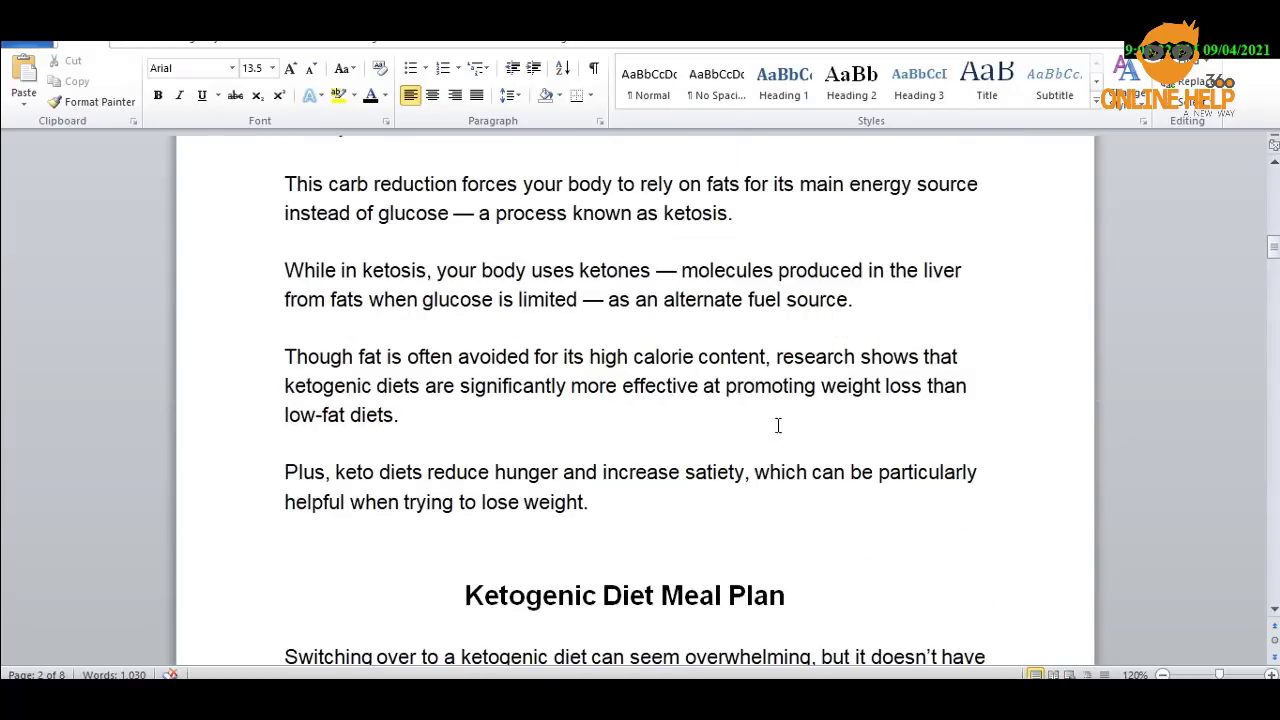
scroll(778, 424, up, 17)
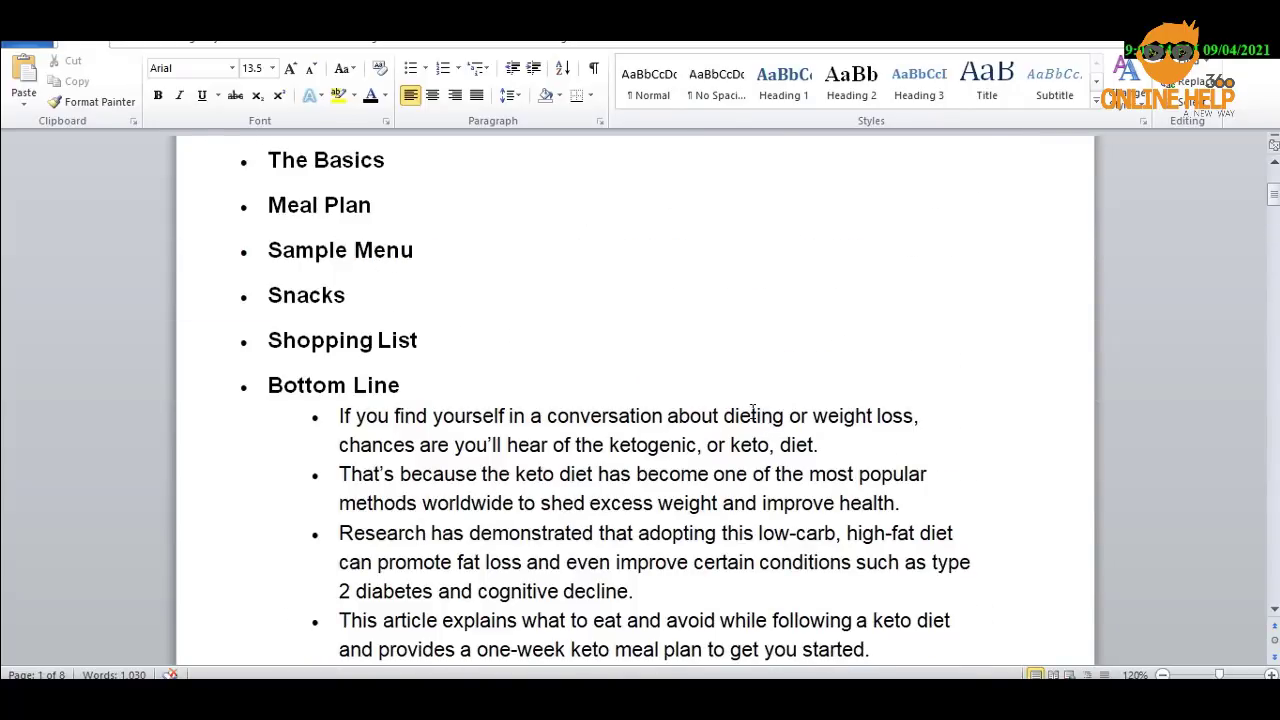
scroll(750, 410, up, 5)
scroll(740, 360, down, 2)
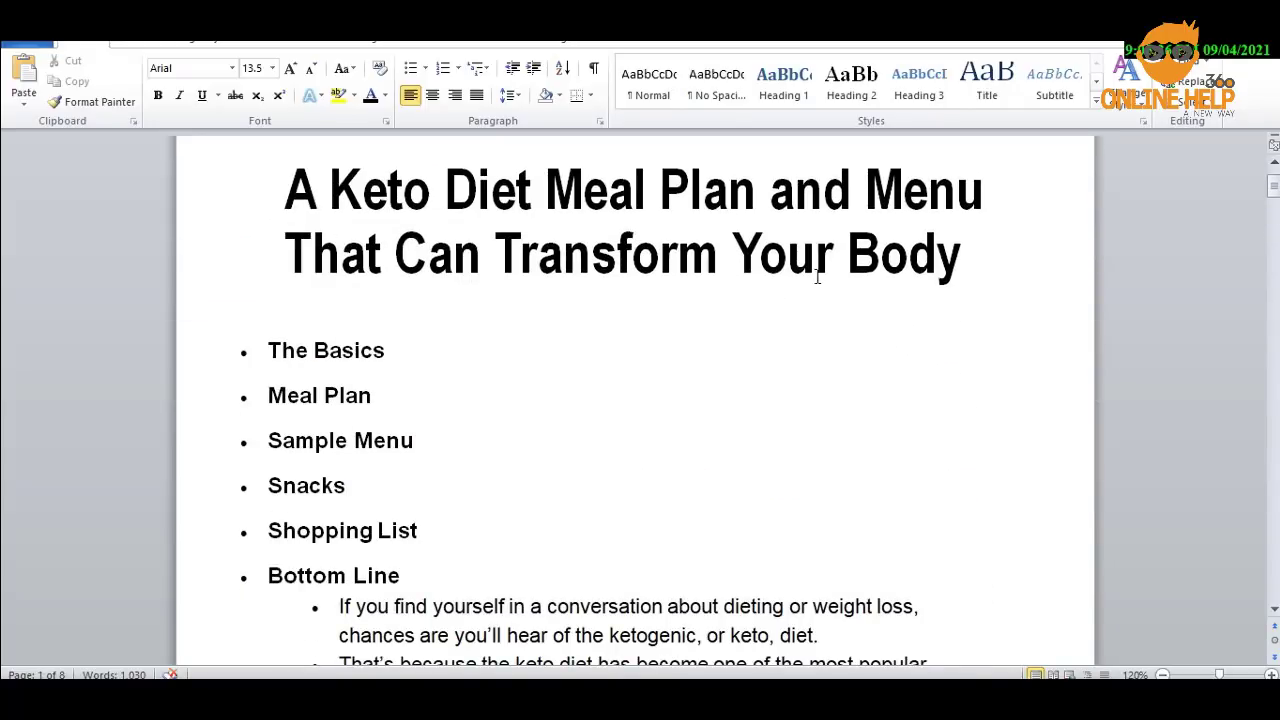
drag(286, 190, 975, 265)
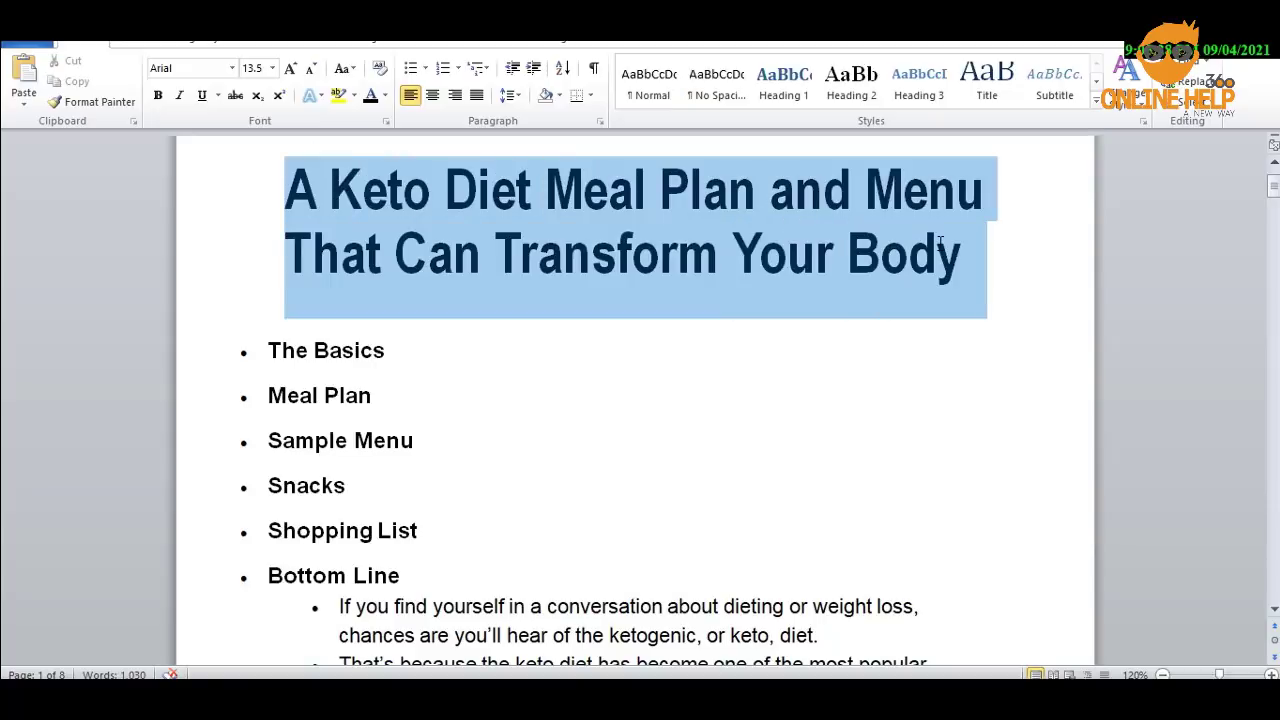
right_click(667, 233)
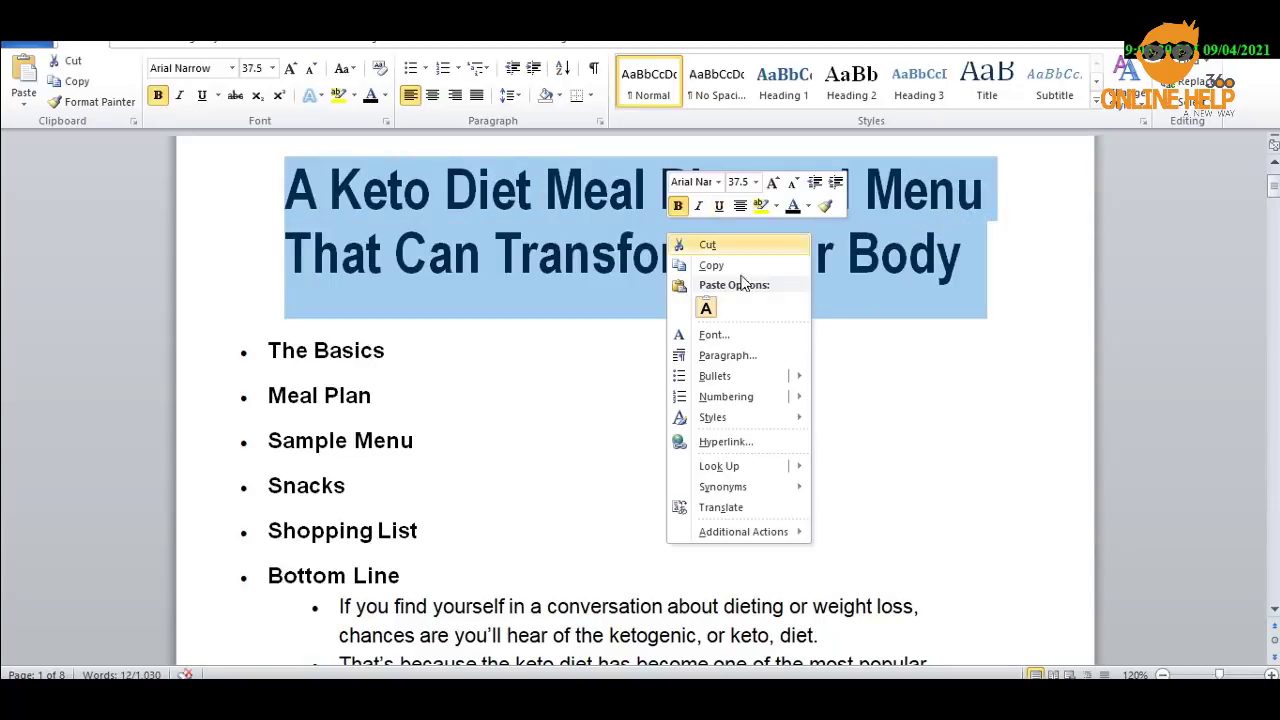
click(724, 443)
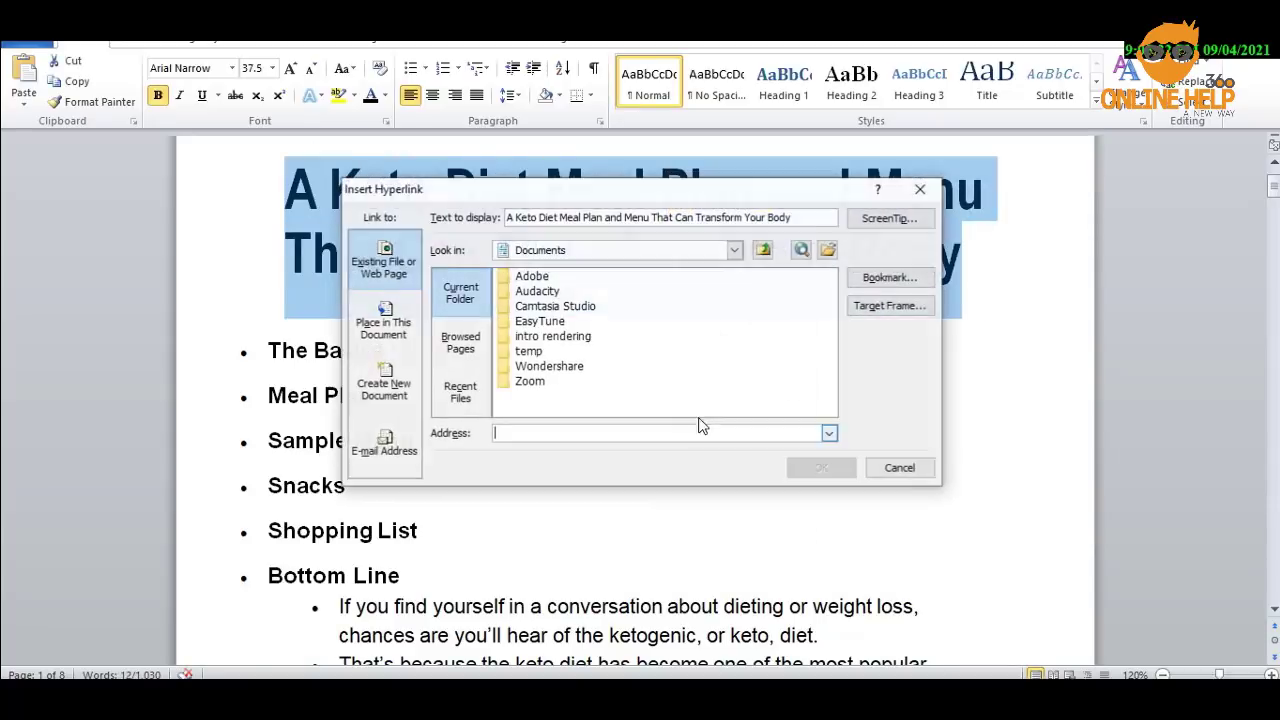
right_click(526, 432)
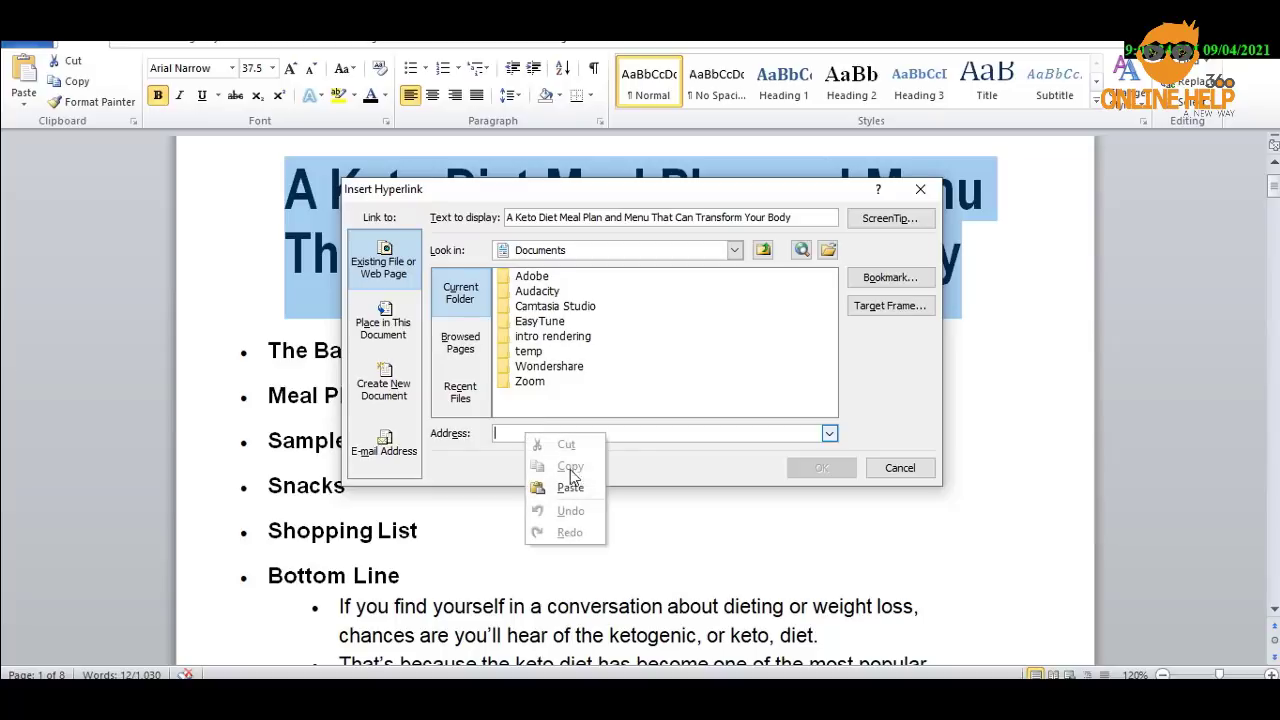
click(566, 486)
click(818, 468)
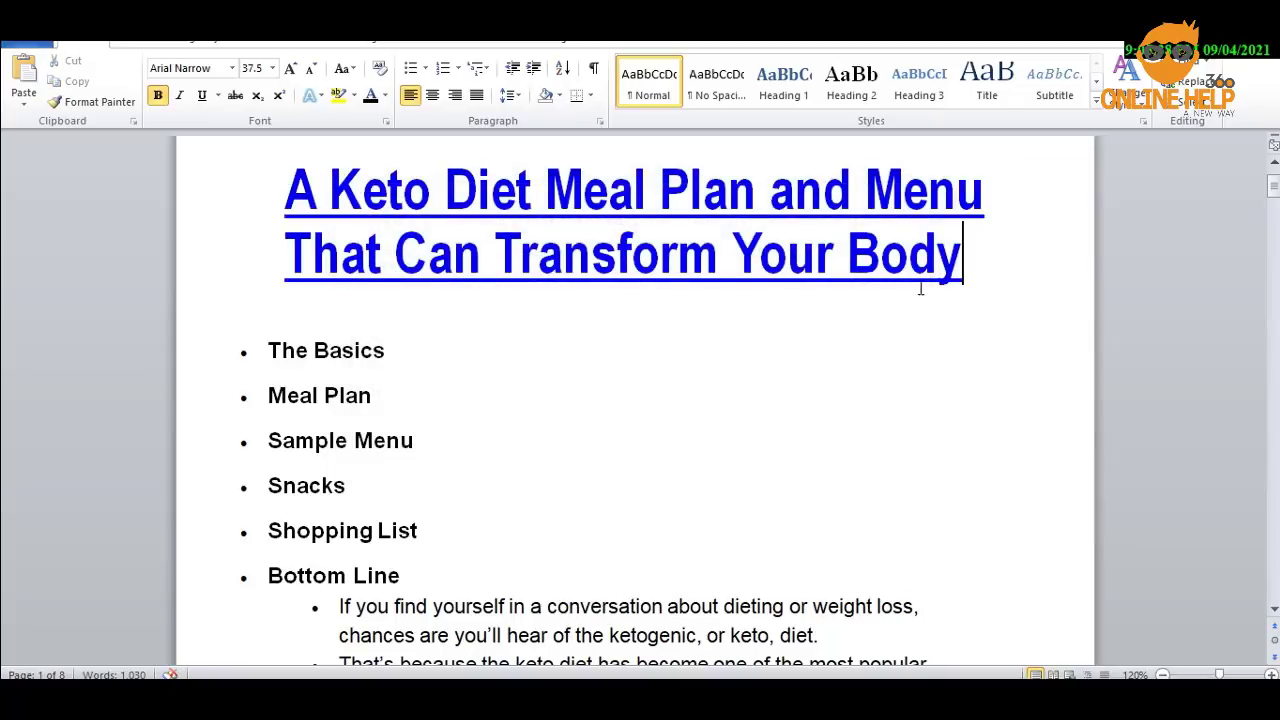
Set the font colour of the linked article title to standard red.
drag(971, 277, 285, 190)
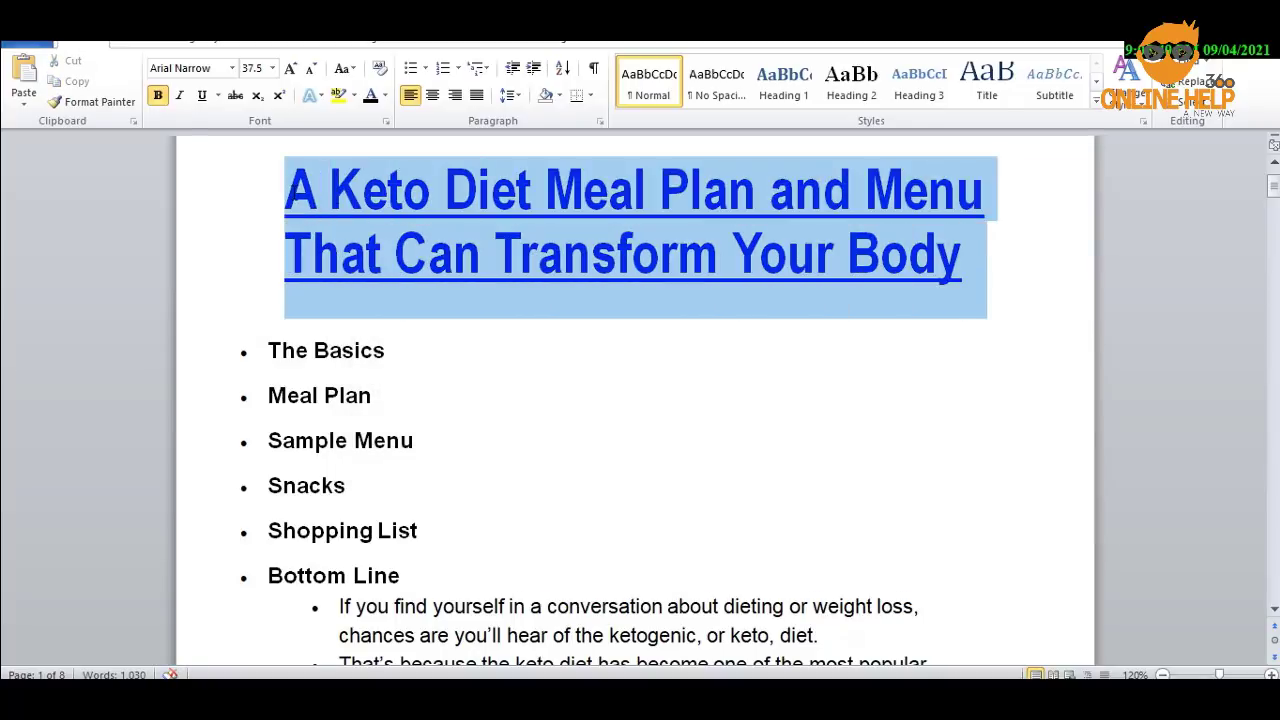
click(384, 95)
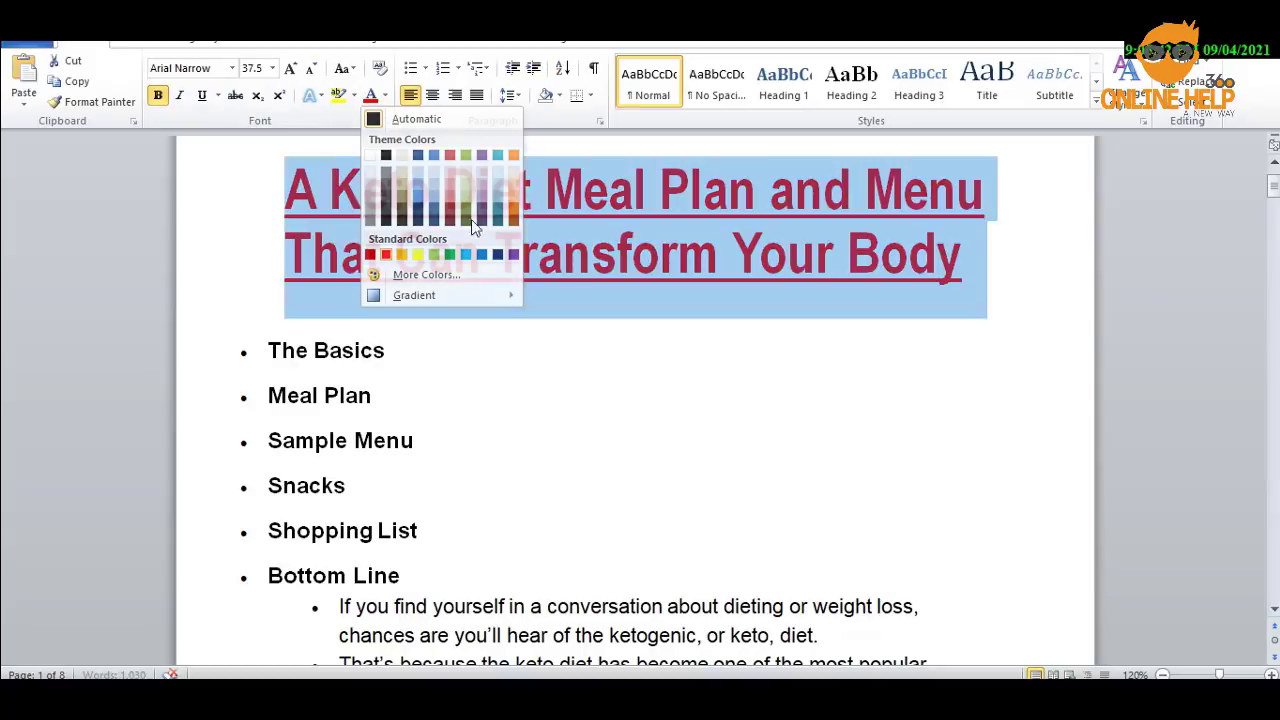
click(386, 255)
click(977, 358)
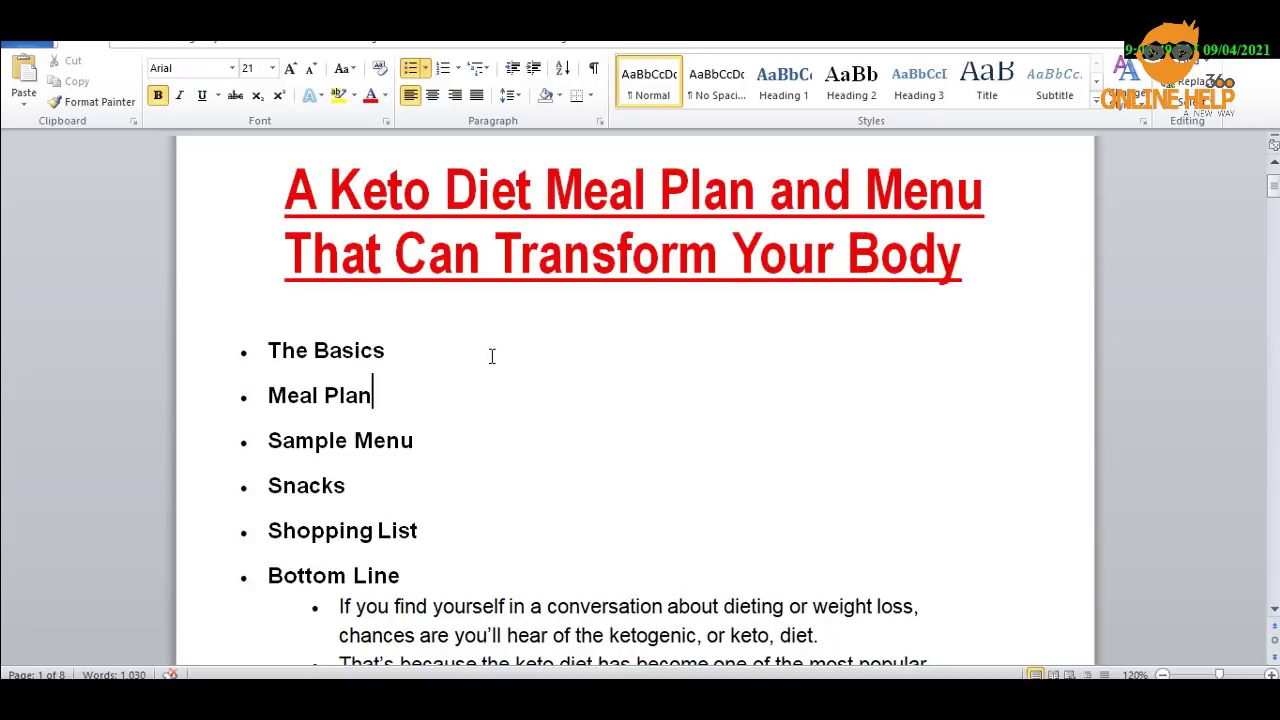
Review the article from its first page through the keto food lists to the text before the suggested product page.
scroll(577, 404, down, 3)
scroll(577, 404, down, 12)
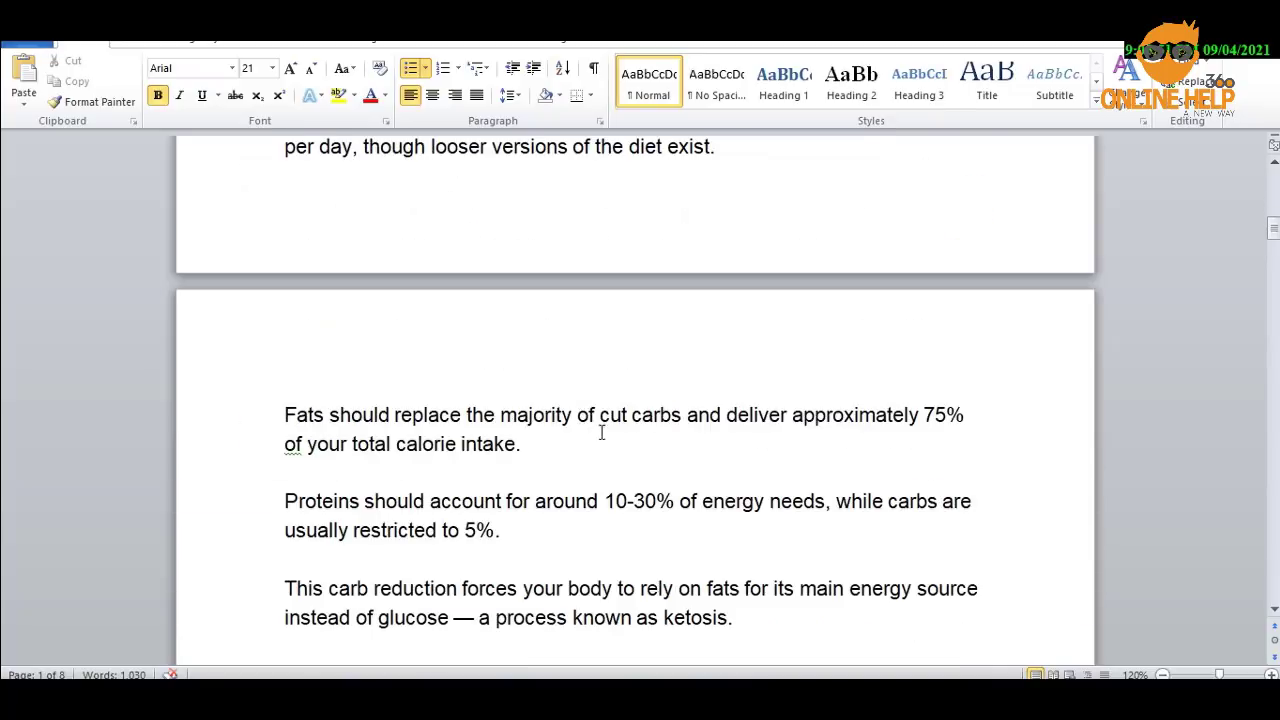
scroll(680, 370, down, 3)
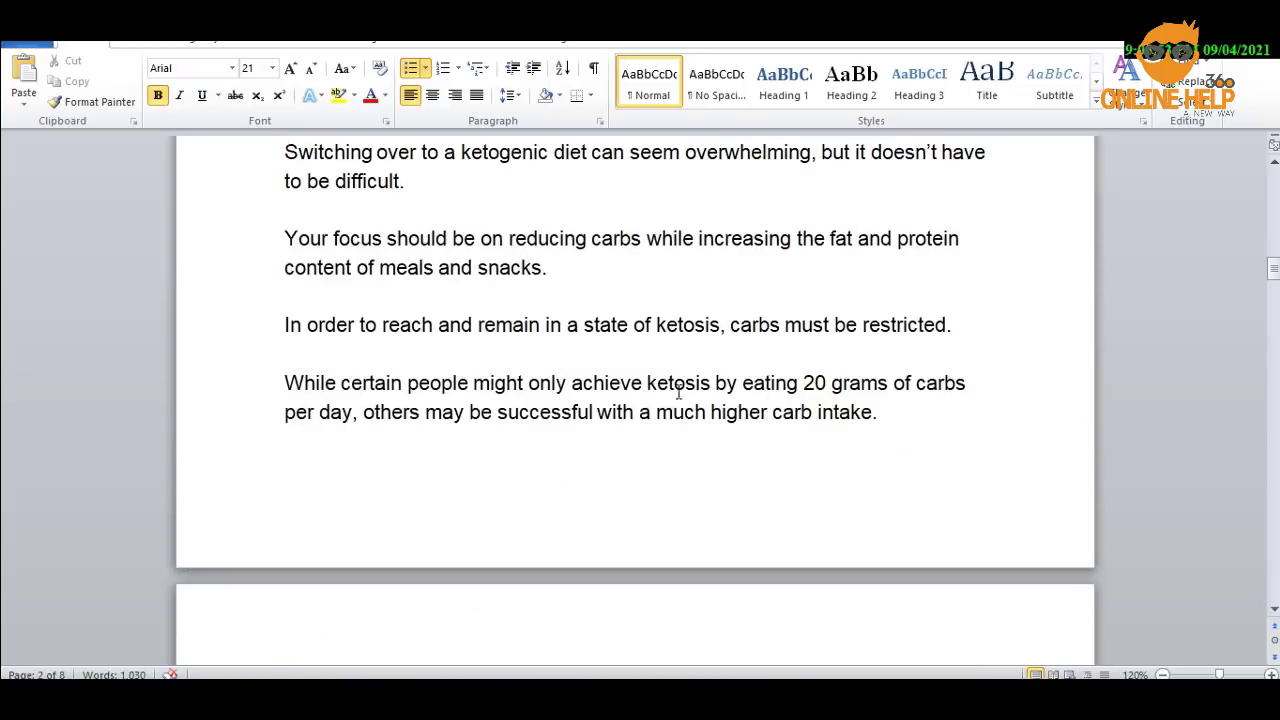
scroll(481, 491, down, 9)
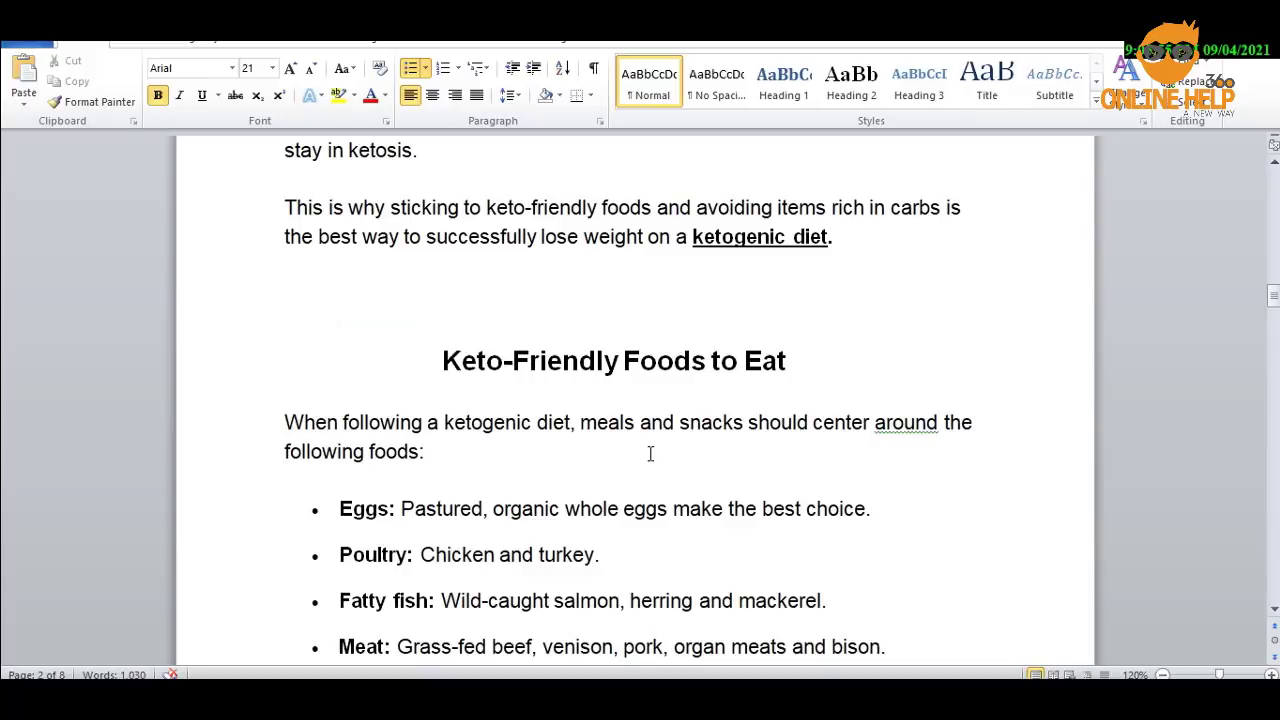
scroll(633, 370, down, 2)
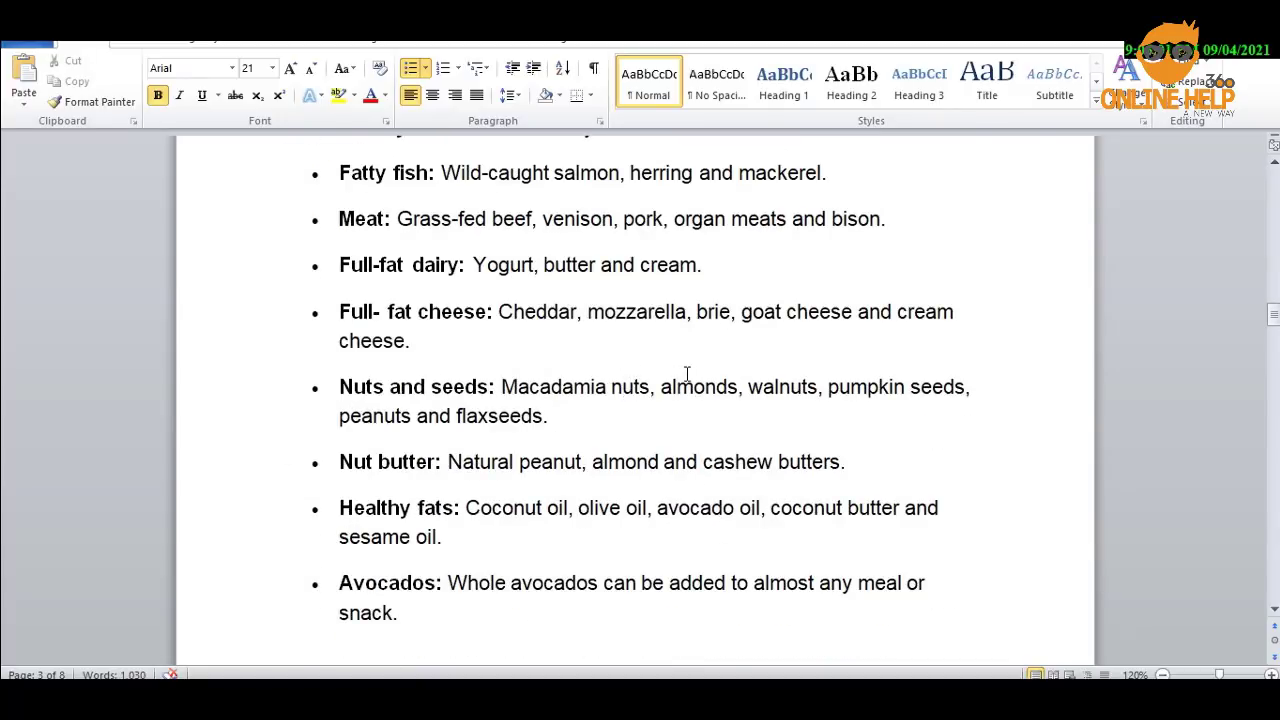
scroll(690, 400, down, 3)
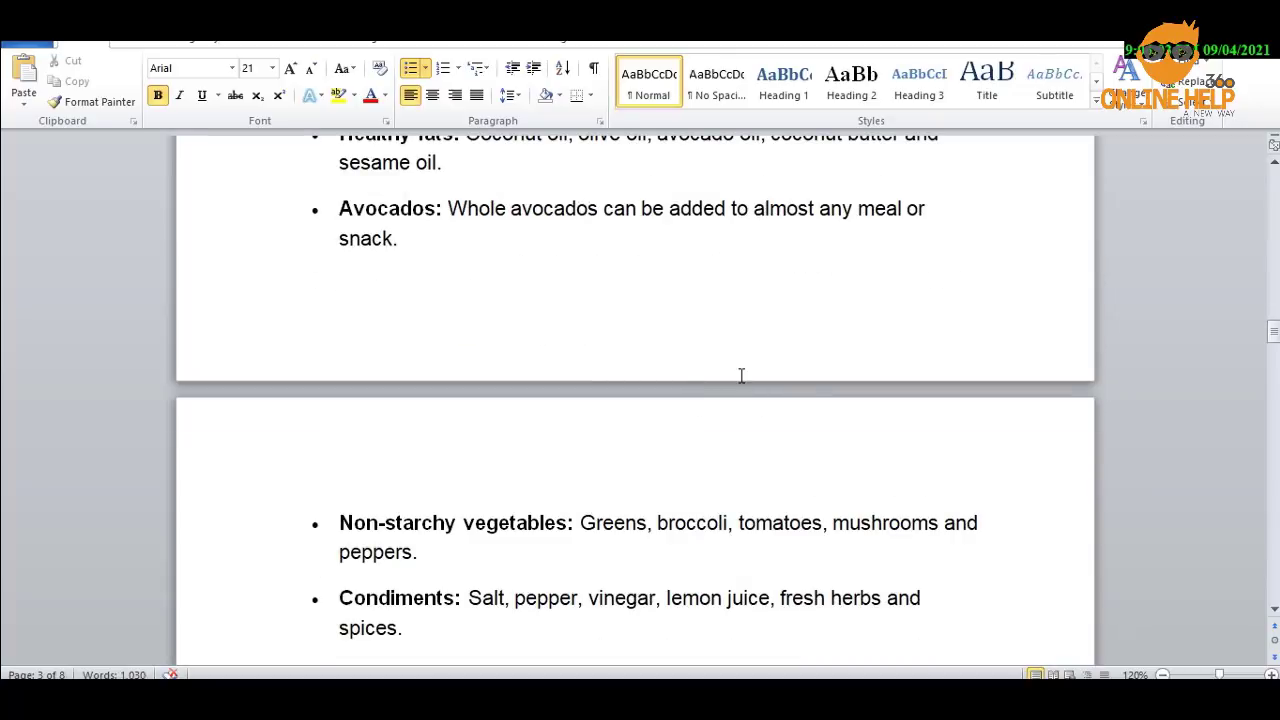
drag(1275, 342, 1273, 316)
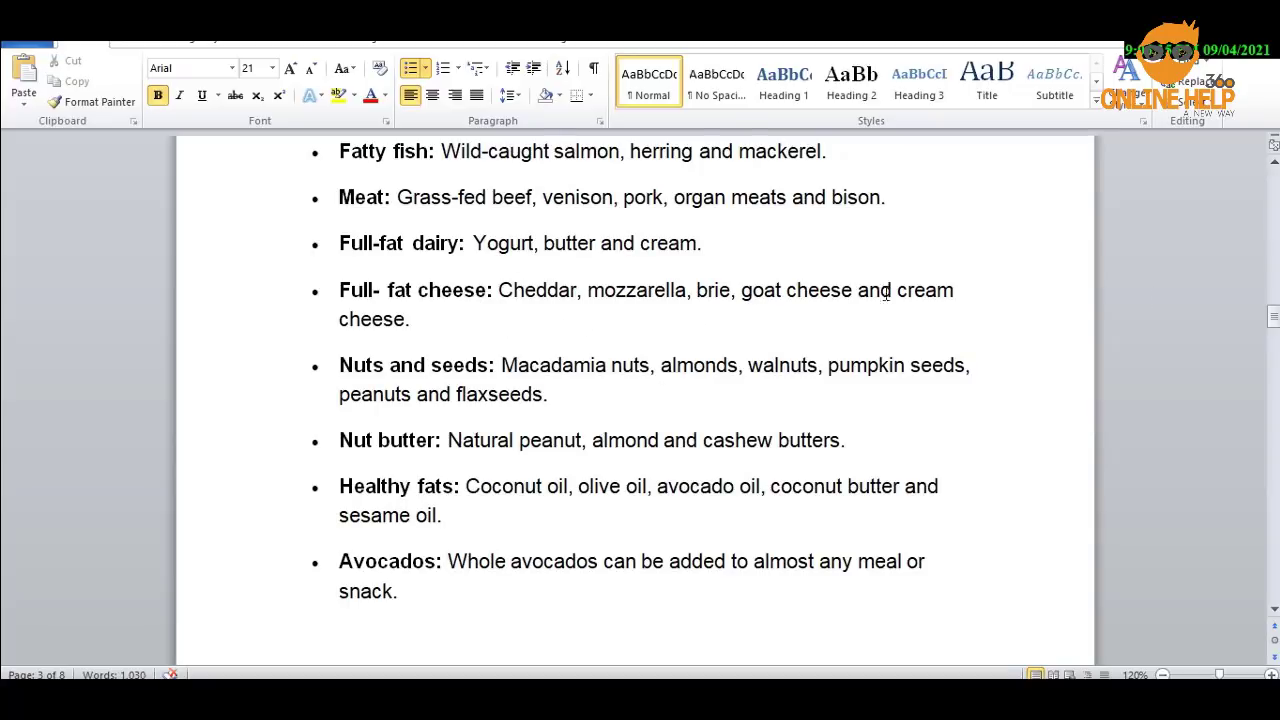
drag(1273, 316, 1266, 505)
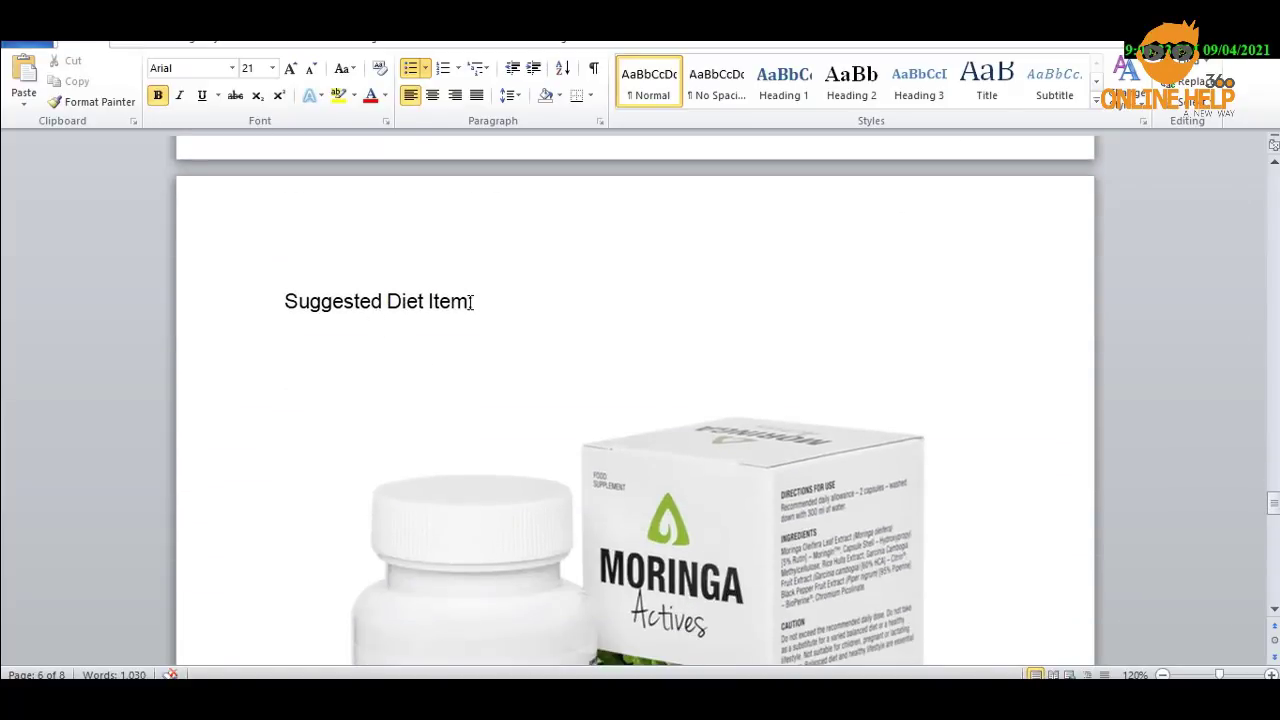
scroll(575, 337, up, 5)
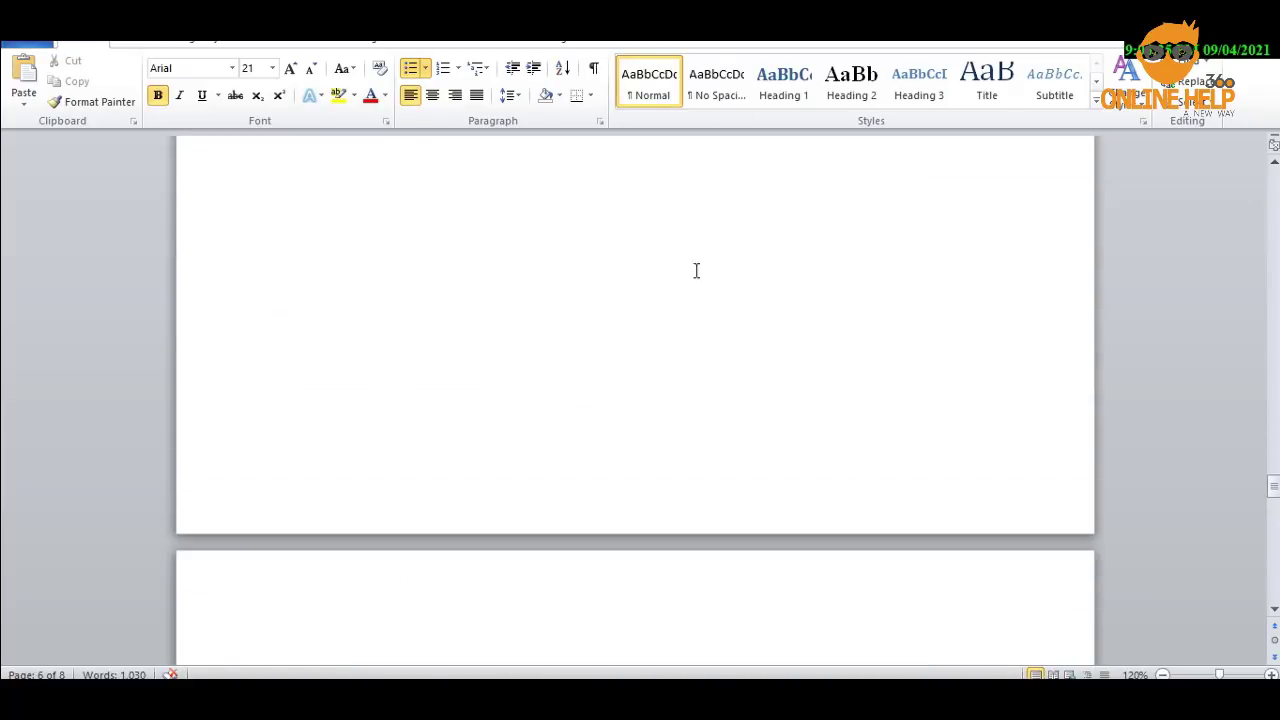
scroll(878, 310, up, 5)
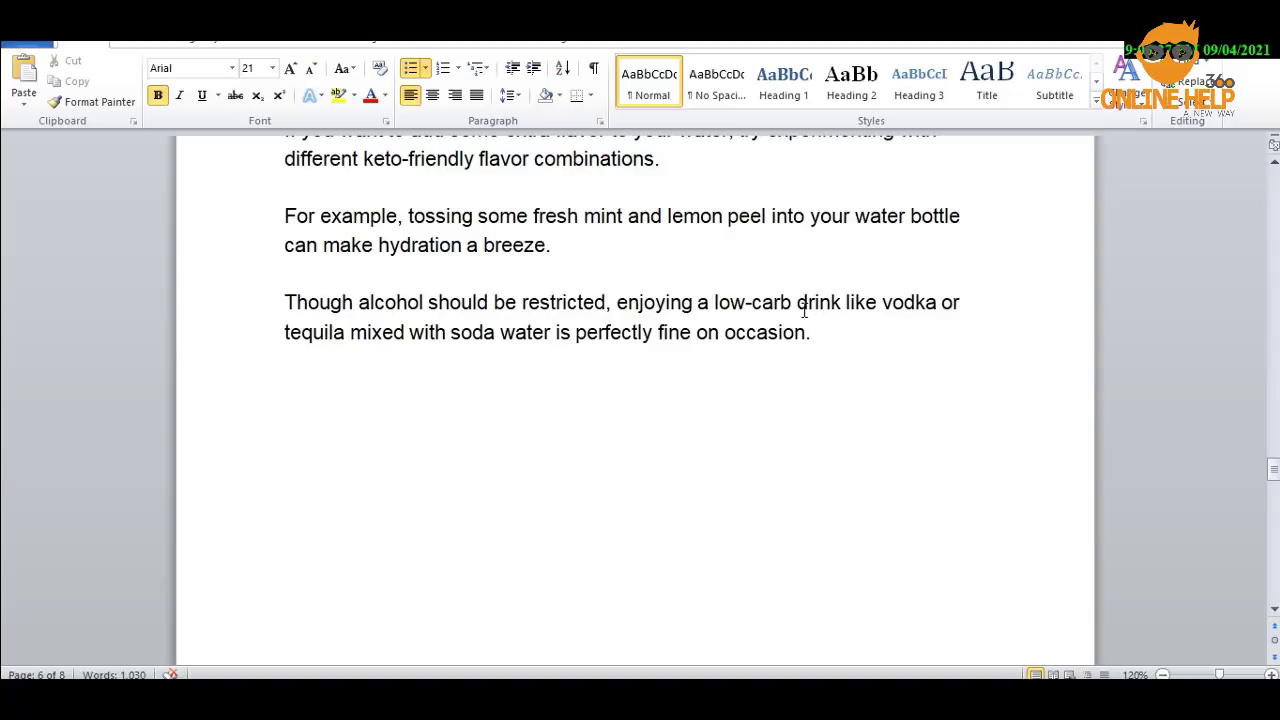
scroll(803, 310, down, 3)
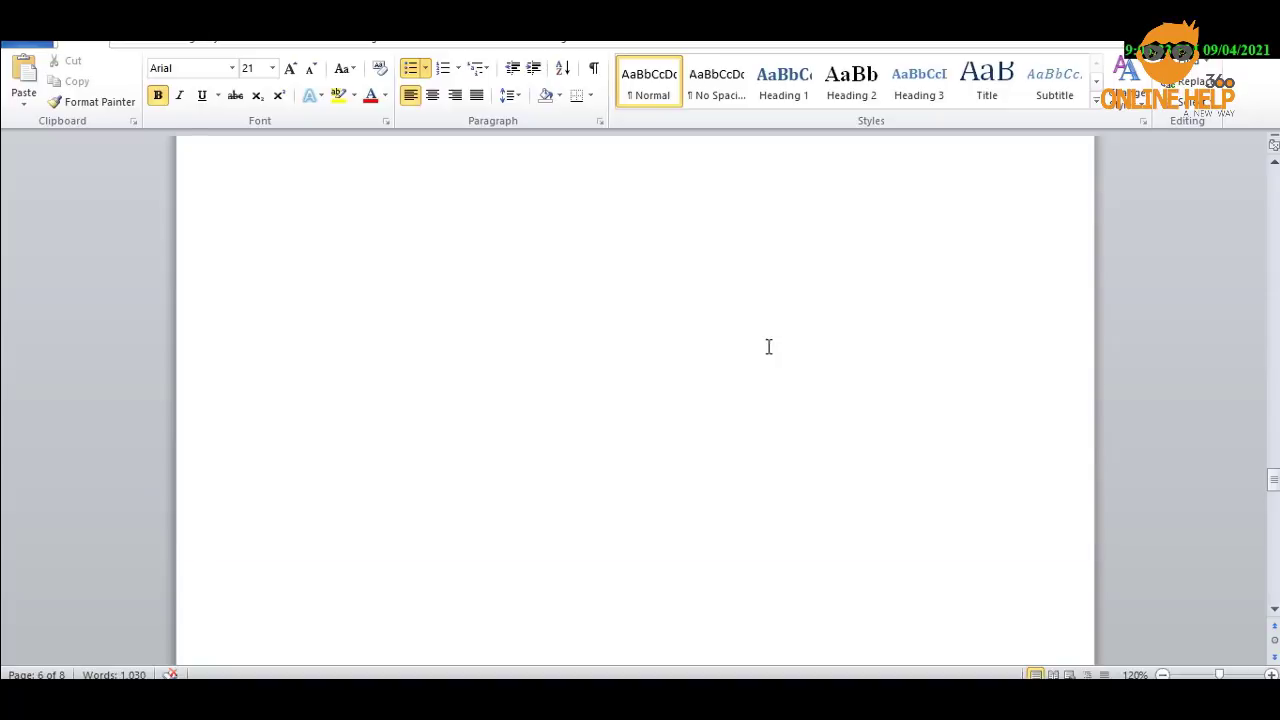
Make the "Suggested Diet Item" heading above the Moringa Actives picture bold.
scroll(770, 346, down, 5)
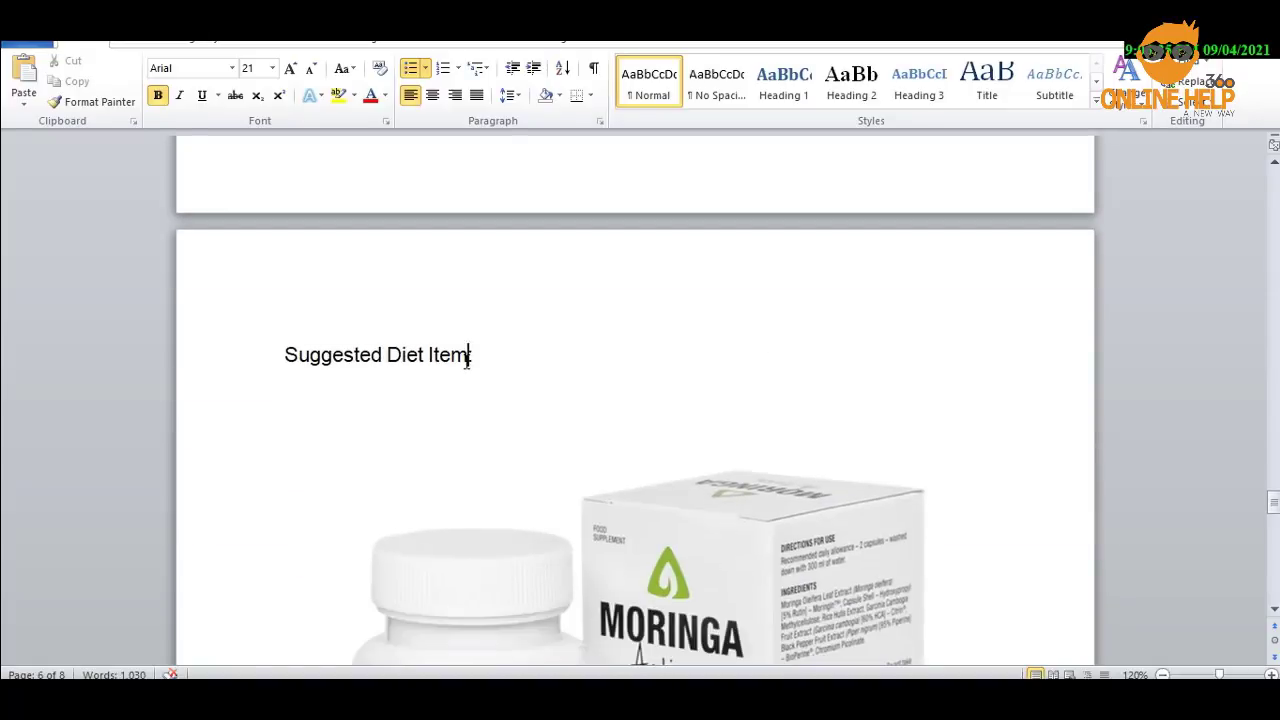
drag(466, 362, 284, 372)
click(157, 96)
click(514, 371)
Examine the Moringa Actives promotion at the end of the article, including its picture, description and order button.
scroll(694, 480, down, 3)
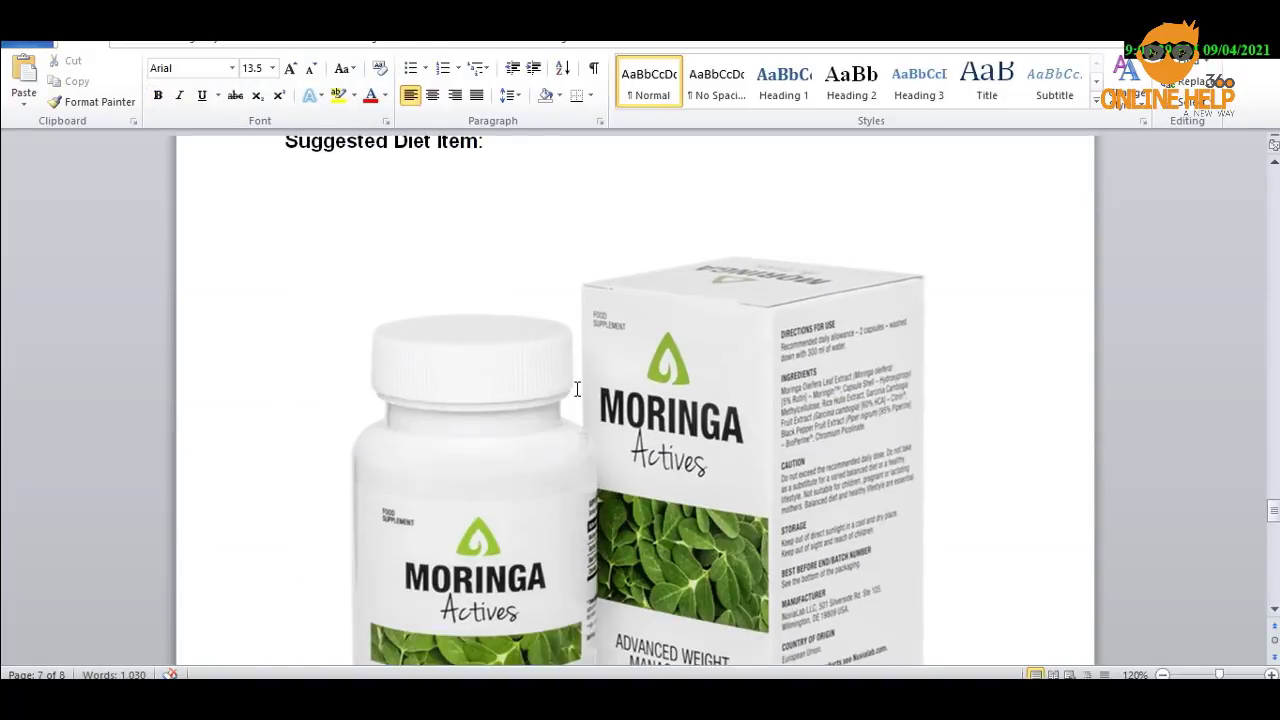
scroll(669, 427, down, 7)
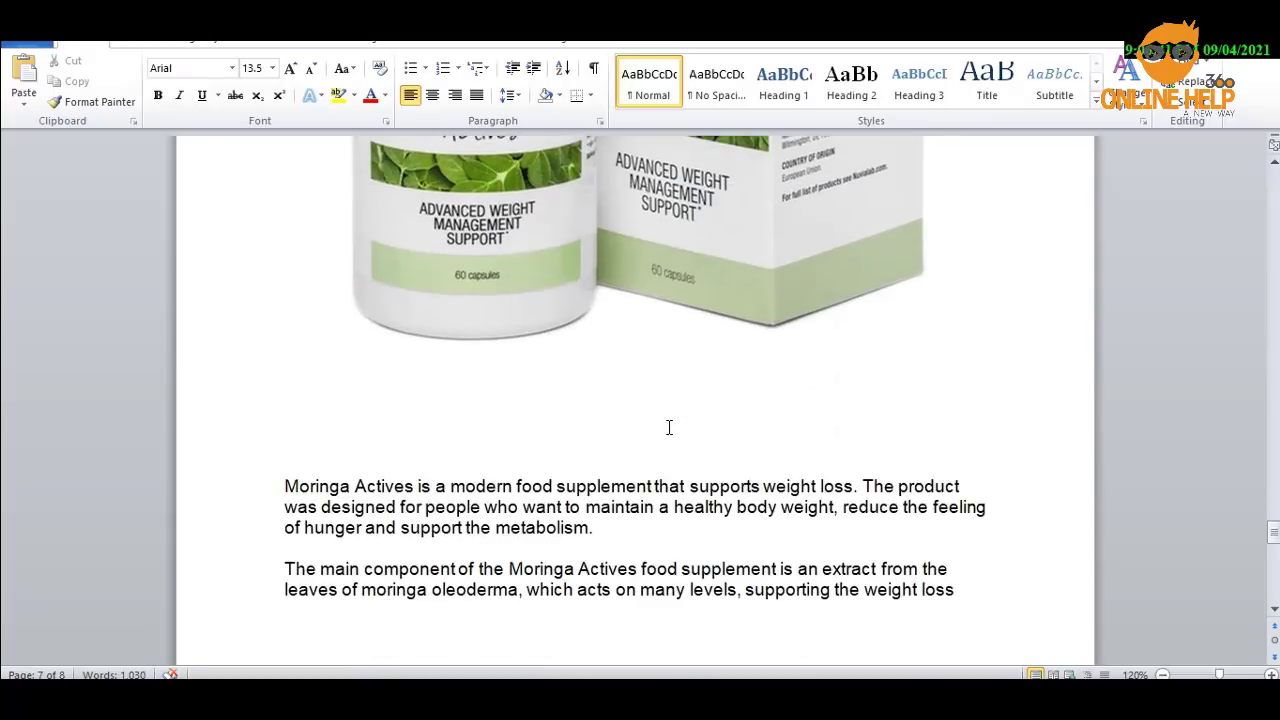
scroll(669, 427, down, 5)
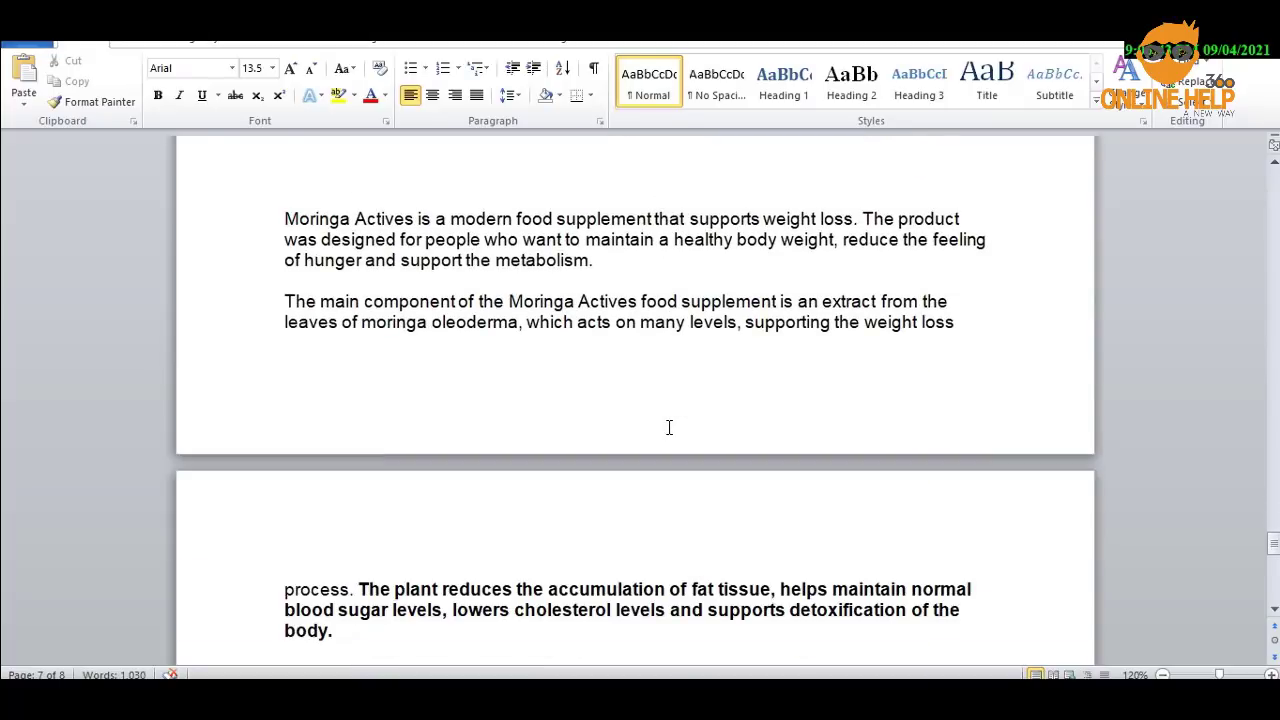
scroll(669, 427, down, 4)
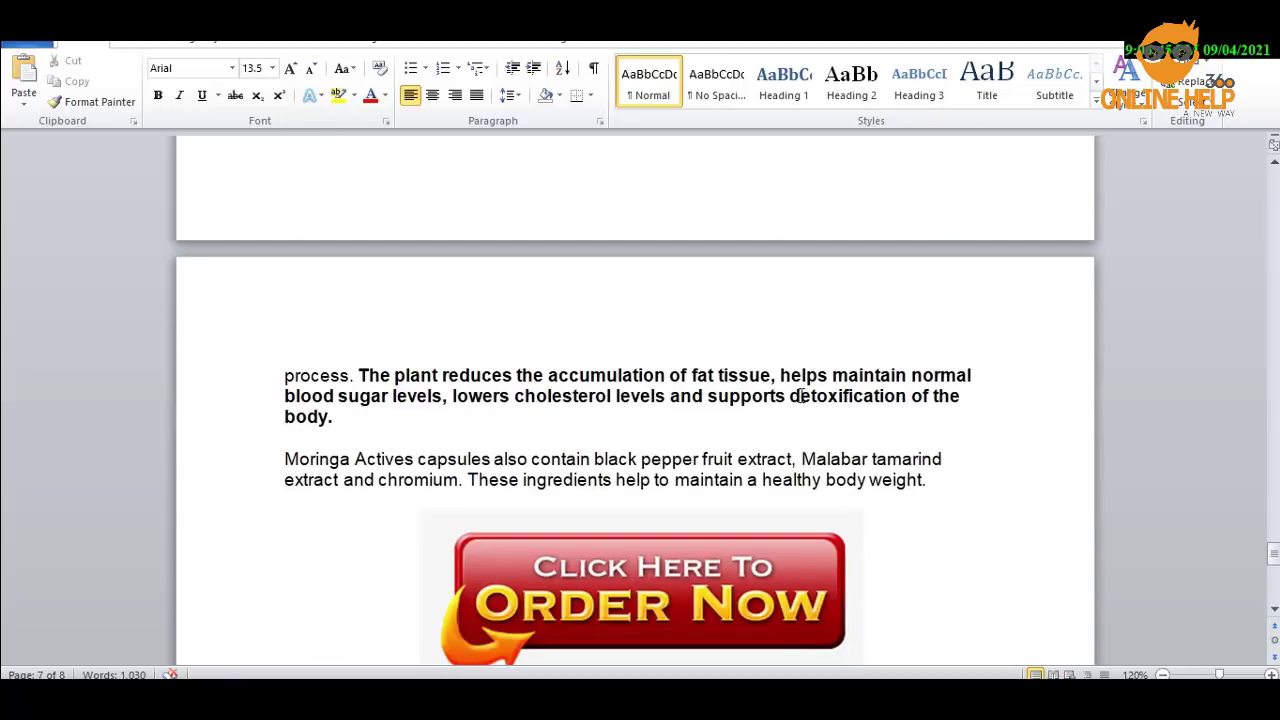
scroll(831, 428, up, 15)
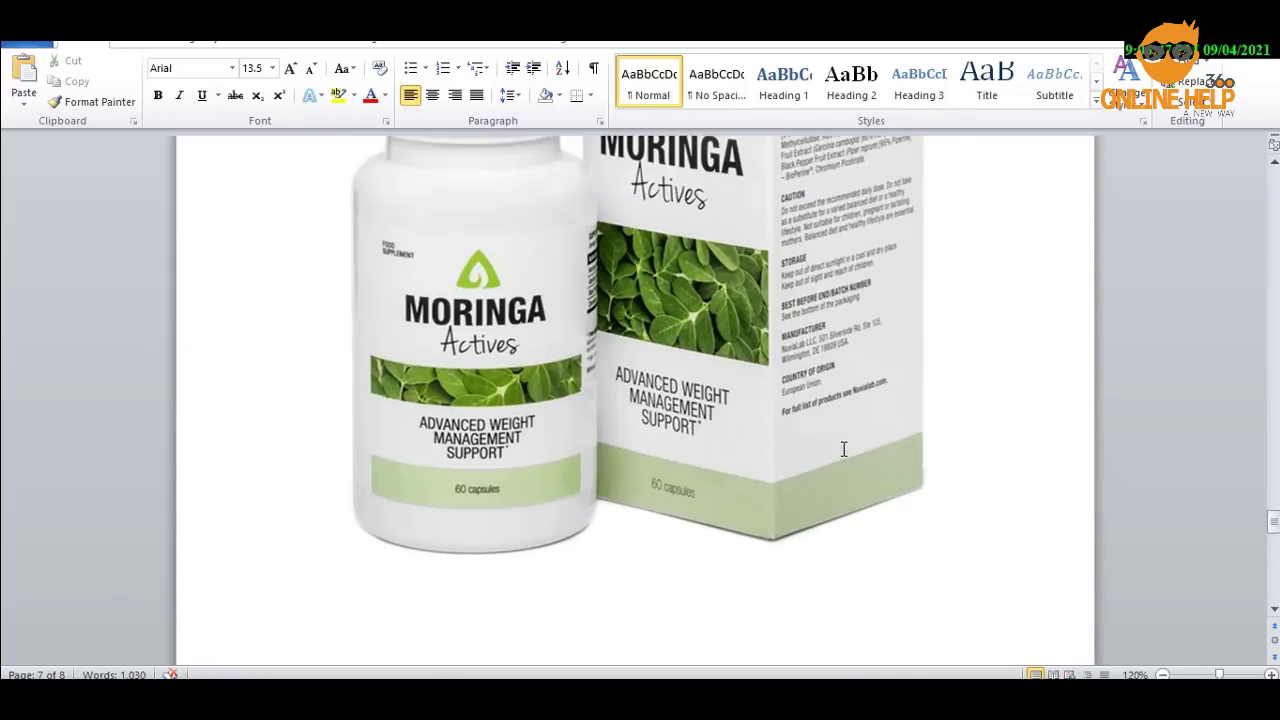
scroll(790, 360, up, 5)
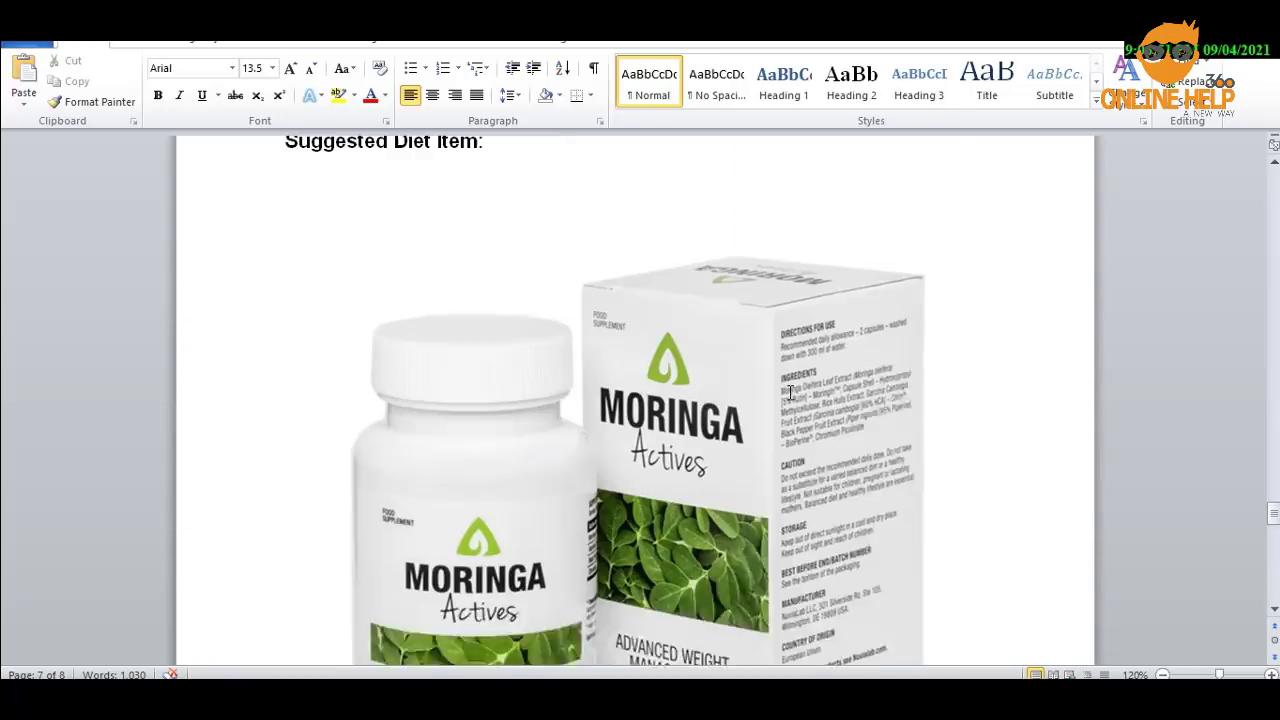
scroll(757, 374, down, 2)
scroll(621, 308, down, 8)
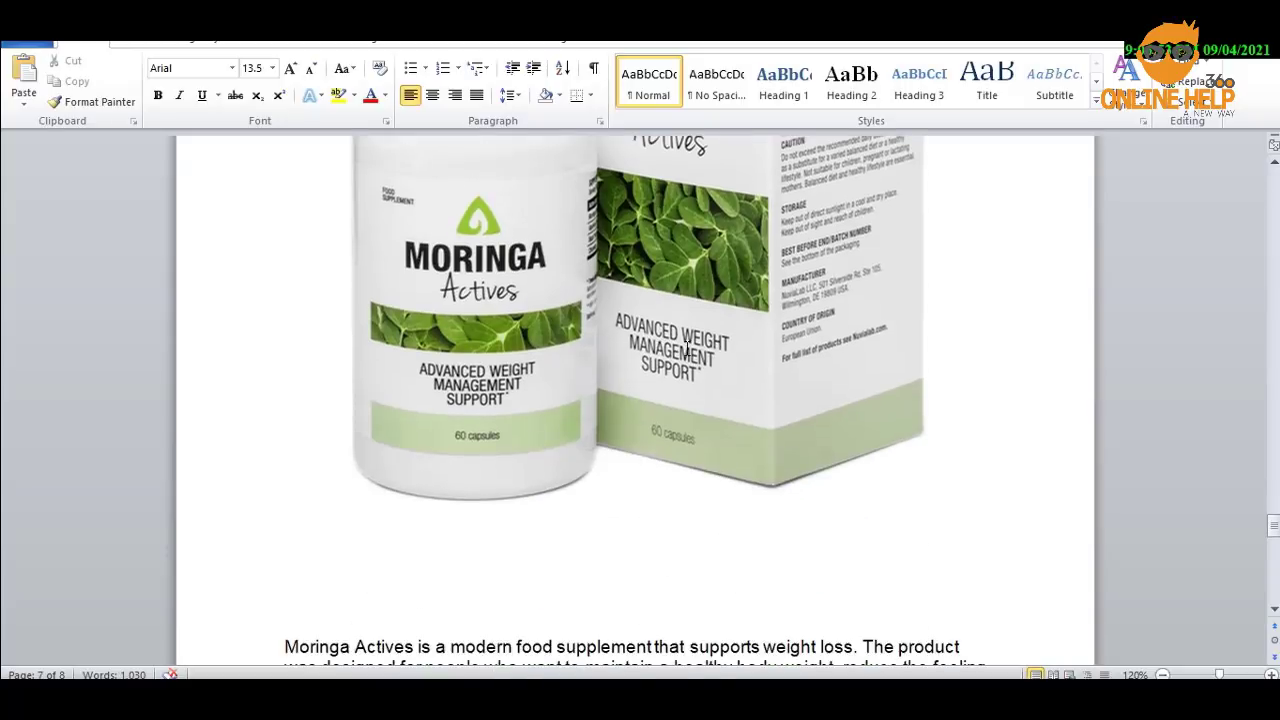
scroll(500, 383, down, 2)
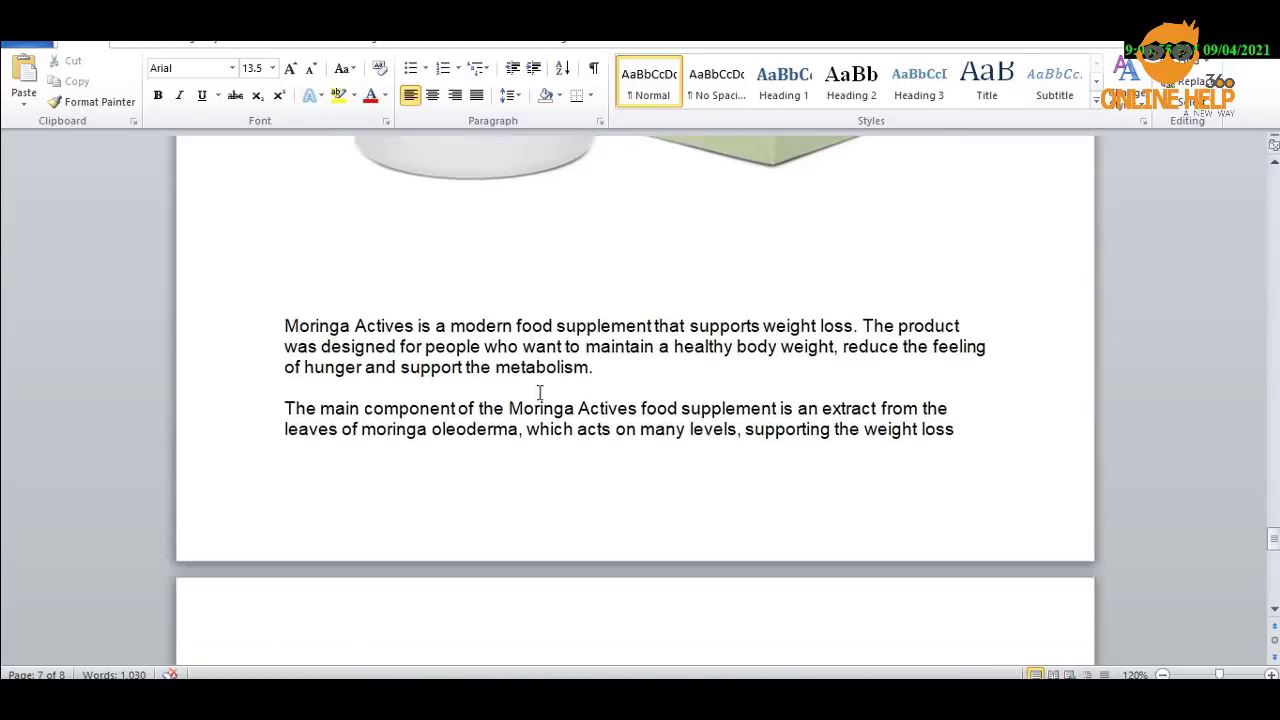
scroll(798, 385, down, 2)
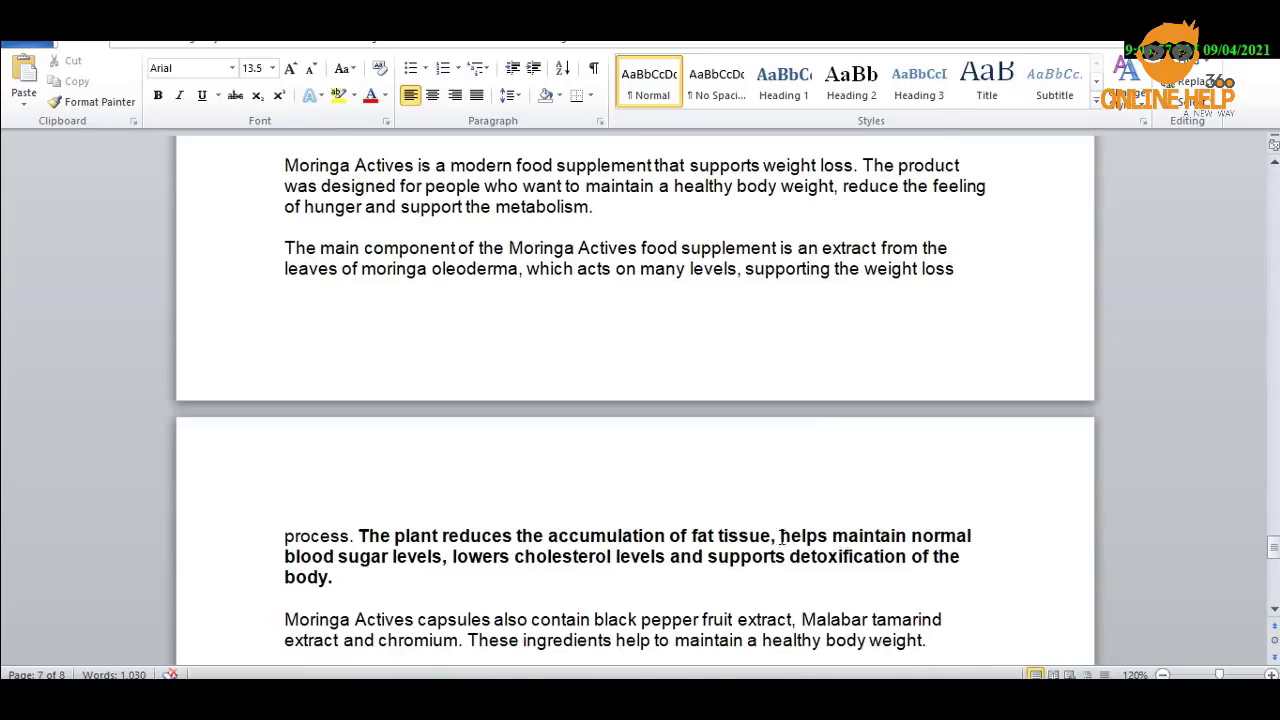
Review the Moringa Actives promotion in the article and the Keto Actives offer description on the NutriProfits site.
scroll(804, 531, up, 7)
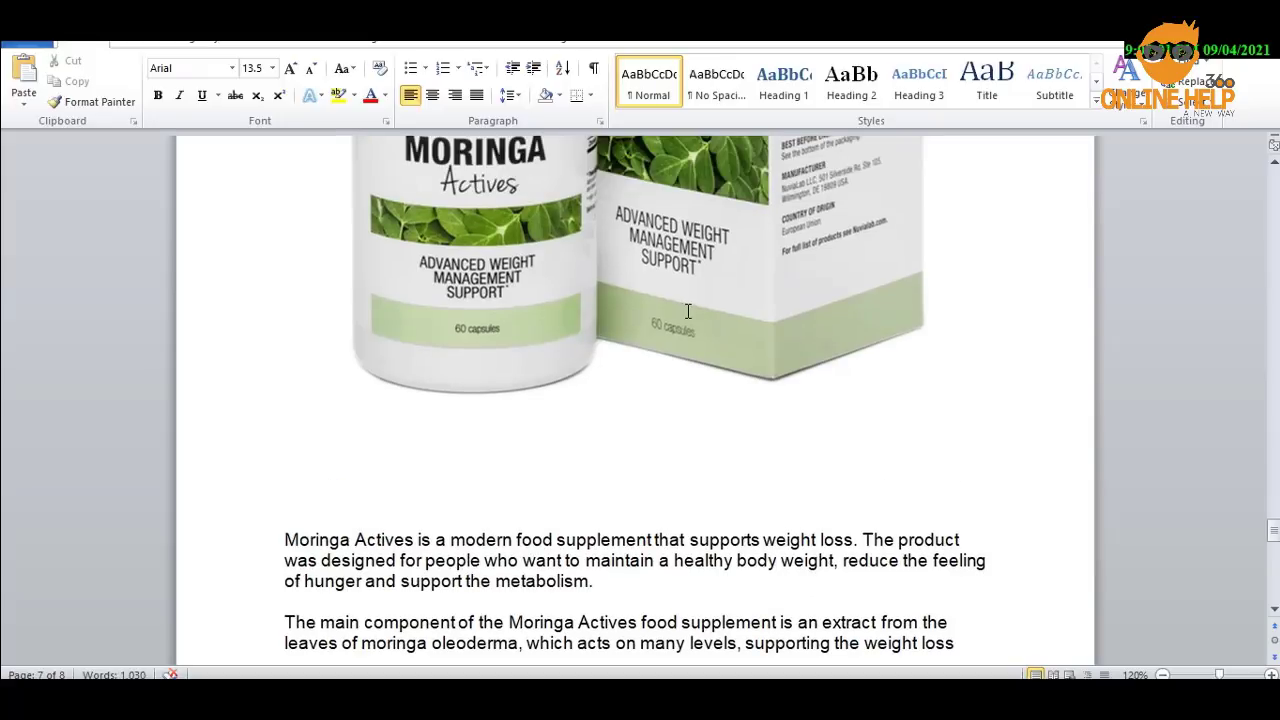
scroll(720, 310, down, 4)
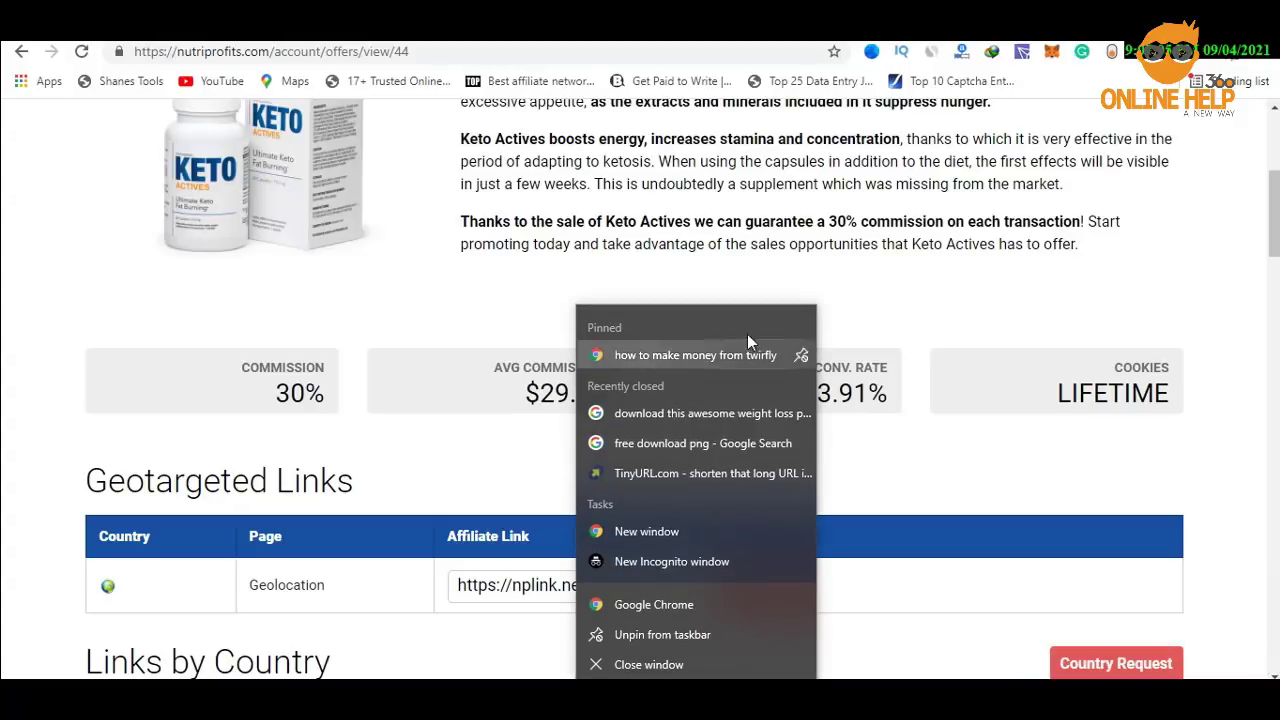
click(840, 237)
drag(684, 222, 800, 248)
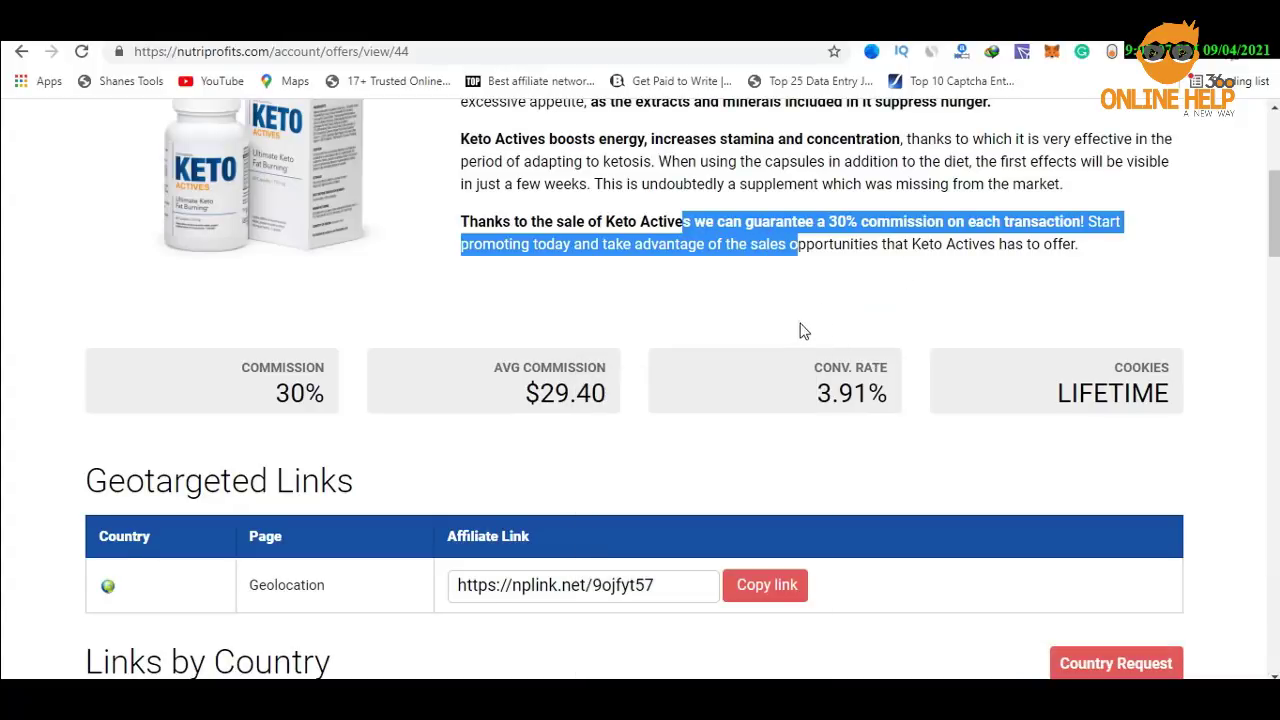
scroll(820, 314, up, 4)
click(456, 394)
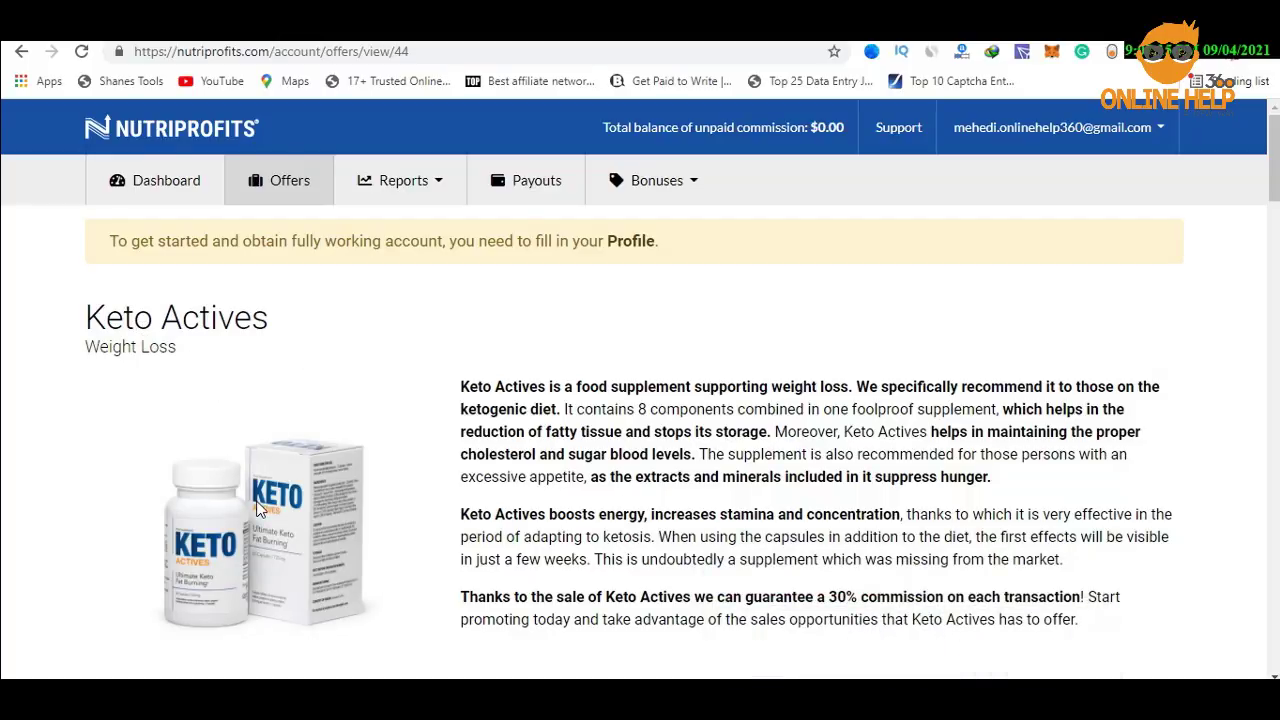
click(934, 557)
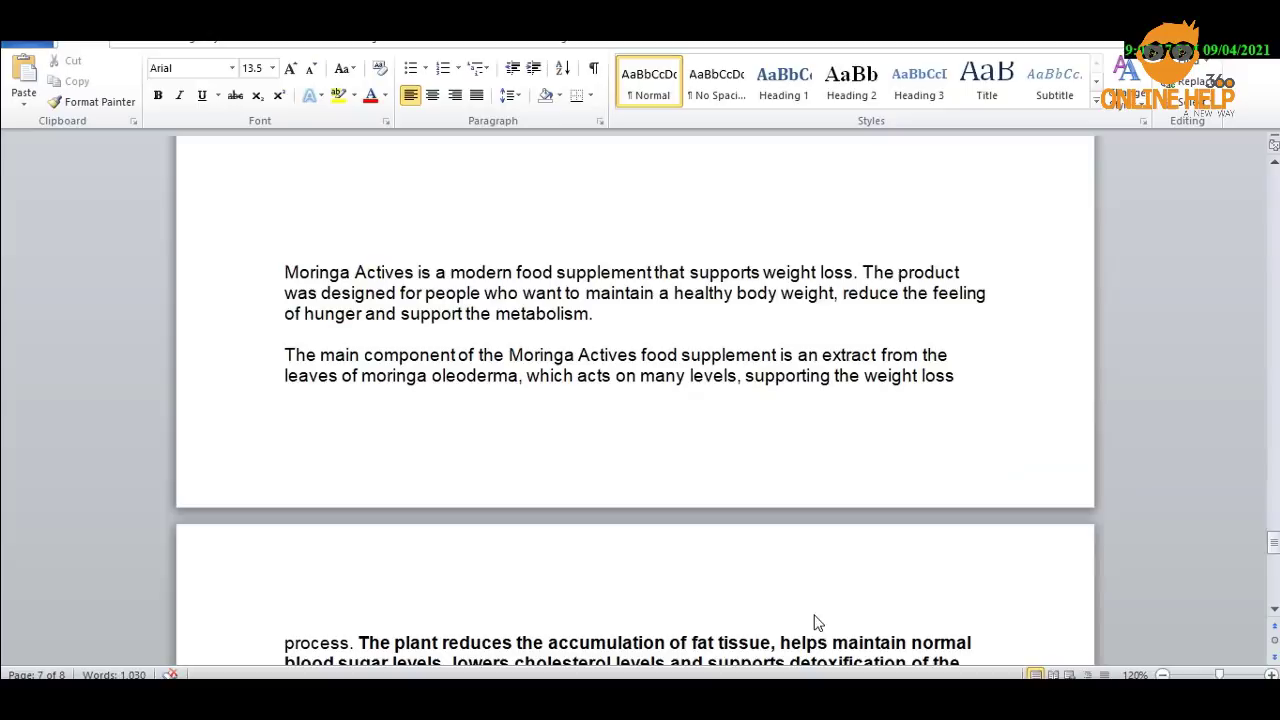
Check the hyperlink address attached to the "Click Here To Order Now" picture at the end of the article.
scroll(905, 462, down, 5)
scroll(905, 462, down, 9)
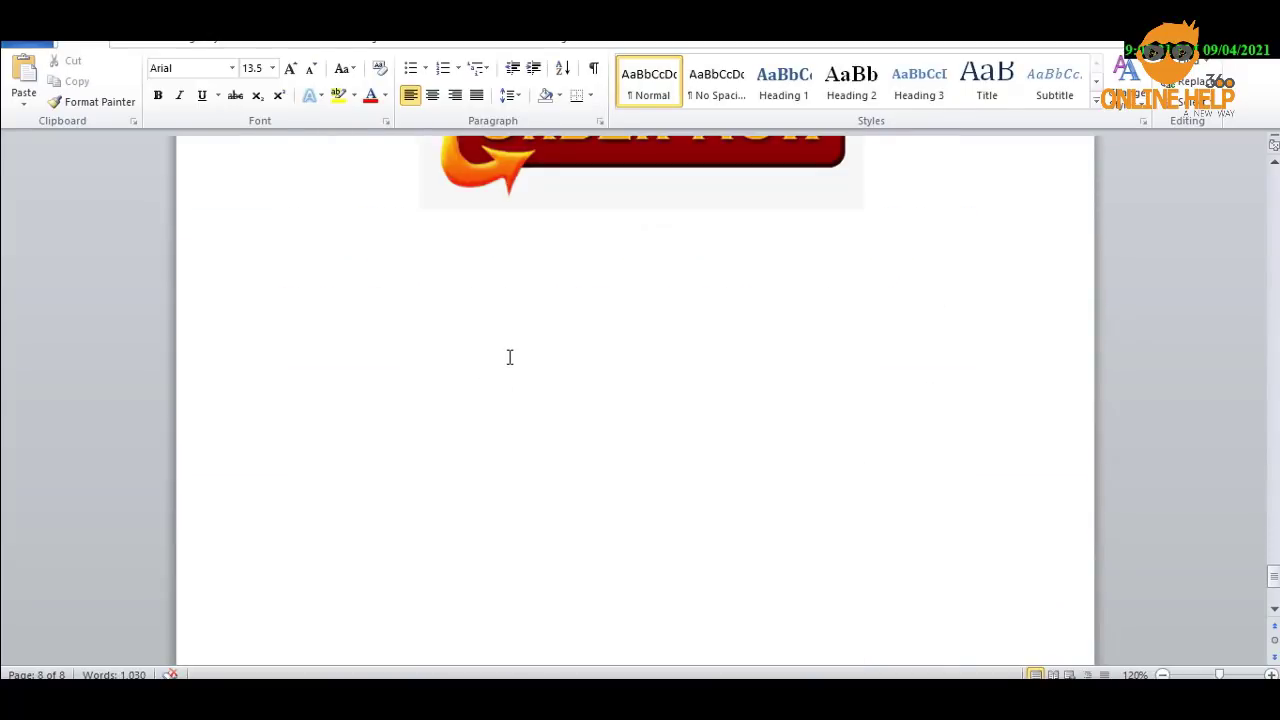
scroll(447, 340, down, 2)
scroll(560, 565, up, 3)
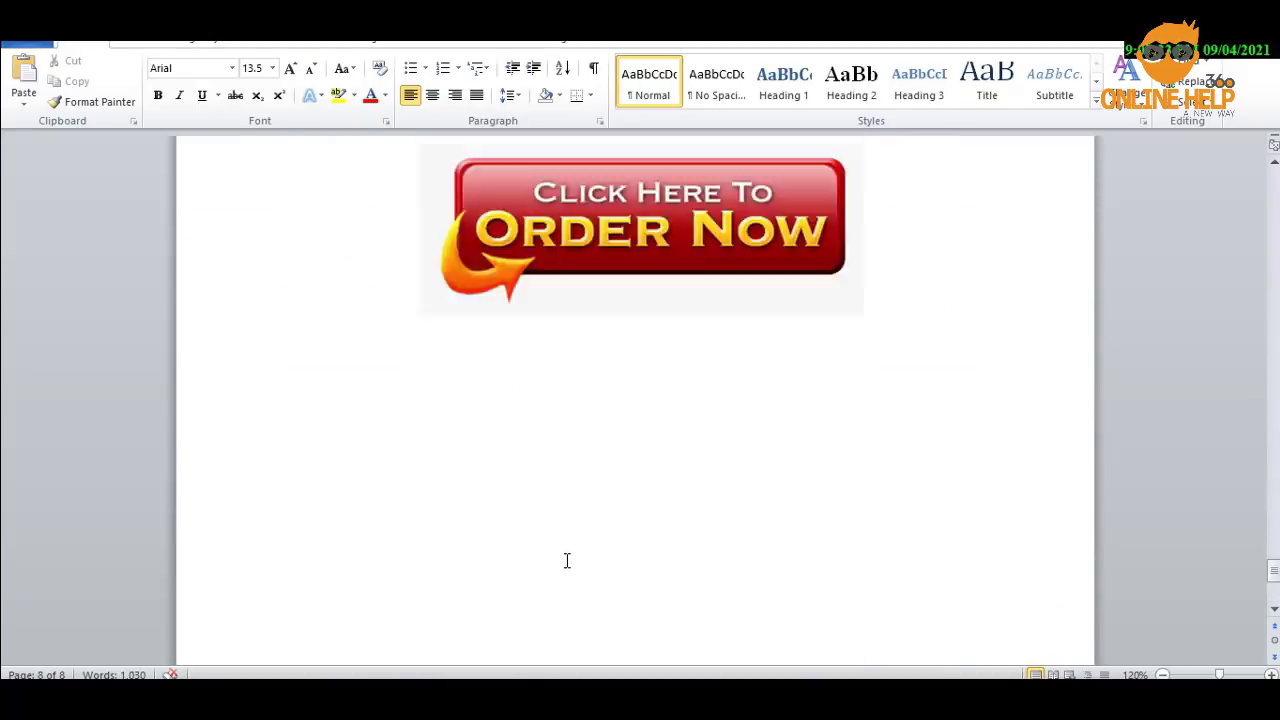
click(679, 259)
right_click(656, 258)
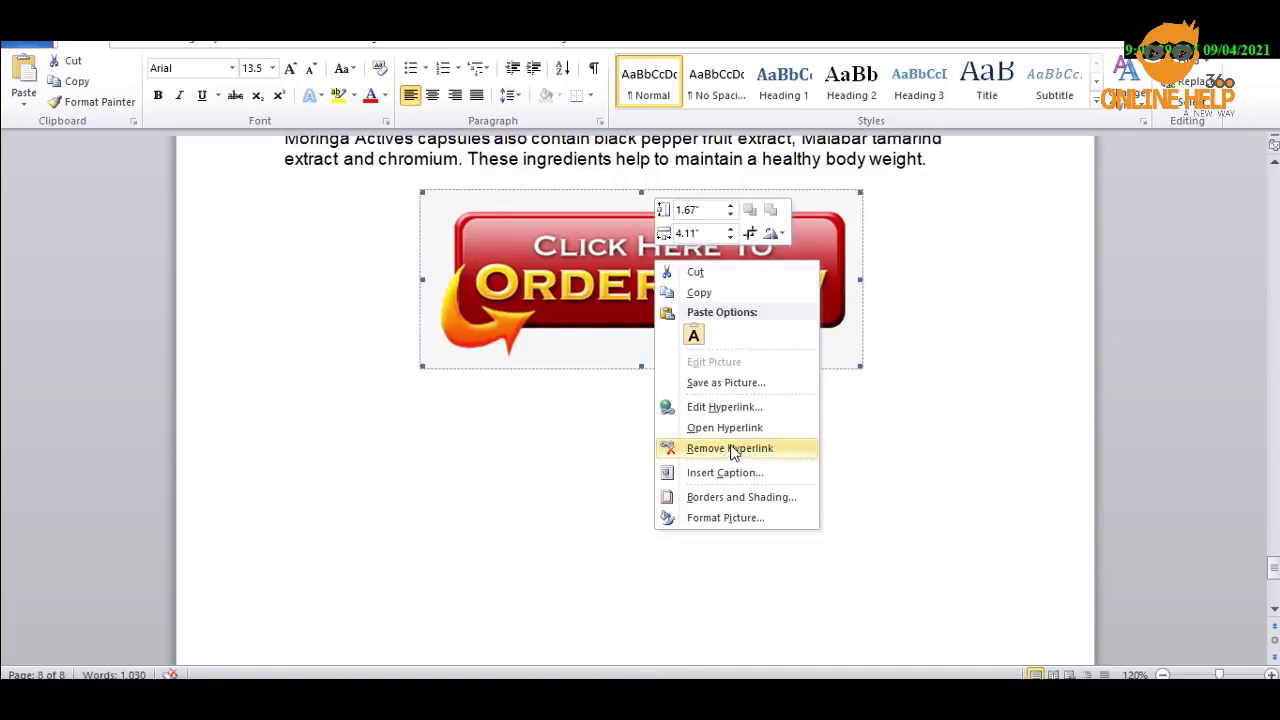
click(748, 409)
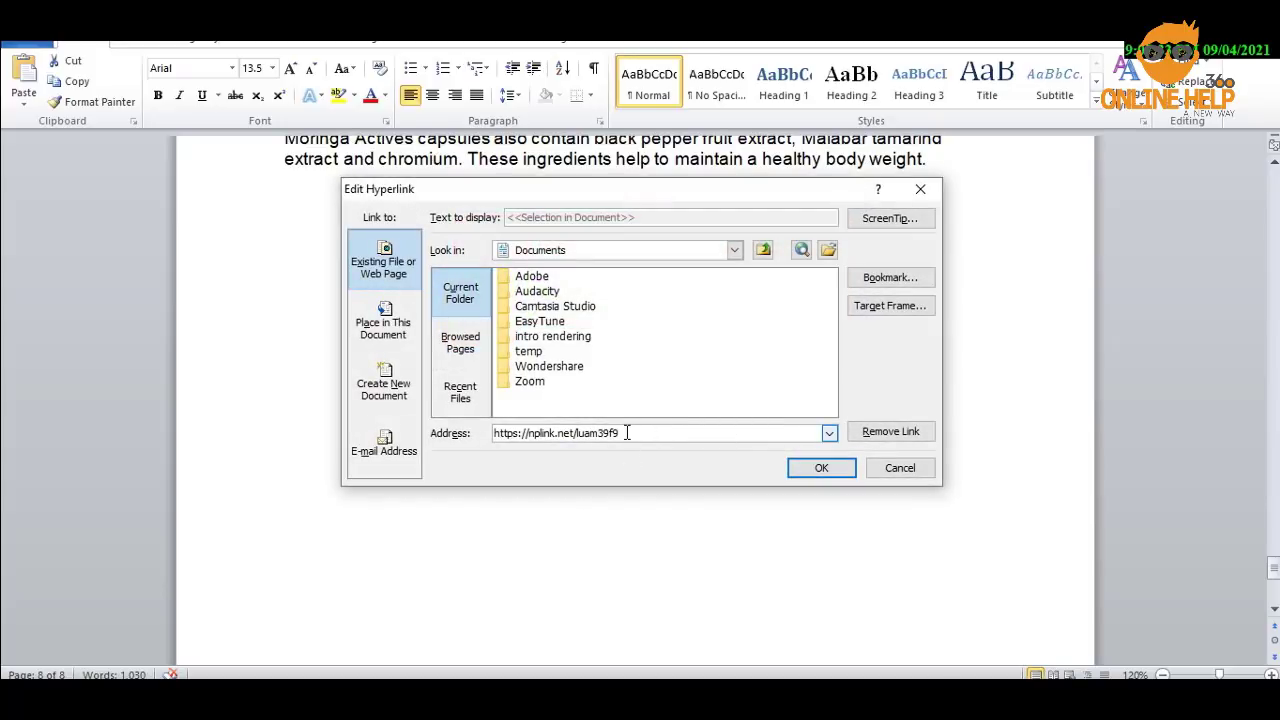
click(826, 469)
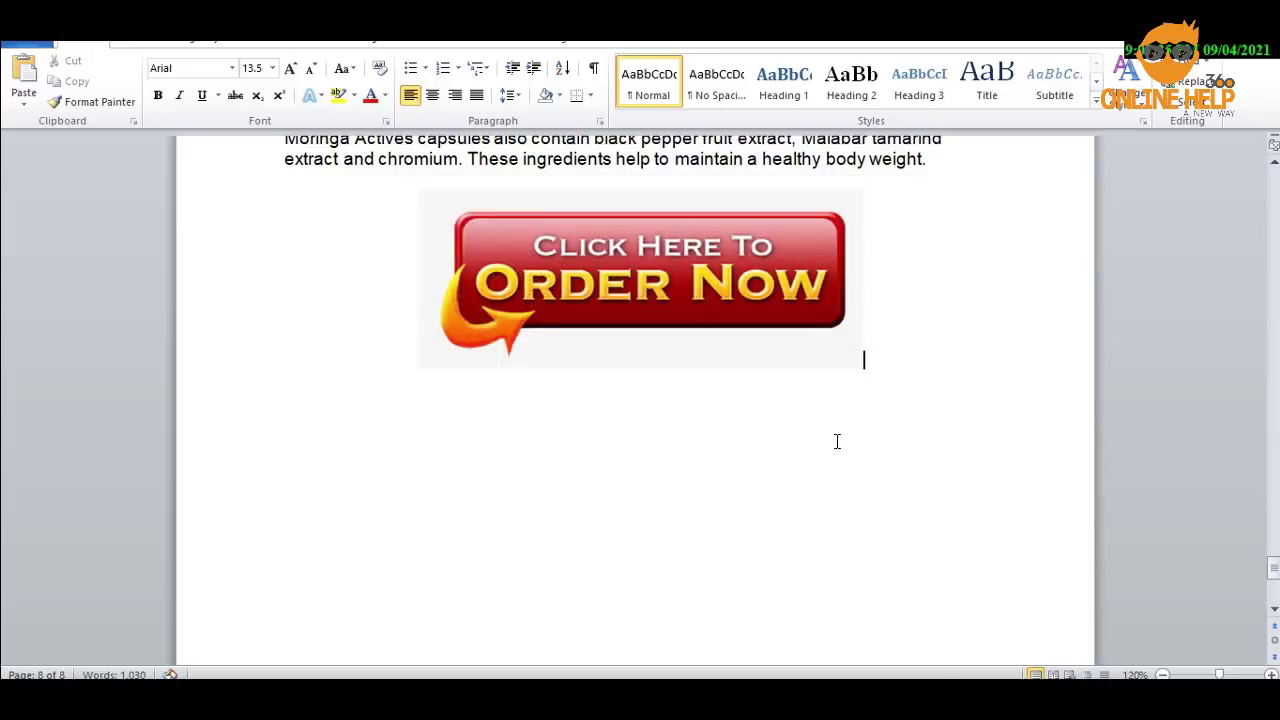
Save the article to the Desktop as a PDF under a name beginning "free keto diet plan for beginner".
click(36, 45)
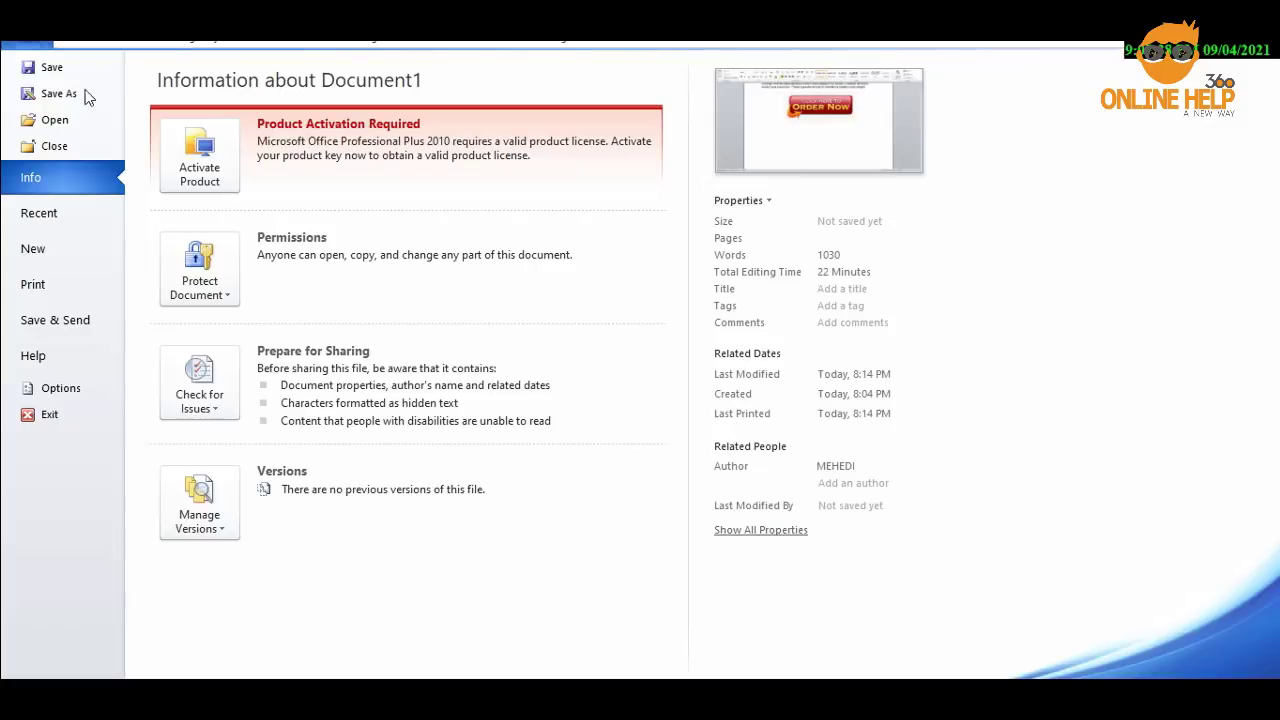
click(58, 100)
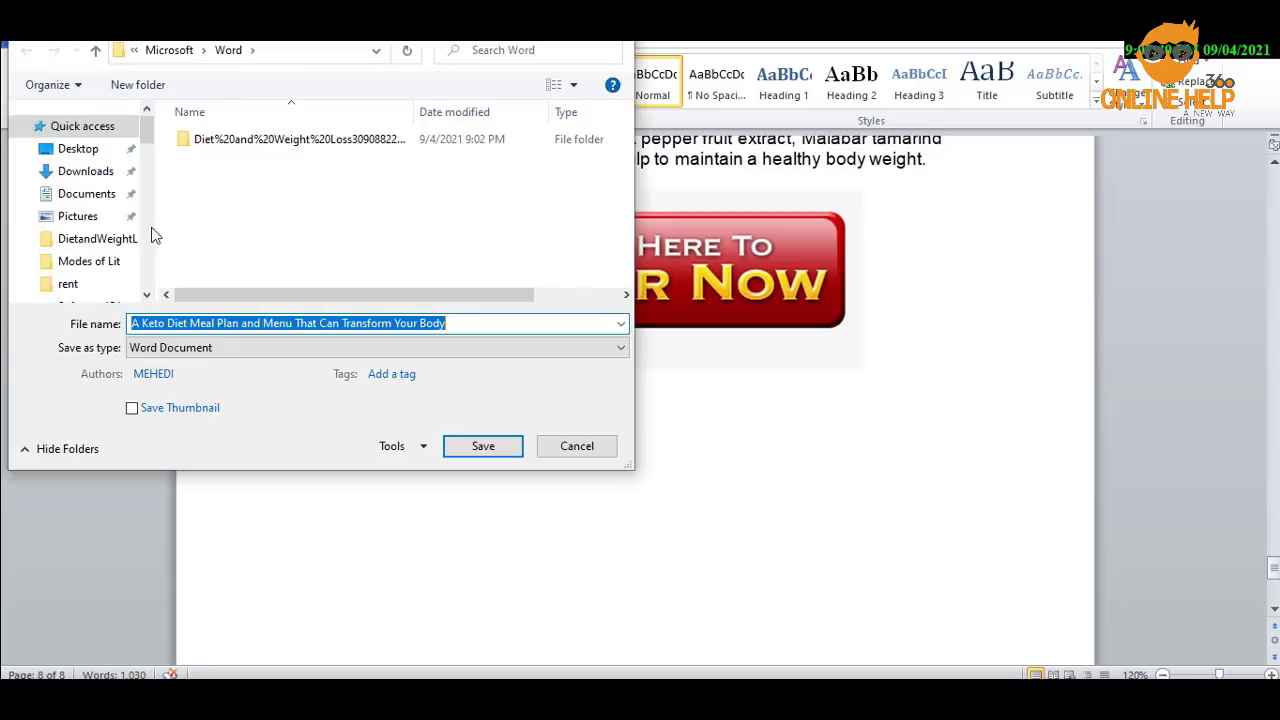
click(94, 149)
click(243, 349)
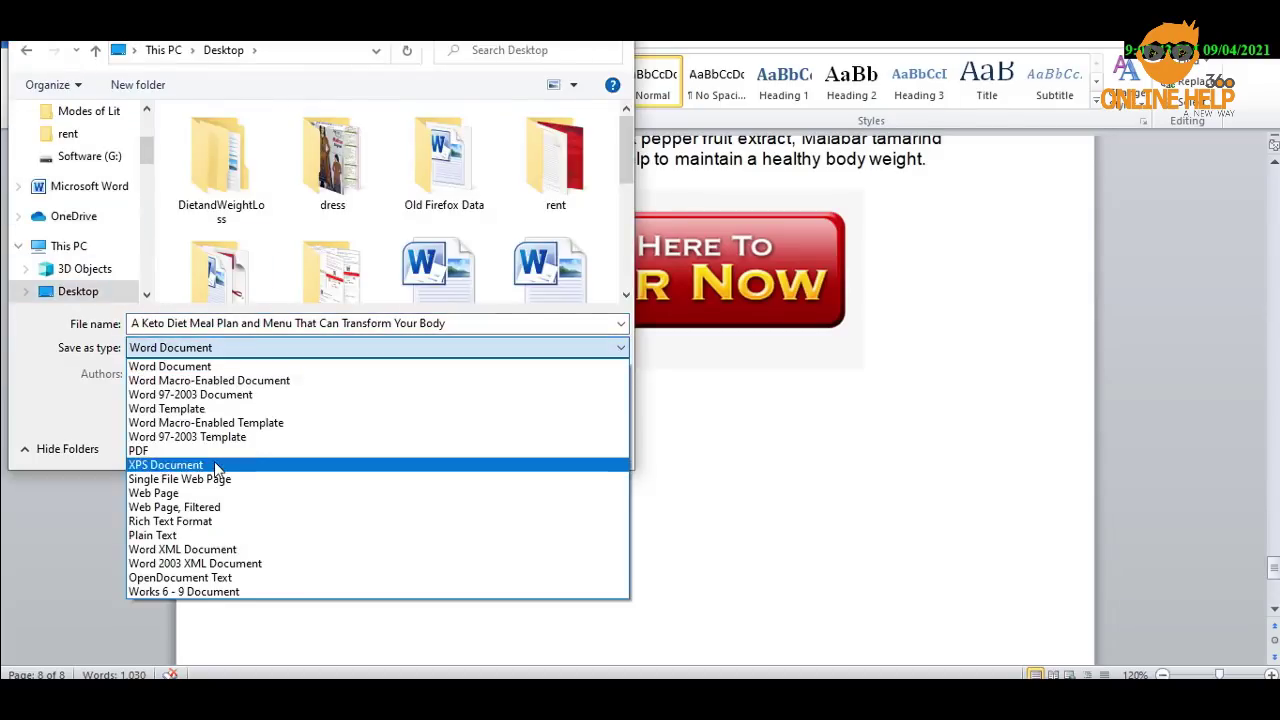
click(180, 450)
click(466, 317)
key(ctrl+a)
key(Return)
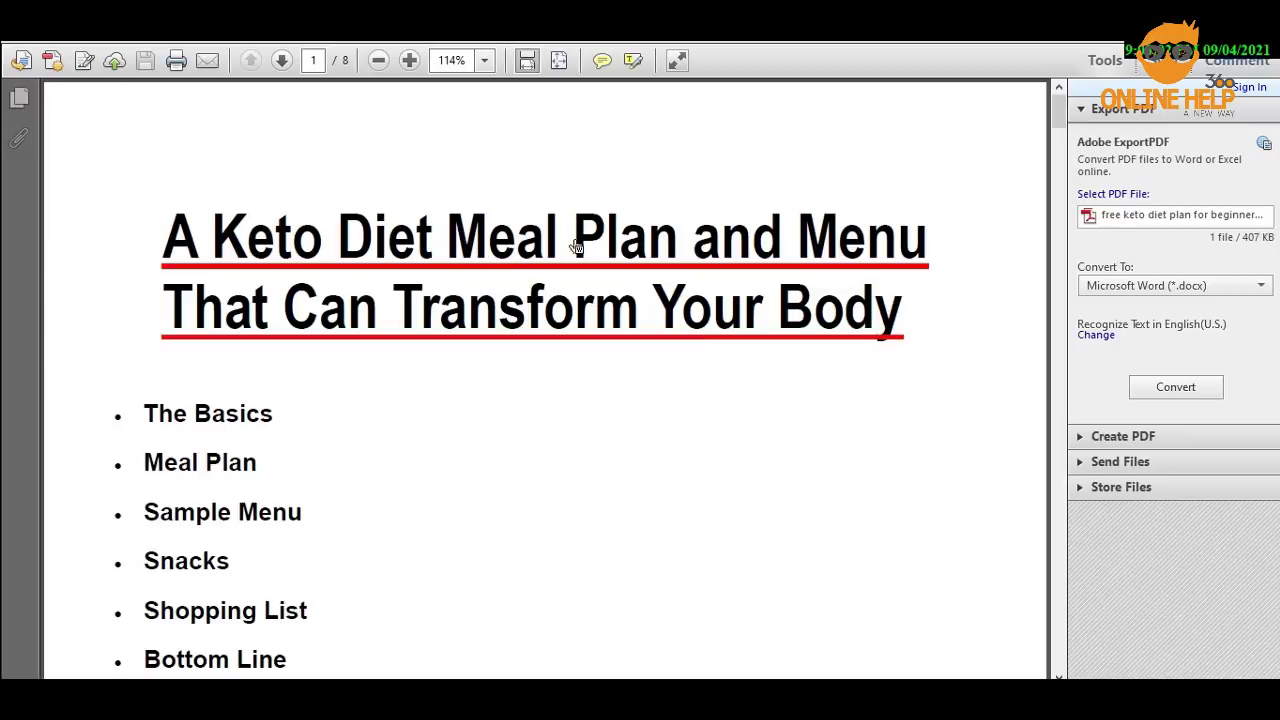
Examine the exported PDF, including the linked title on page 1 and the order button on page 8.
scroll(606, 478, down, 10)
scroll(609, 480, up, 7)
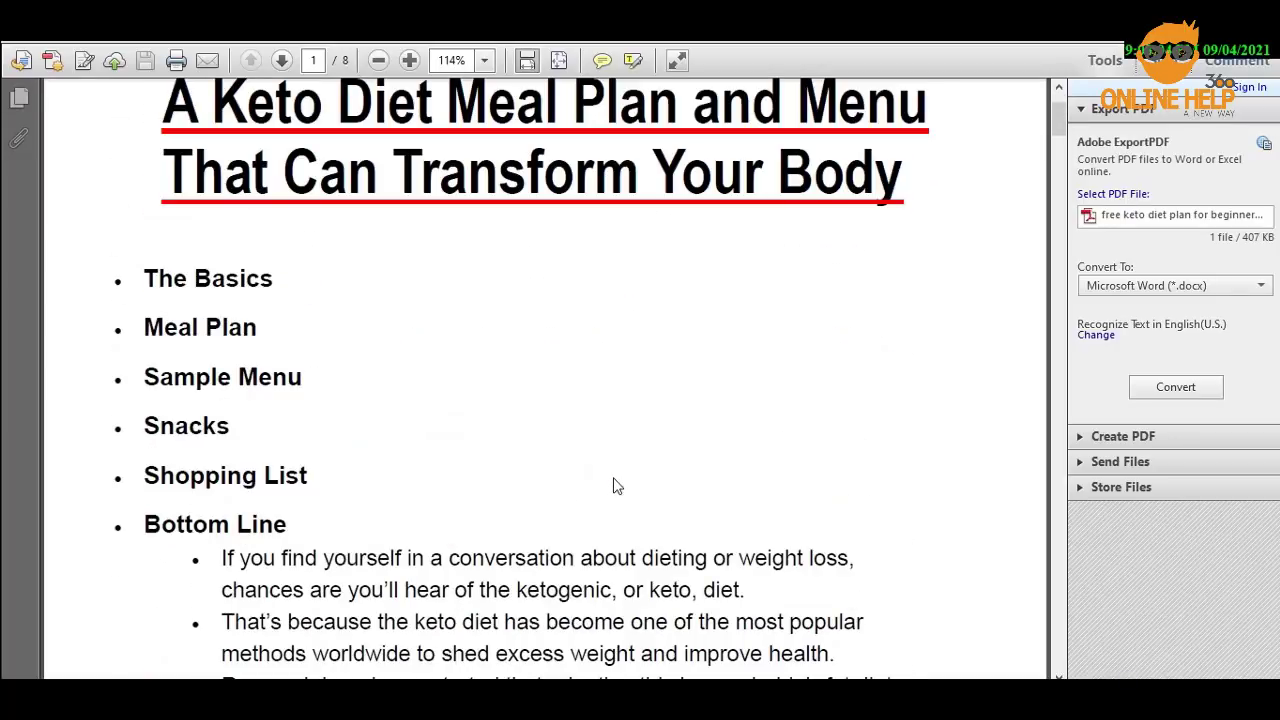
drag(1058, 118, 1036, 95)
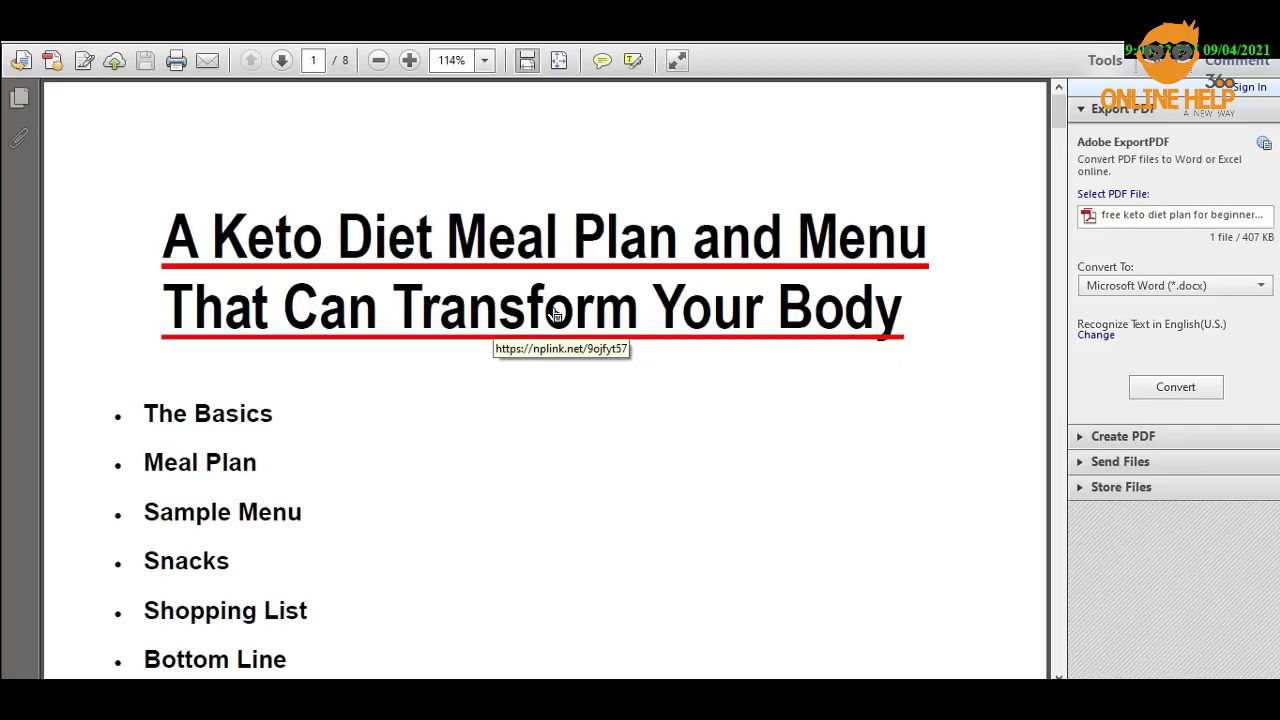
drag(1057, 111, 1024, 591)
scroll(1021, 612, down, 5)
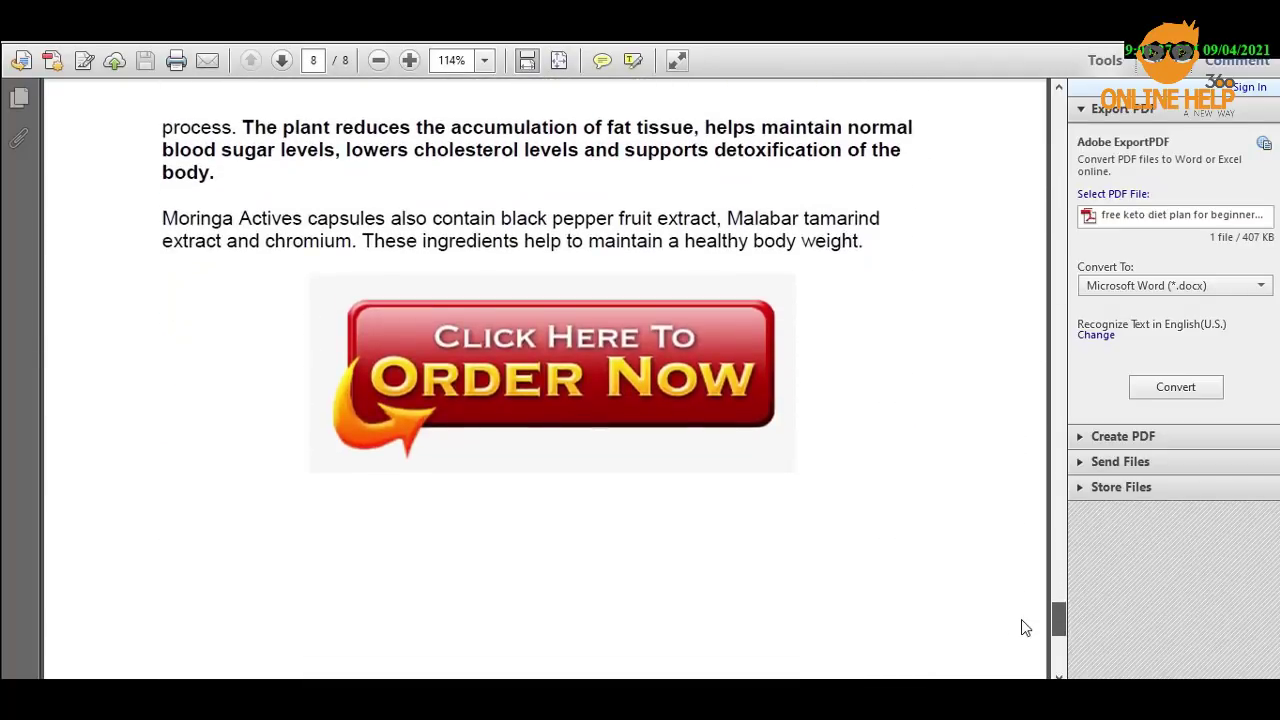
scroll(1021, 619, up, 1)
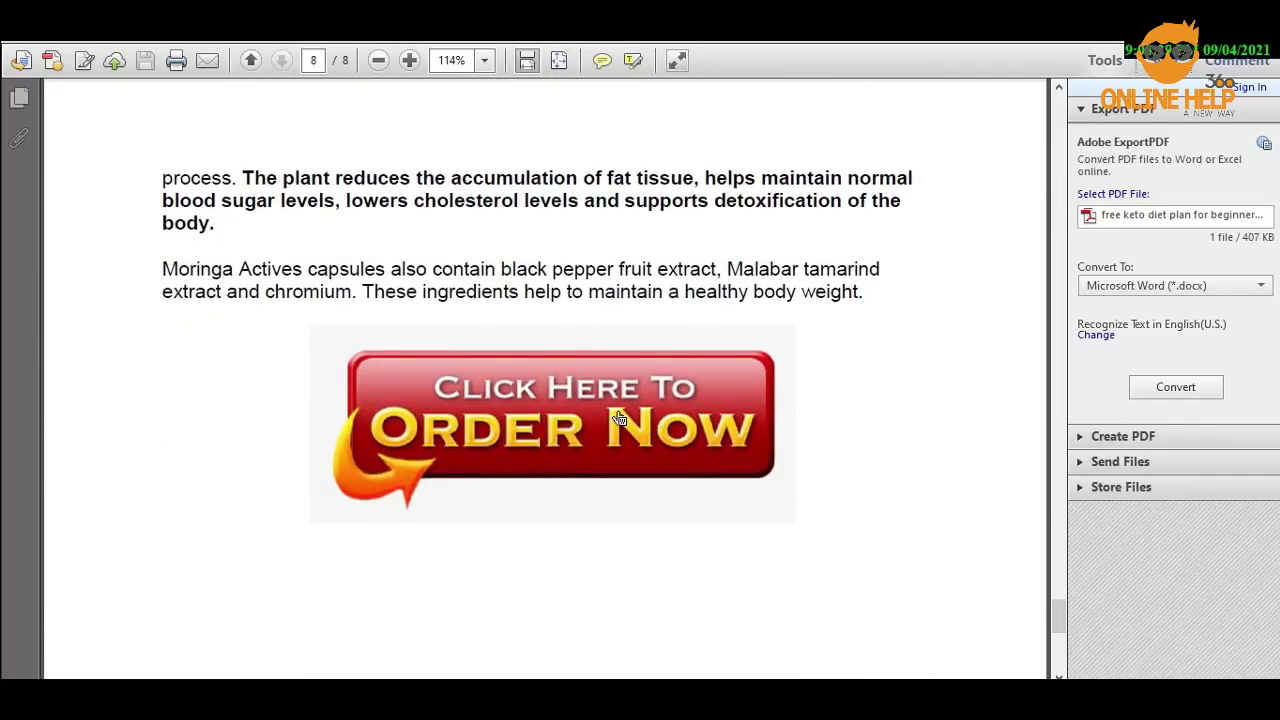
scroll(617, 410, up, 1)
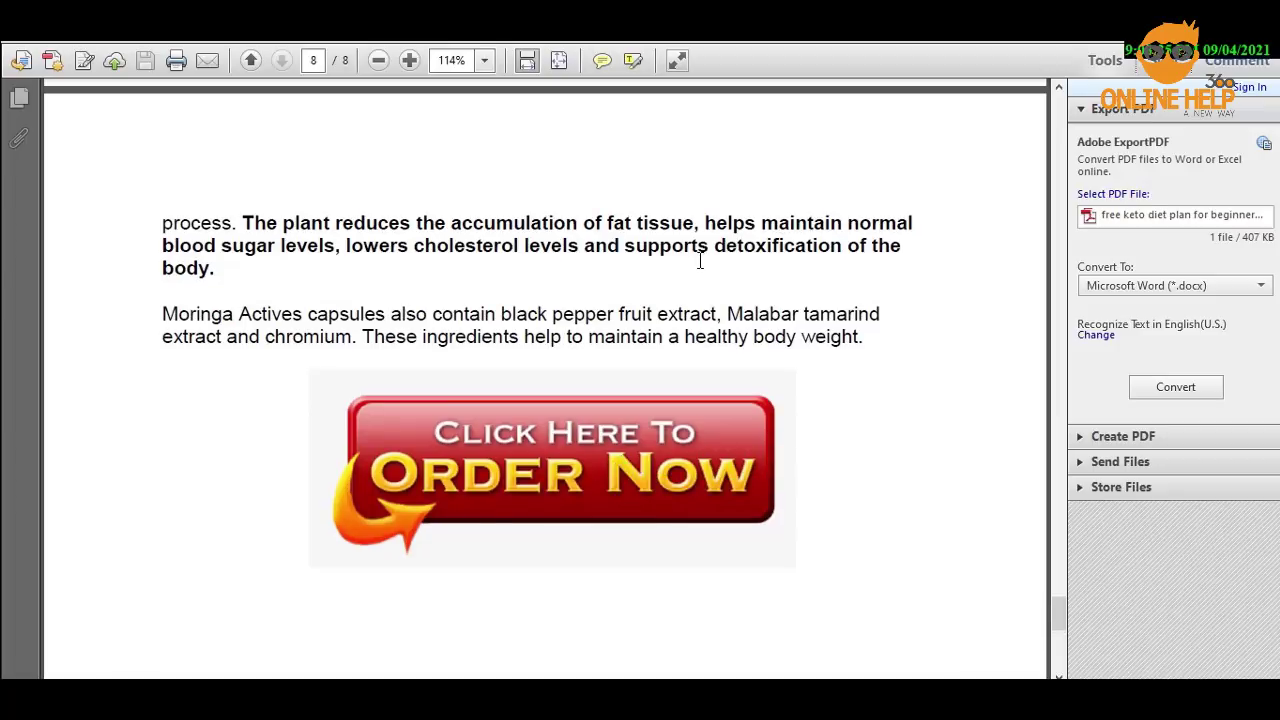
Test the order button's link in the PDF, and switch to the "Anybody Can" Word document.
click(545, 480)
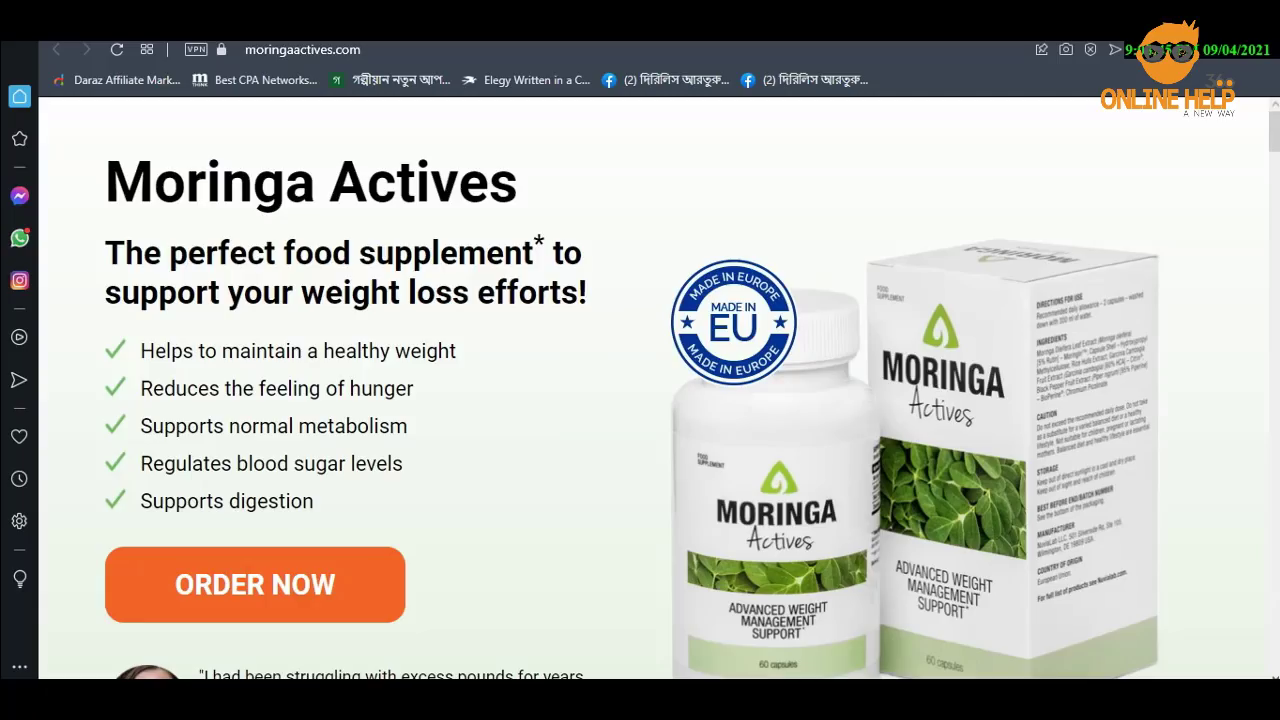
key(ctrl+t)
key(ctrl+w)
key(ctrl+t)
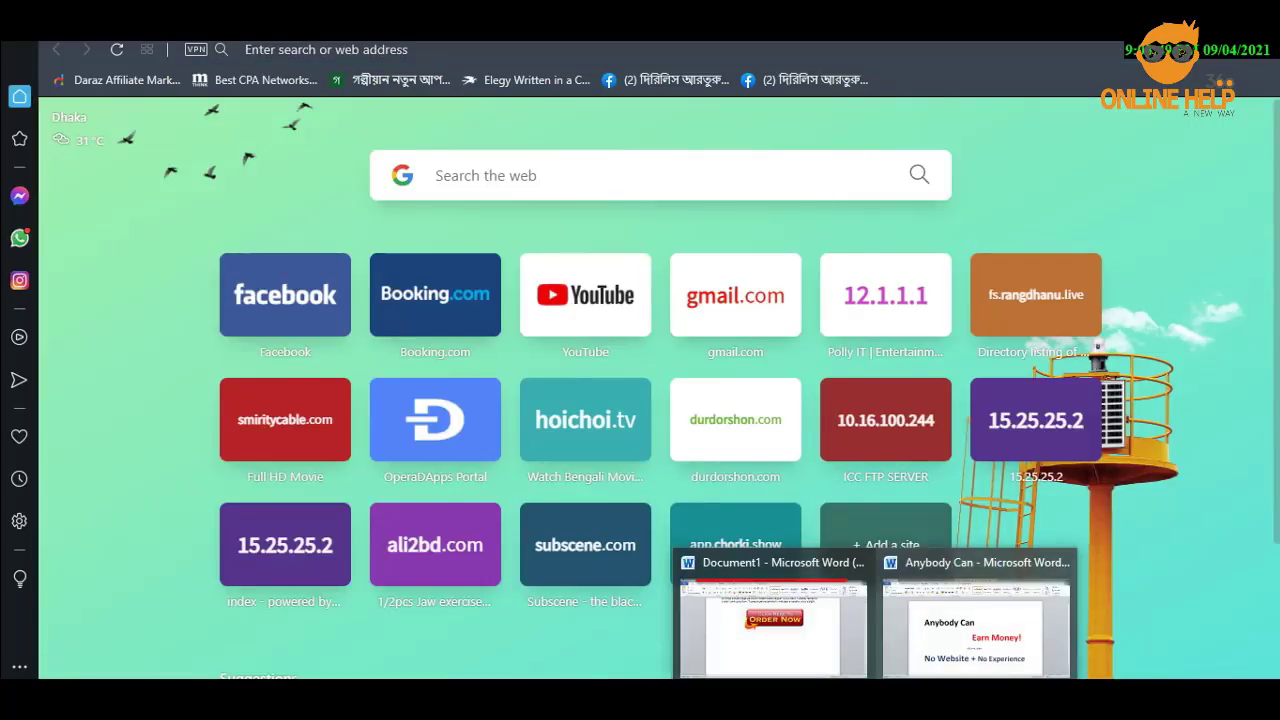
click(960, 575)
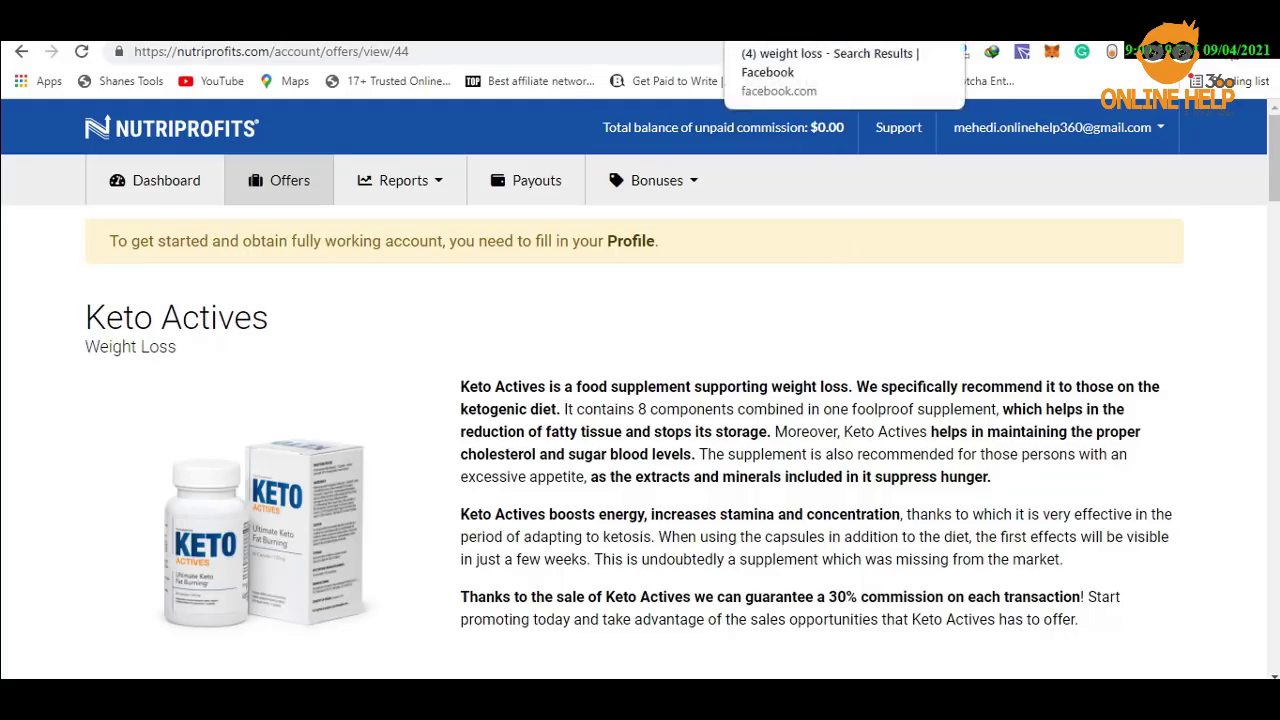
Switch to the Facebook search for "weight loss" groups, dismiss the notification and look through the listed groups.
click(806, 36)
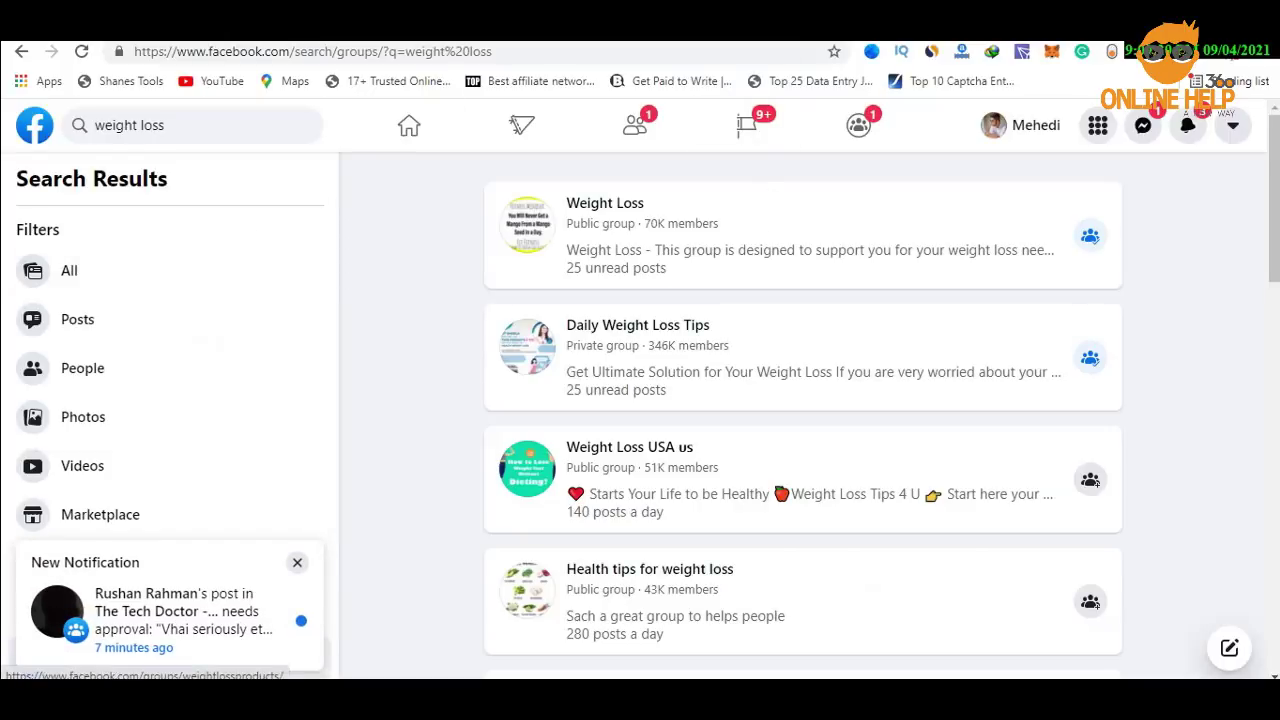
click(297, 562)
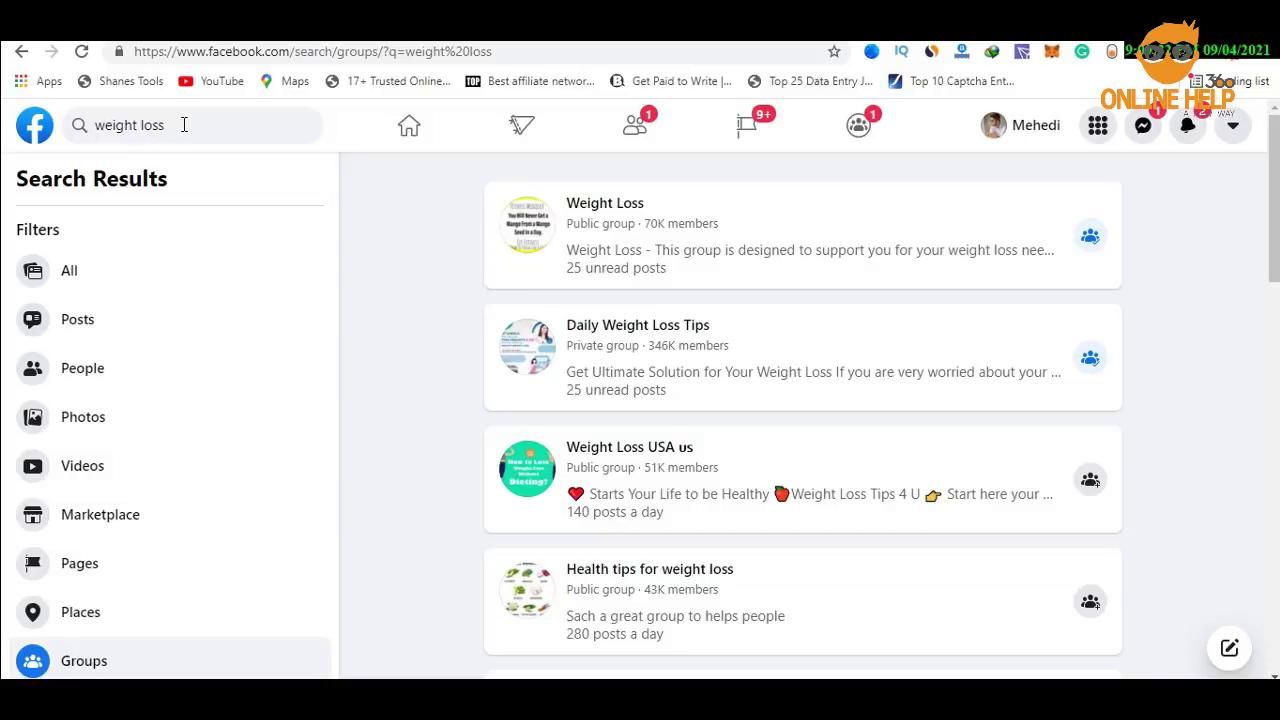
scroll(608, 309, down, 3)
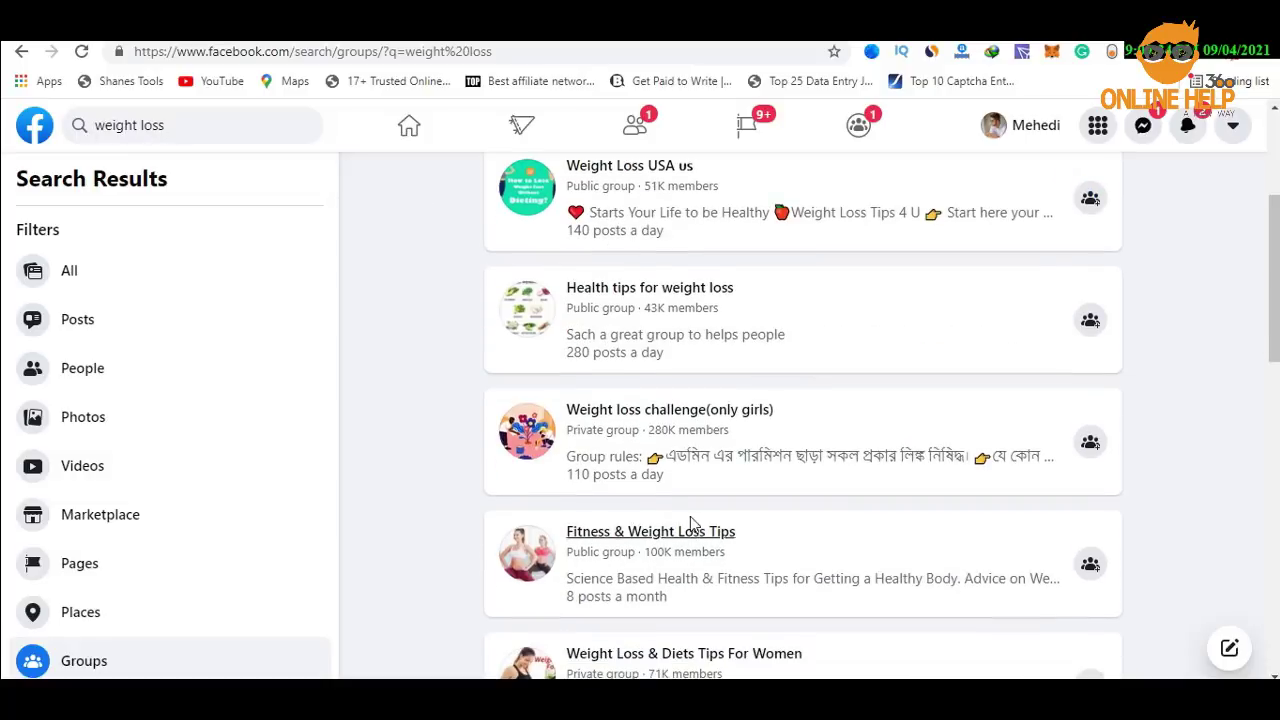
scroll(684, 545, up, 3)
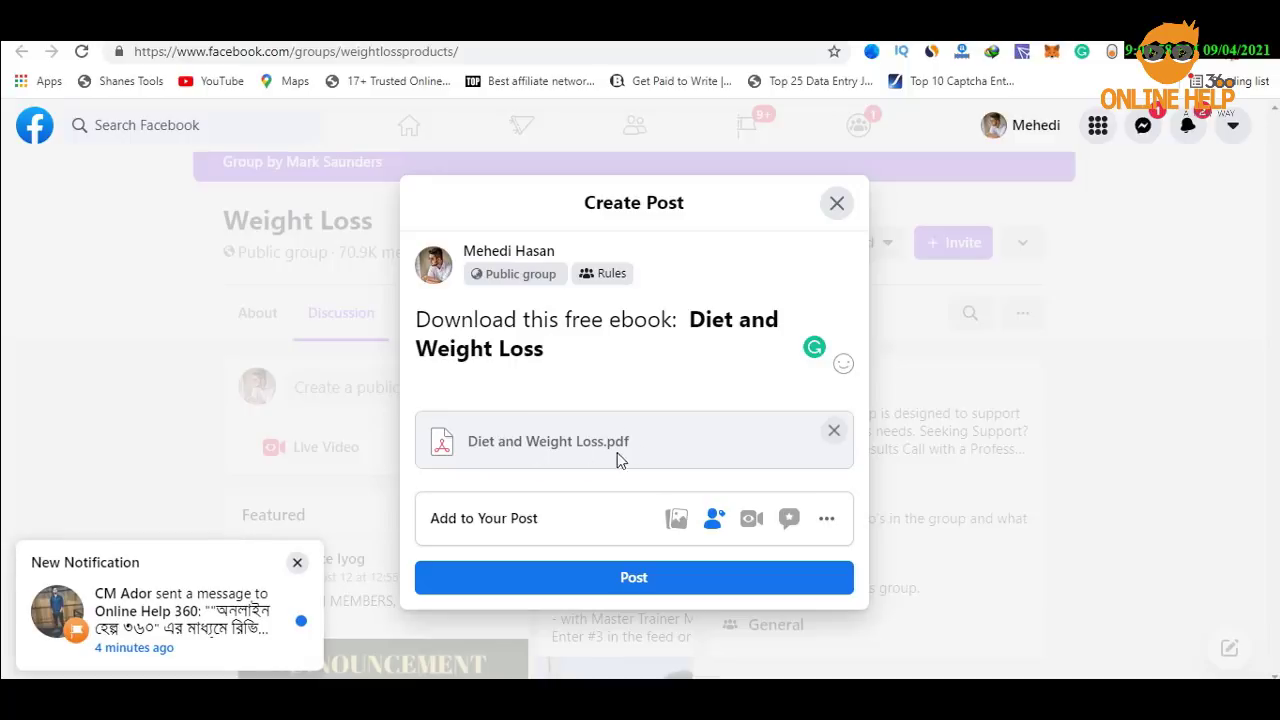
Dismiss the notification beside the Weight Loss group's draft ebook post, and view the free Weight Loss Ebook tweet on Twitter.
click(297, 563)
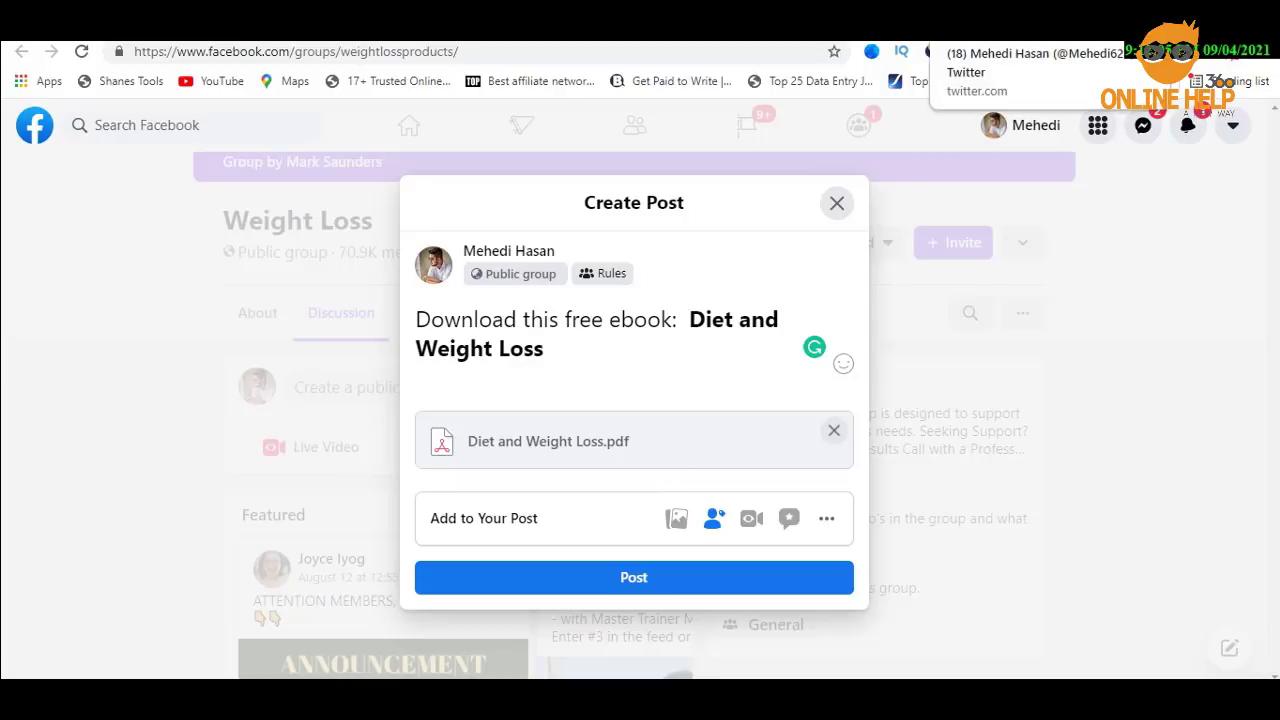
click(1010, 44)
scroll(706, 376, up, 1)
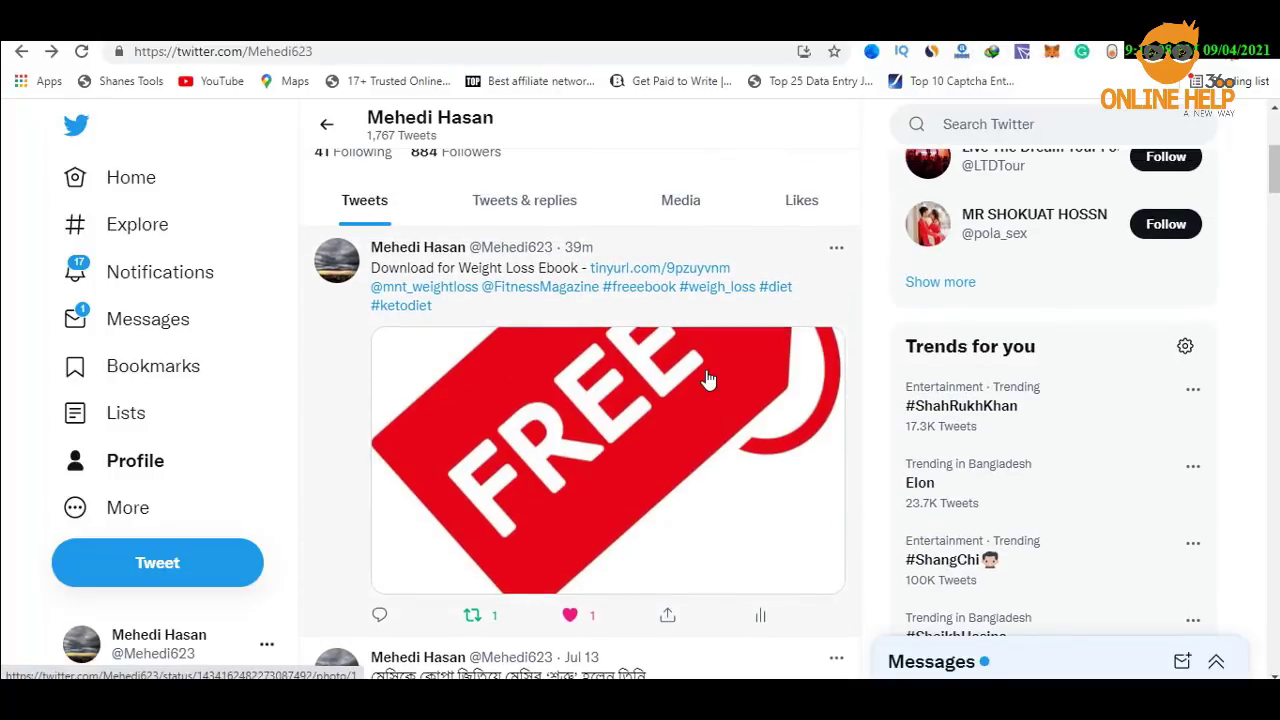